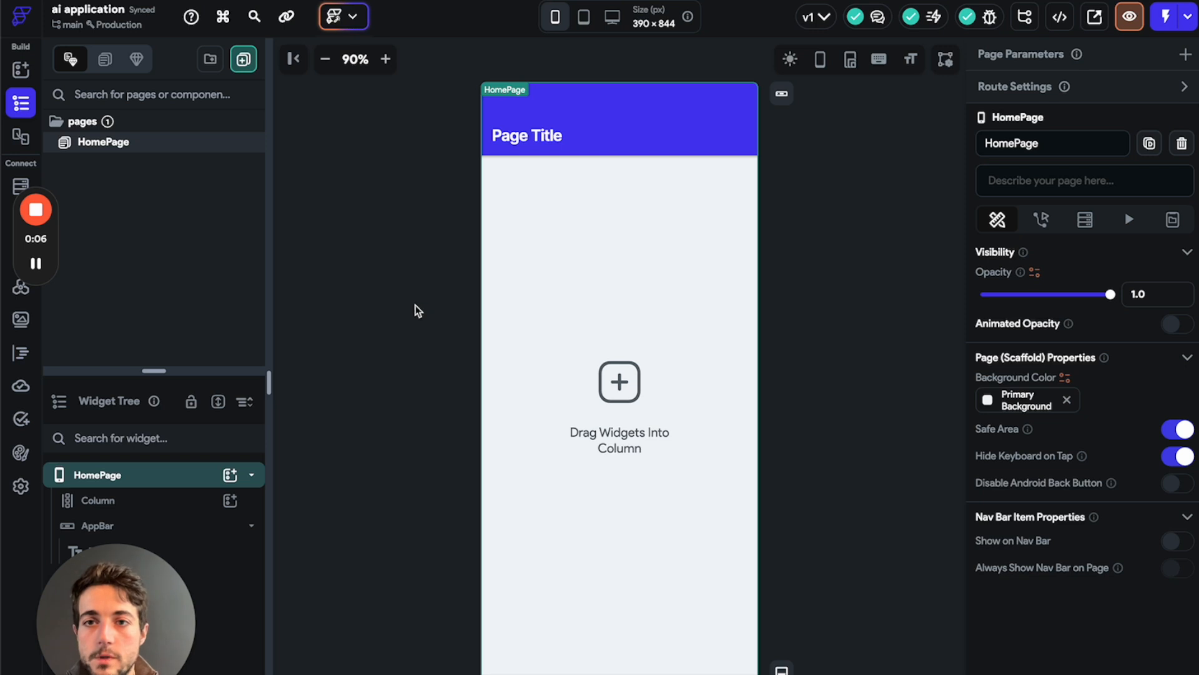
- Look over the available FlutterFlow AI Tools options
left_click(355, 19)
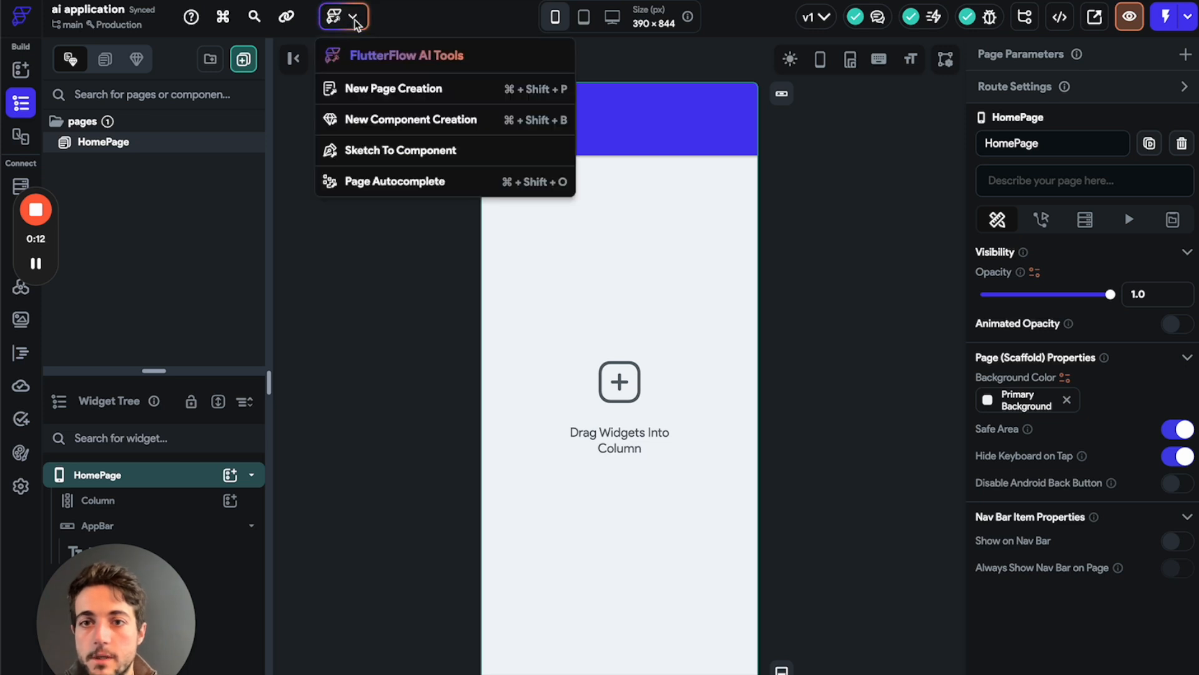
left_click(349, 15)
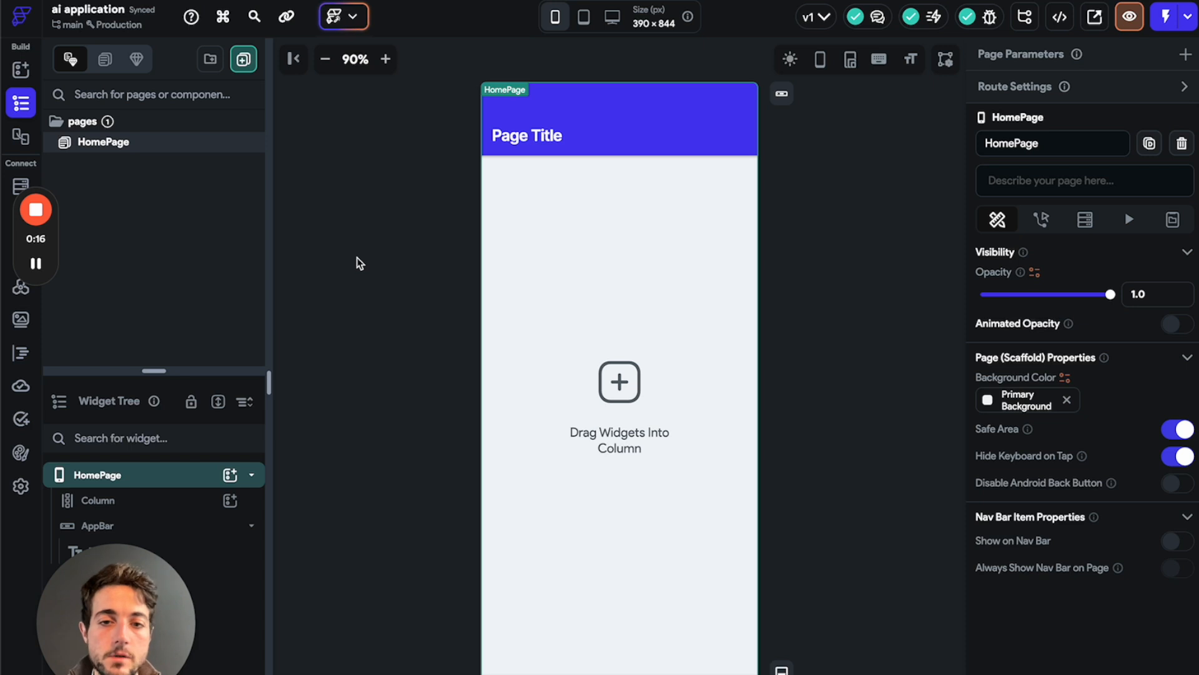
left_click(349, 18)
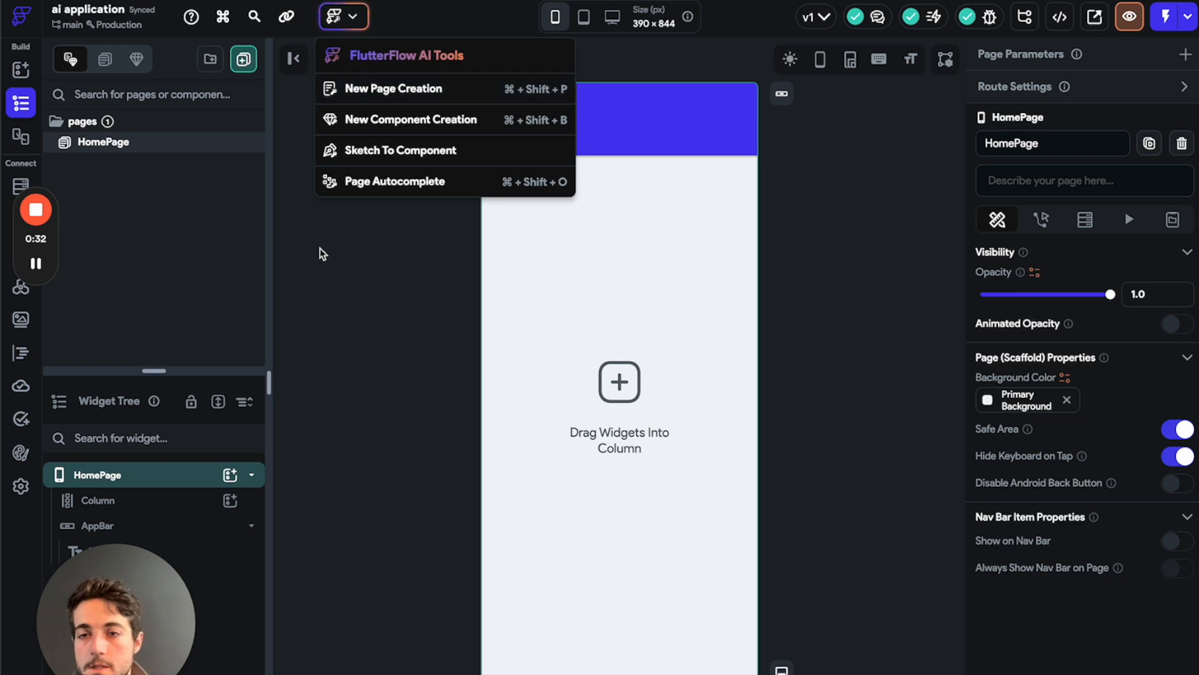
left_click(331, 265)
- Review the keyboard shortcuts list down to the FlutterFlow AI Tools section, then close it
left_click(222, 21)
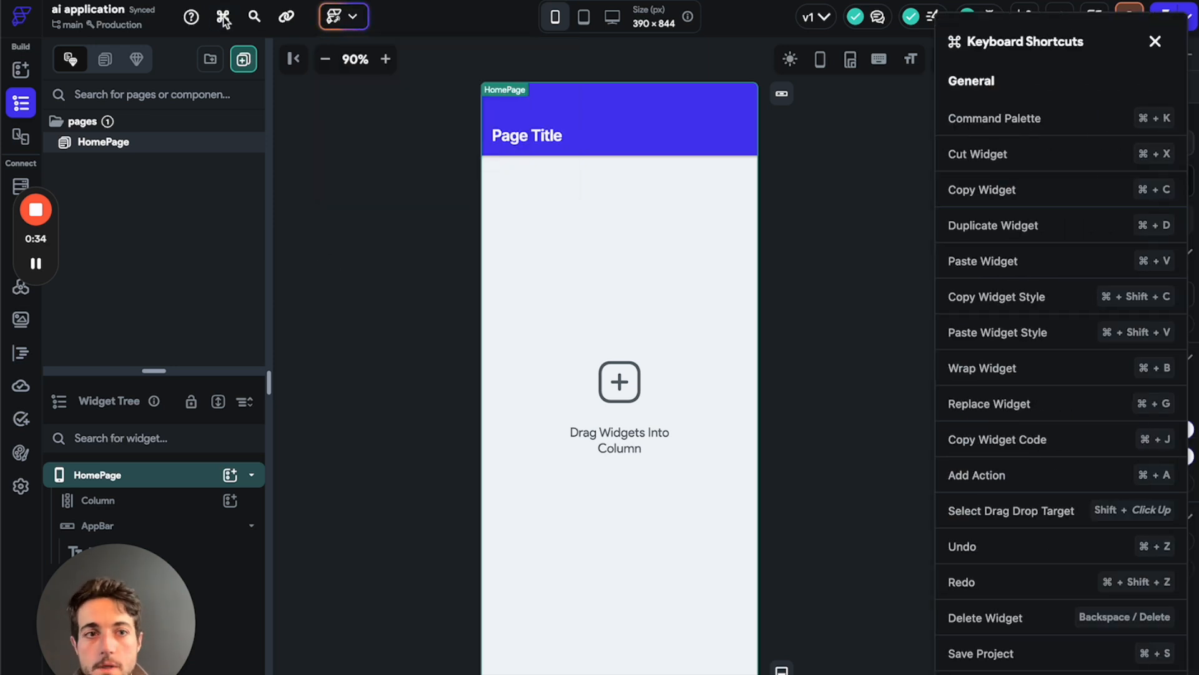
left_click(223, 20)
left_click(224, 21)
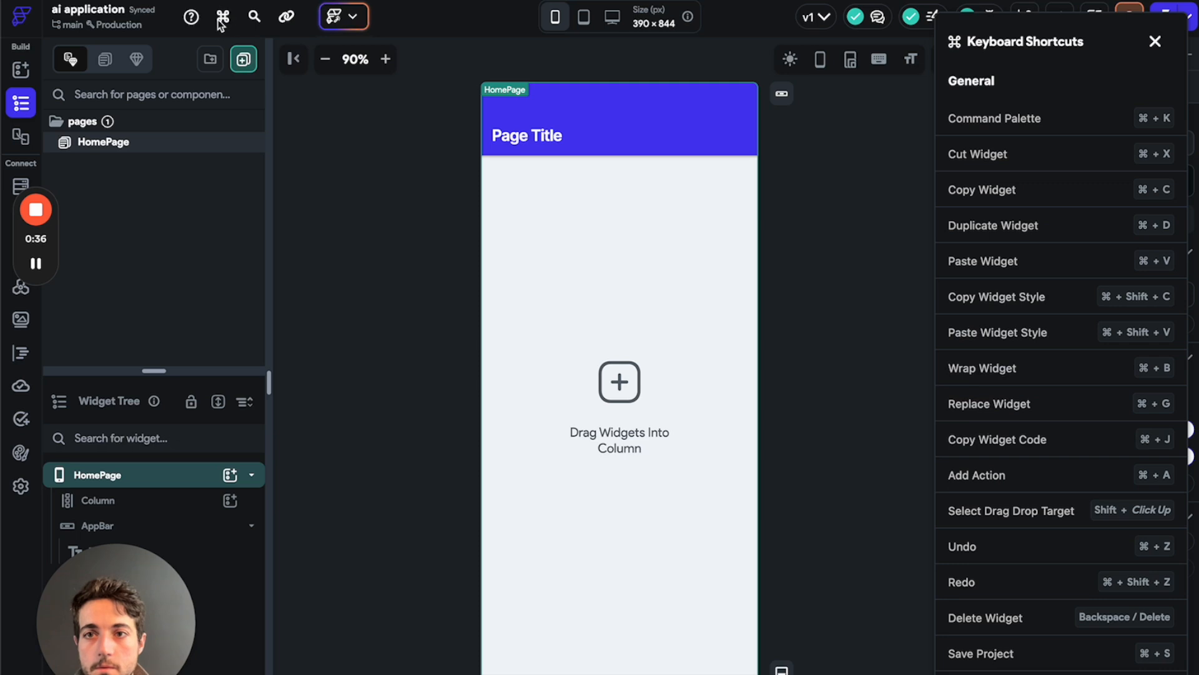
scroll(1085, 351, "down", 15)
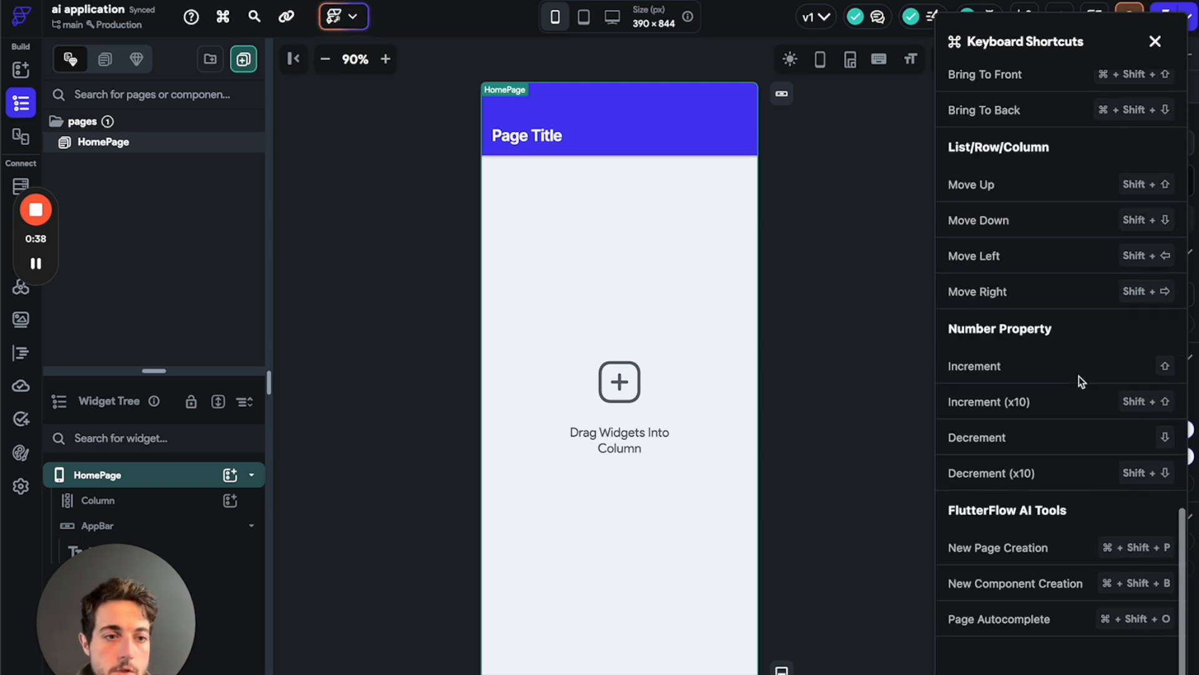
scroll(1078, 376, "up", 15)
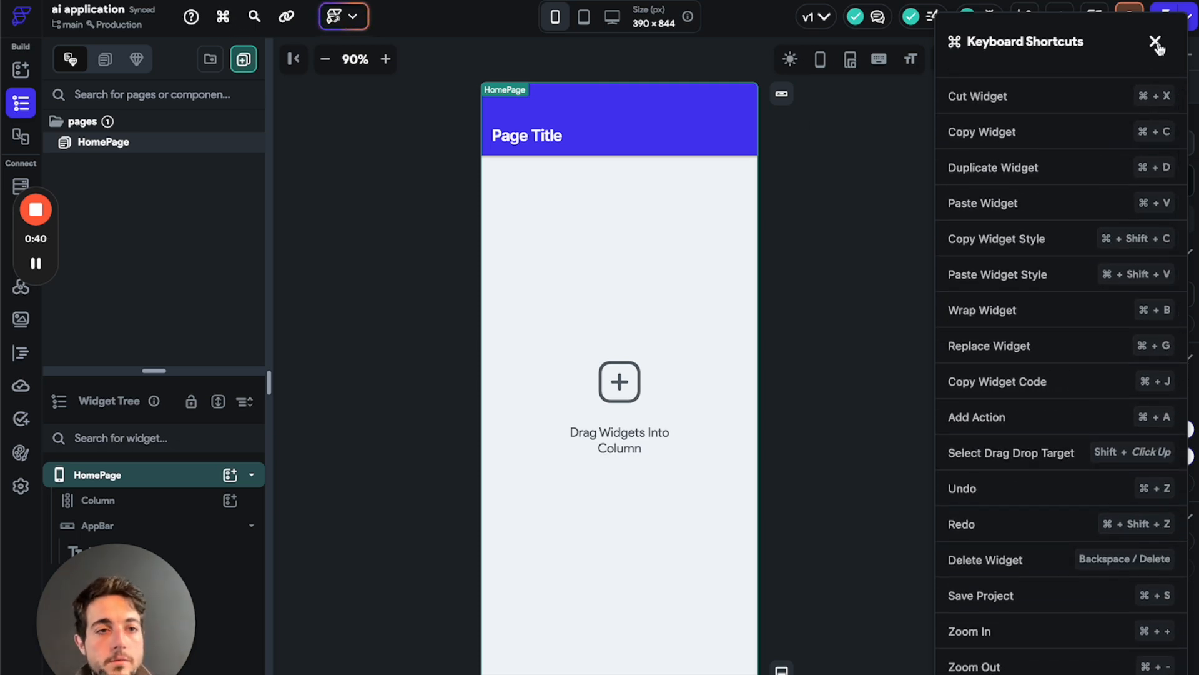
left_click(1156, 42)
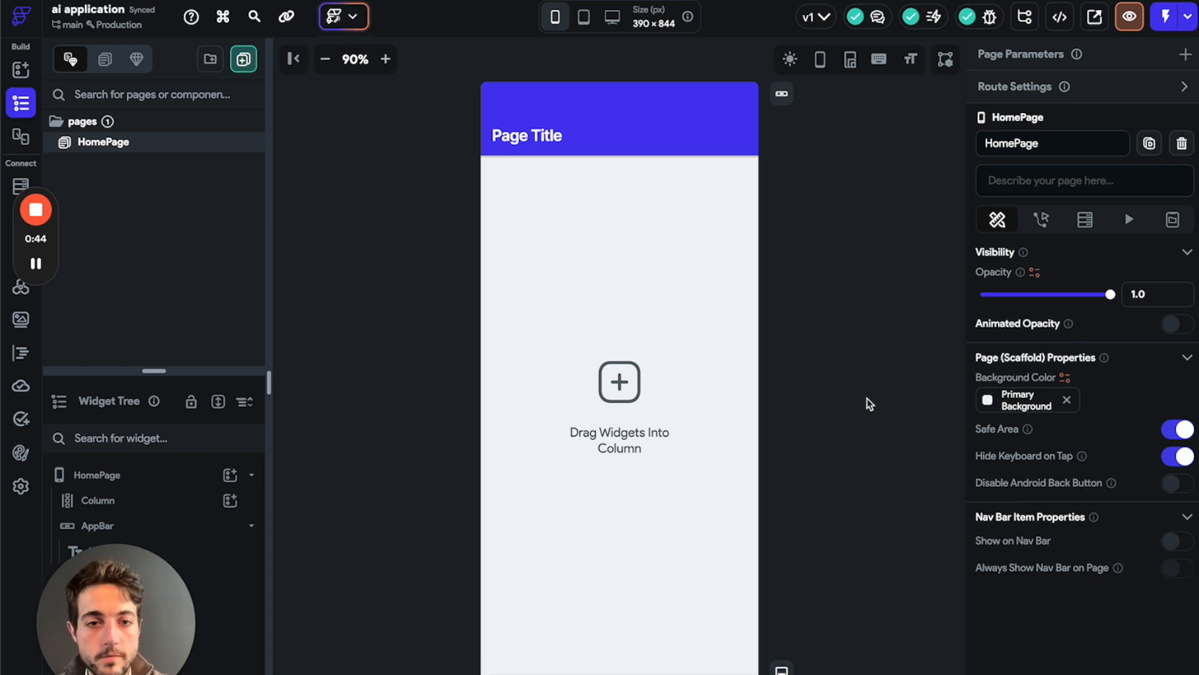
- Generate a new page with the AI Page Generator from the prompt "generate a feed page for my instagram clone app"
key("super+g")
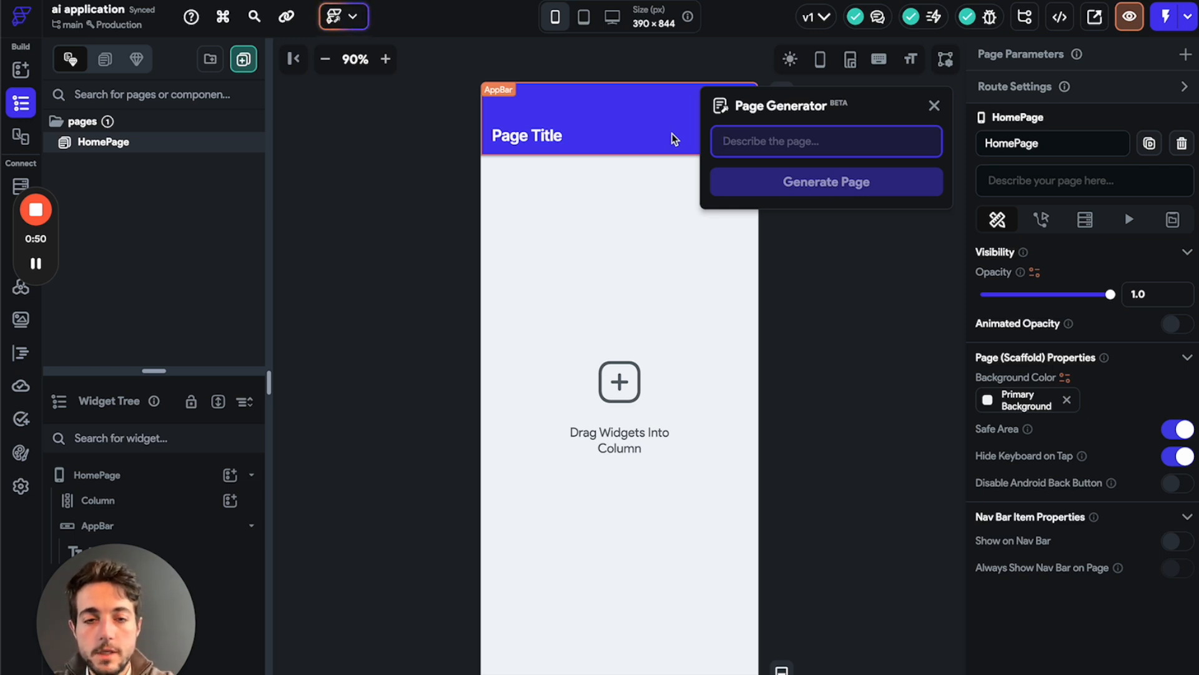
type("generati")
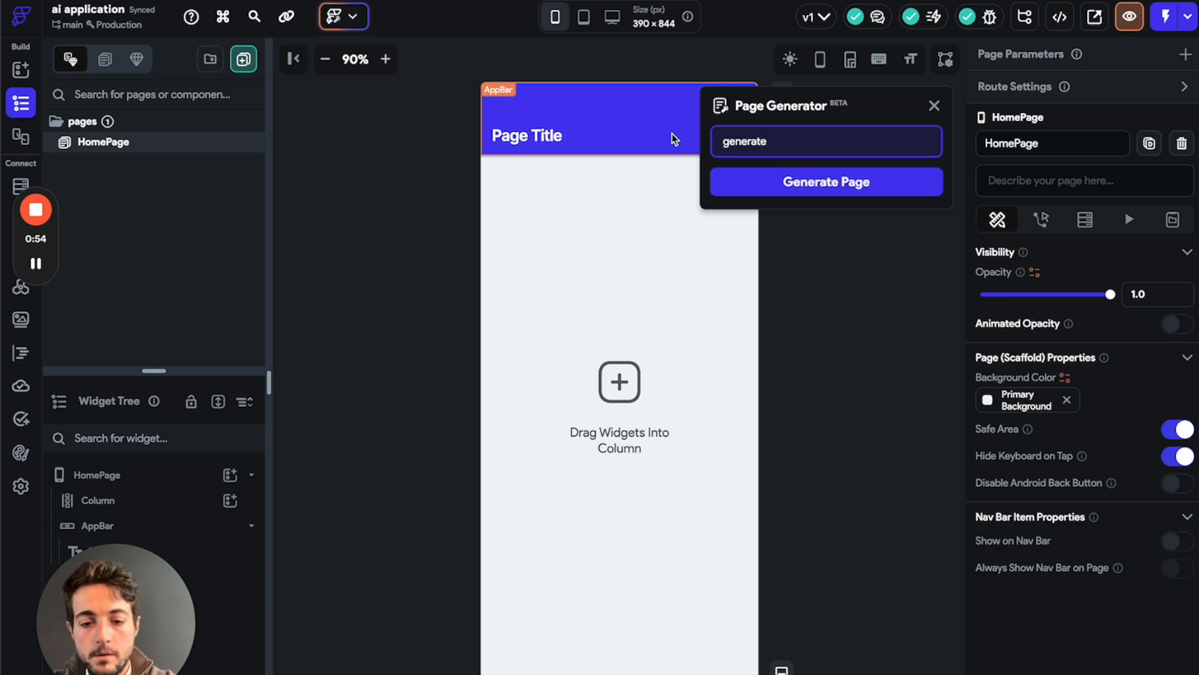
type(" a feed page")
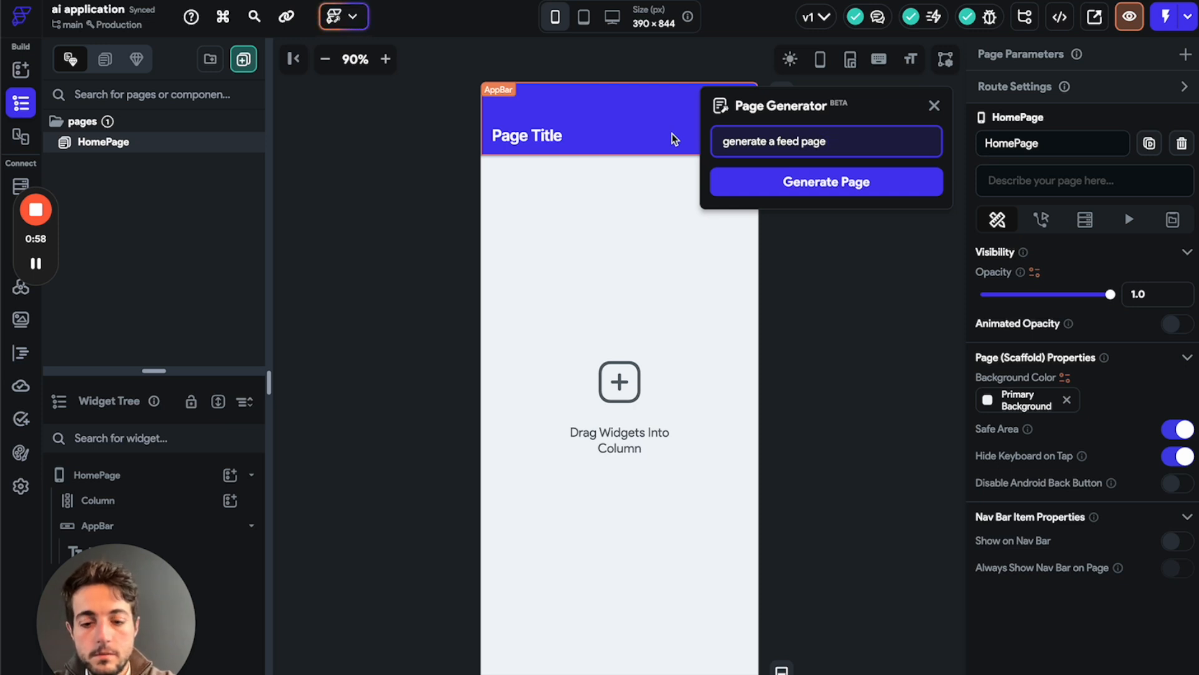
type(" for my in")
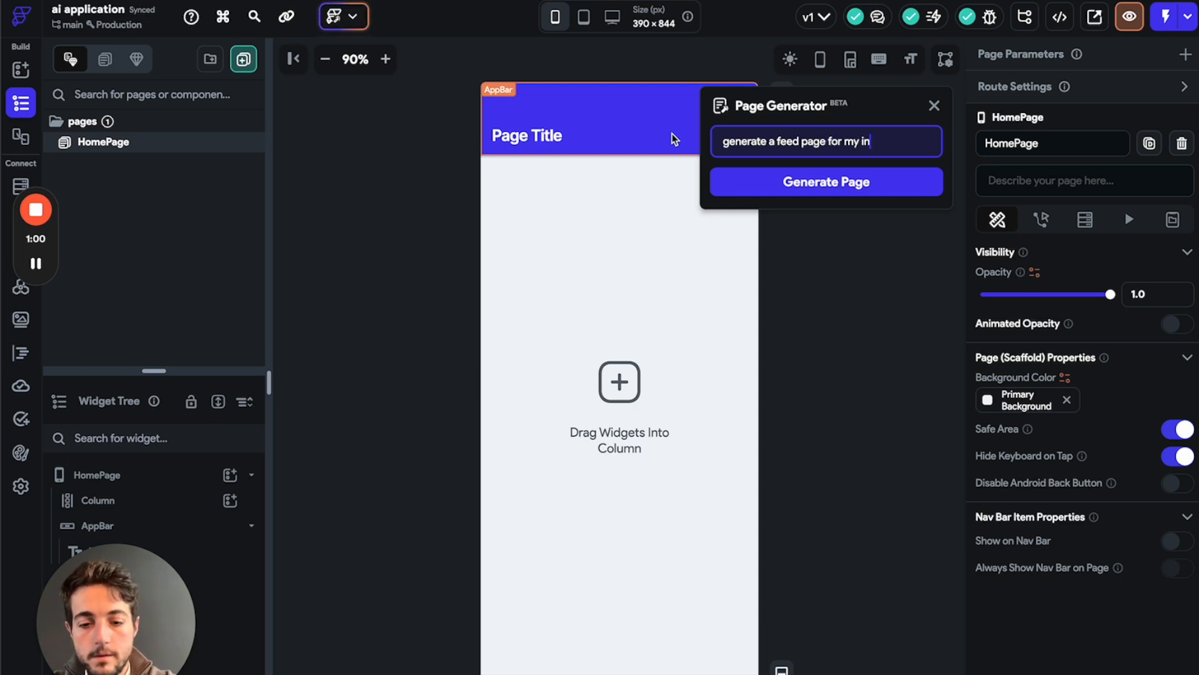
type("stagram clone app")
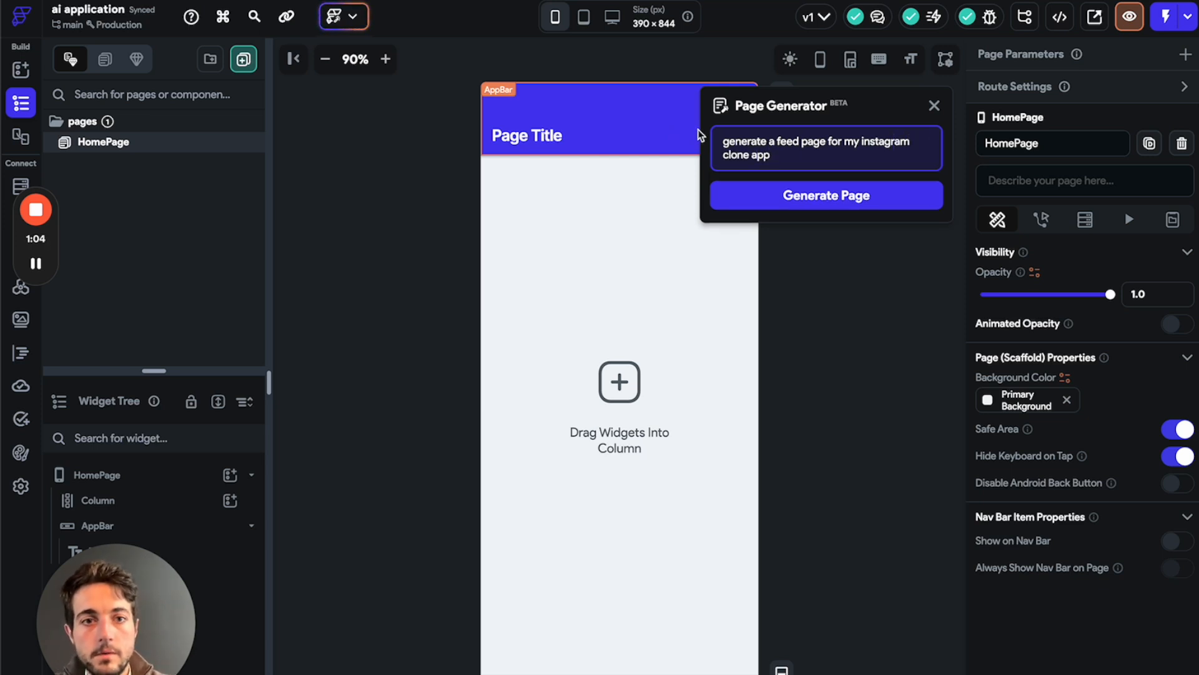
left_click(803, 194)
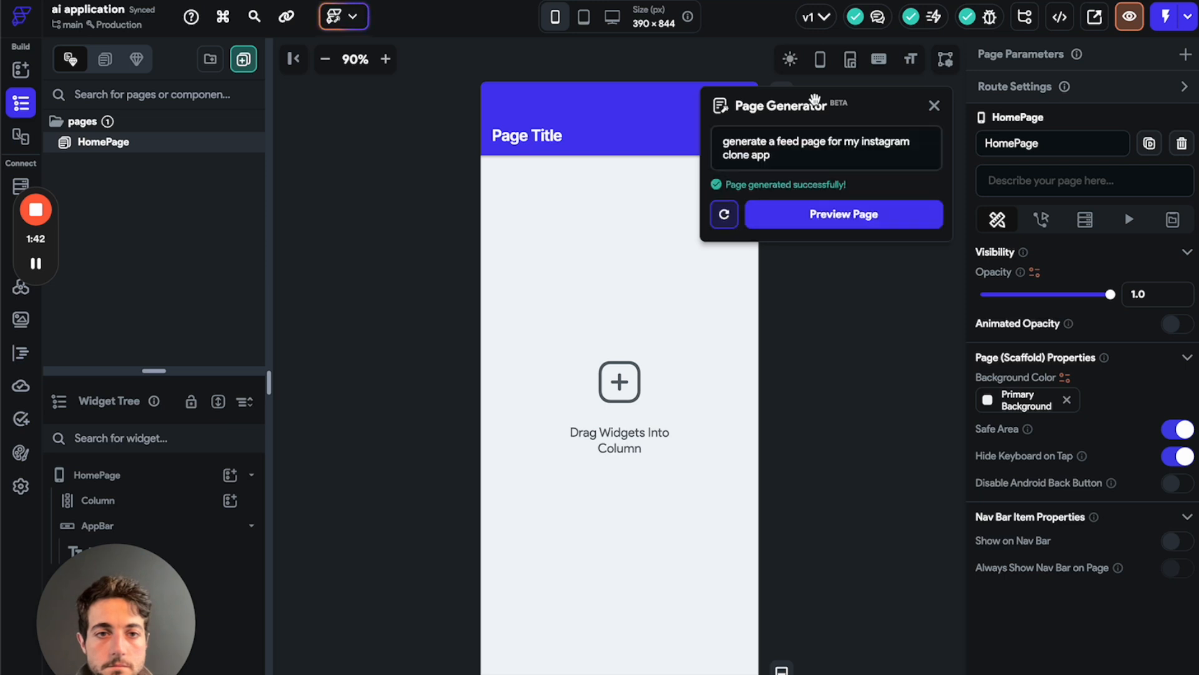
- Preview the generated feed page in dark mode and set the preview back to light mode
left_click(876, 226)
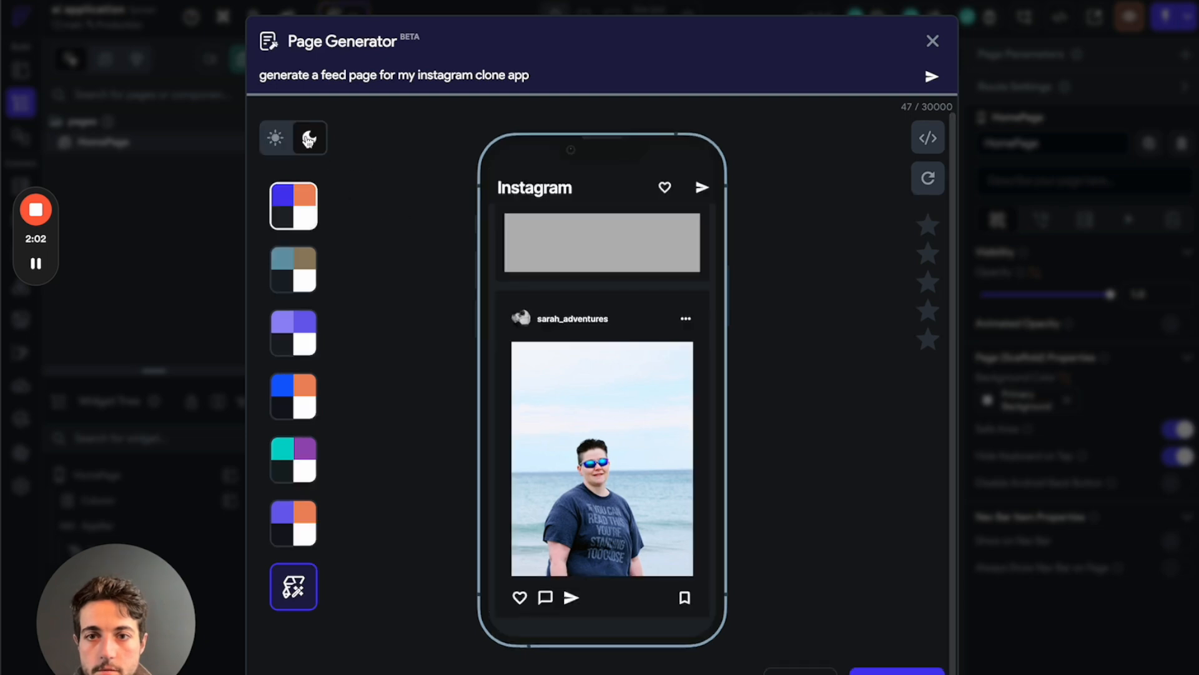
left_click(312, 139)
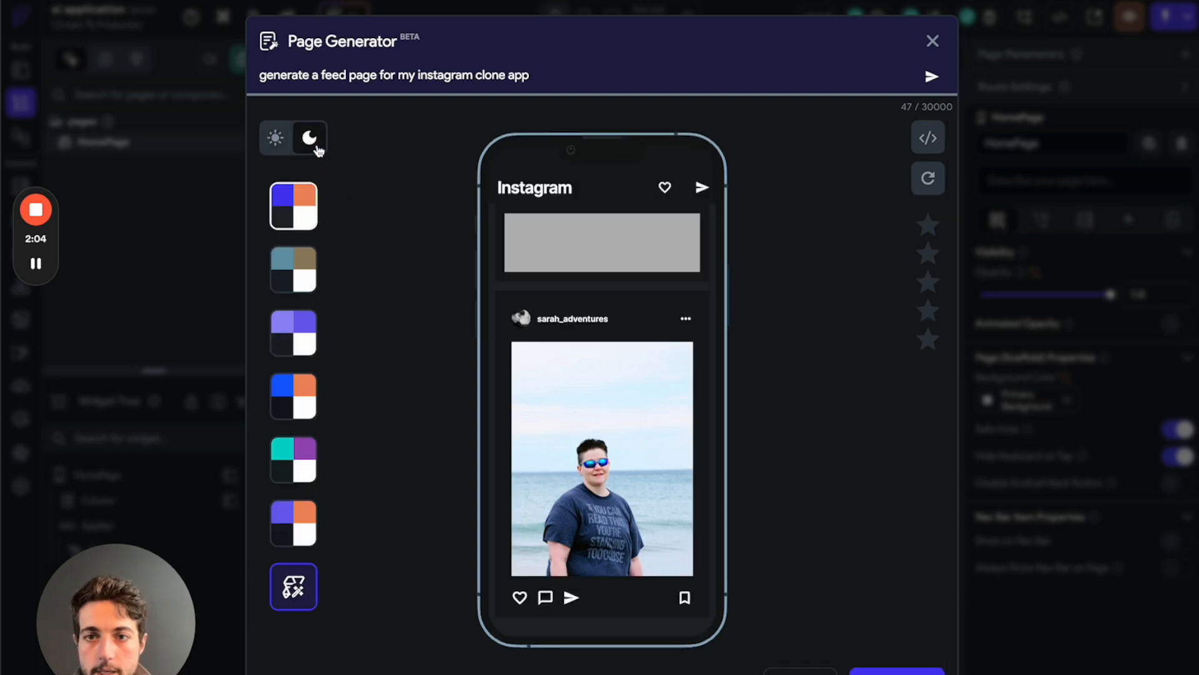
left_click(284, 593)
left_click(430, 614)
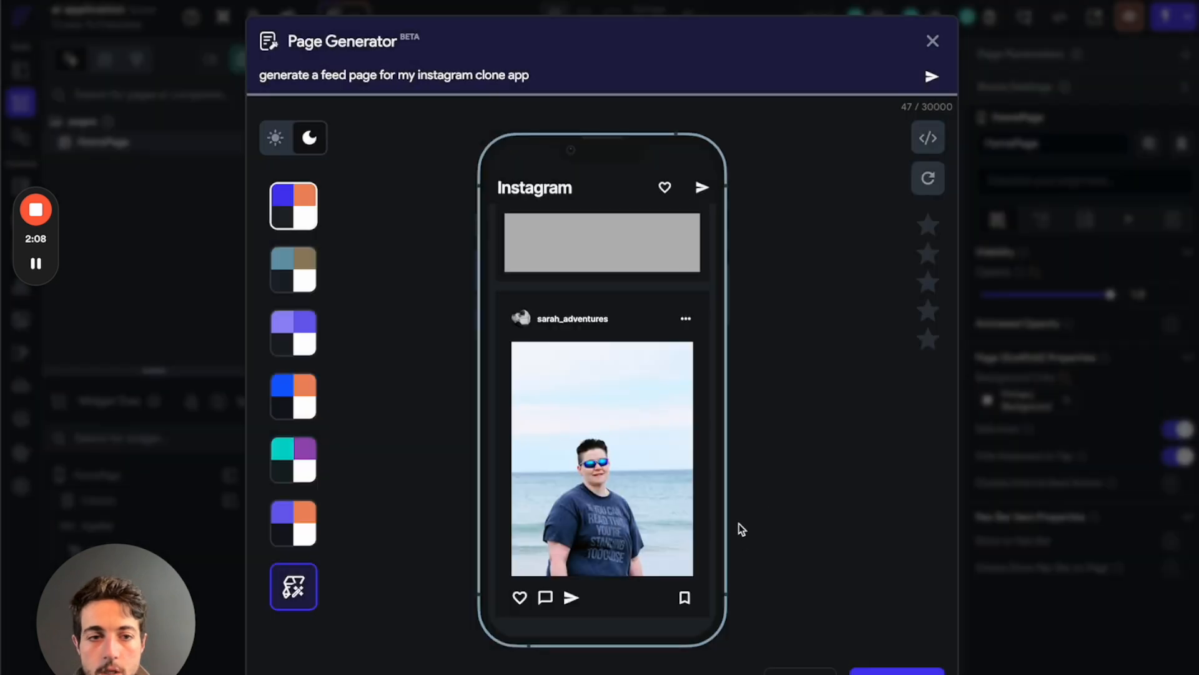
left_click(276, 138)
- Create the generated page under the name "feedInsta" and rate it four stars
left_click(897, 671)
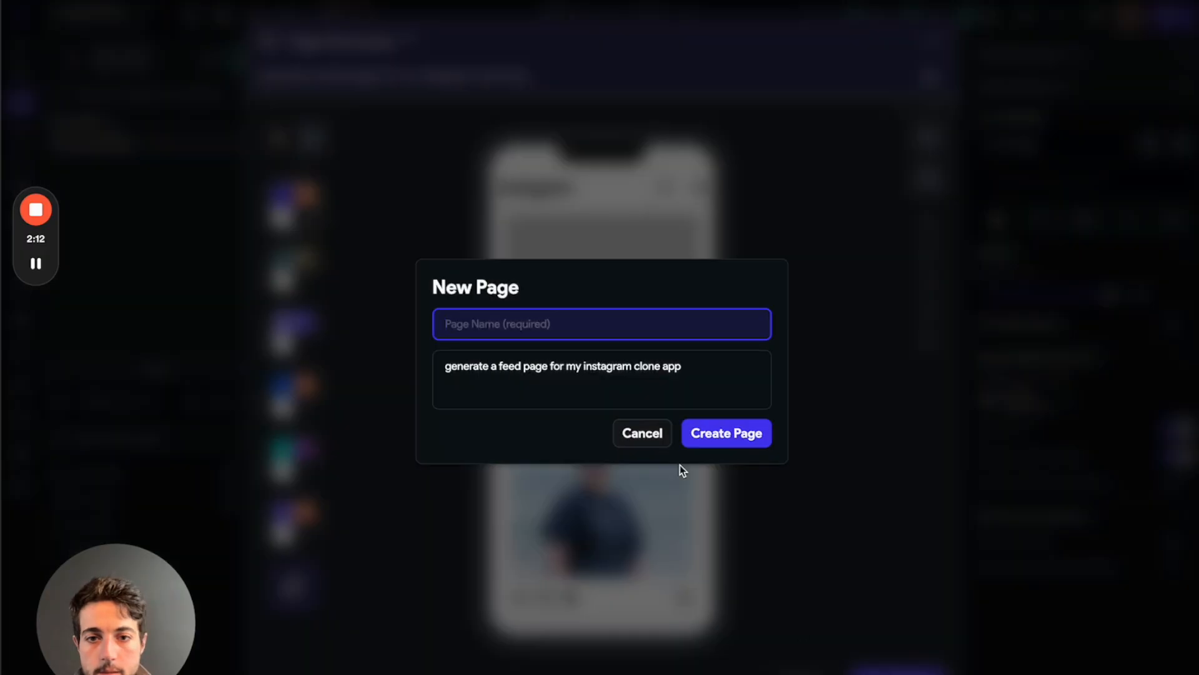
type("feedinsta")
left_click(717, 437)
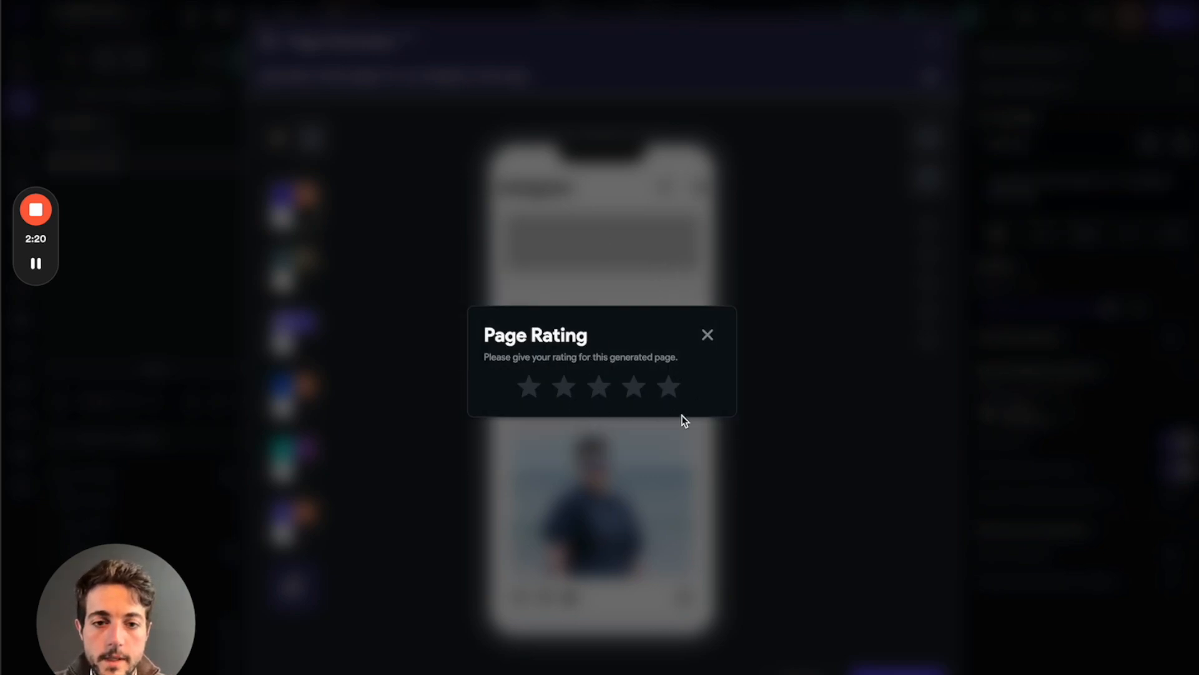
left_click(640, 387)
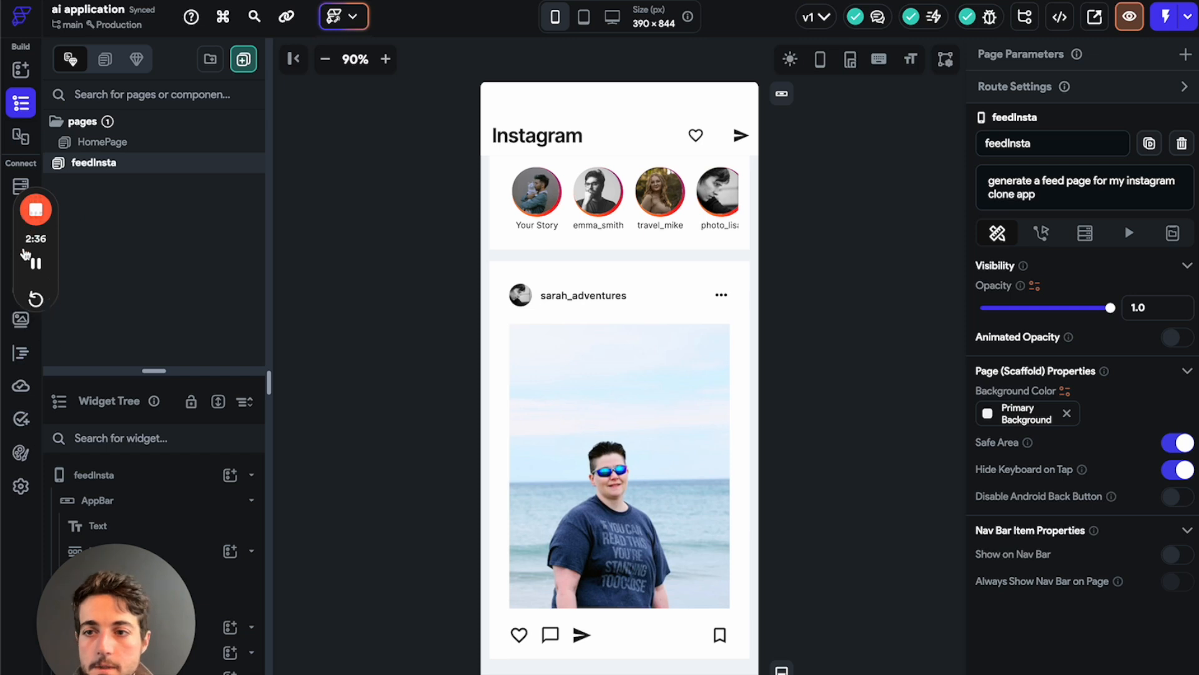
- Enlarge the widget tree and inspect the stories section's nested Container, Column, inner Container and ListView with their properties
mouse_move(29, 262)
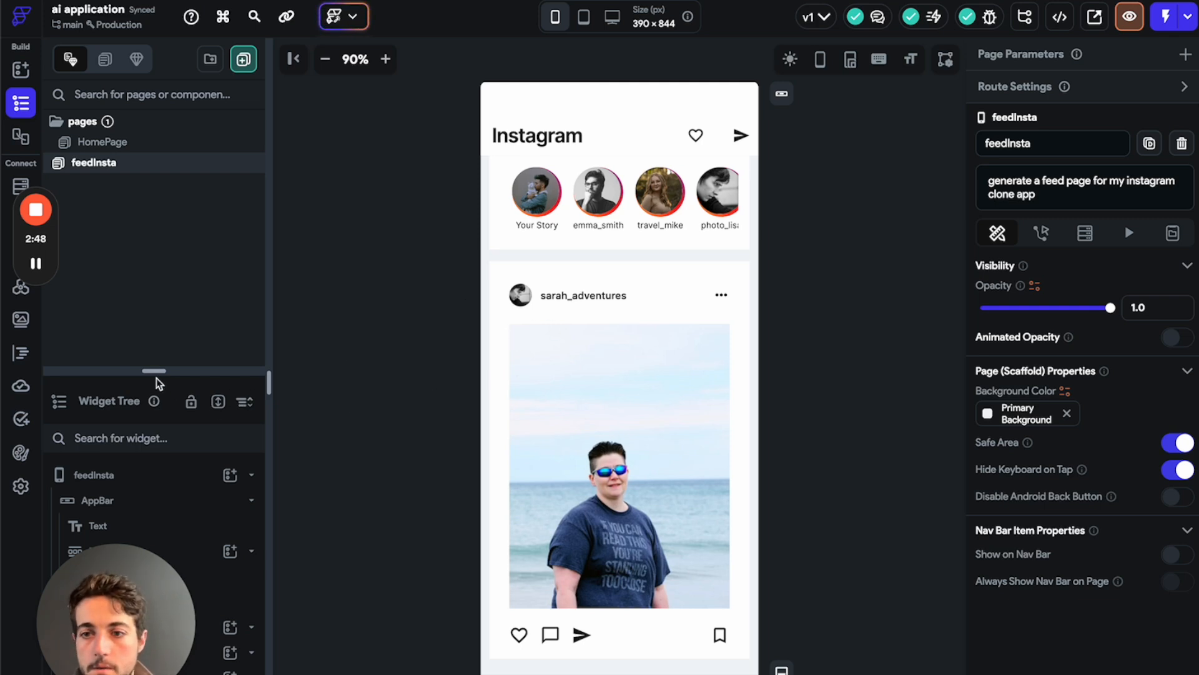
left_click_drag(156, 374, 156, 132)
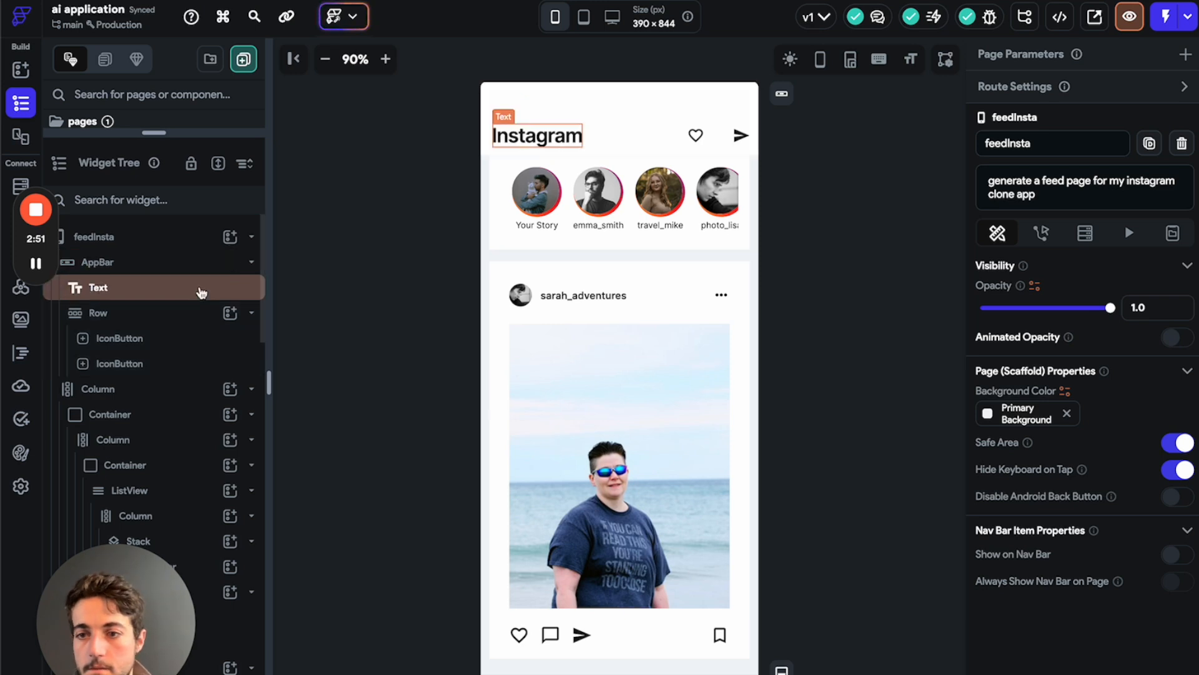
scroll(209, 394, "down", 1)
left_click(598, 248)
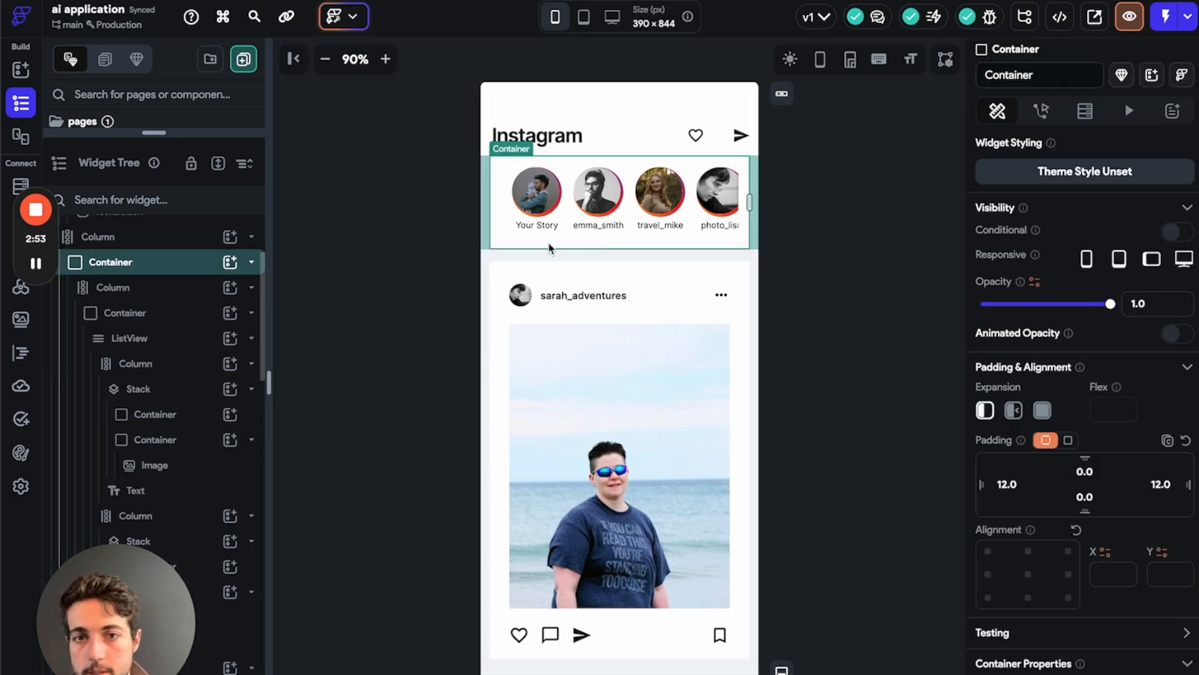
scroll(181, 331, "up", 1)
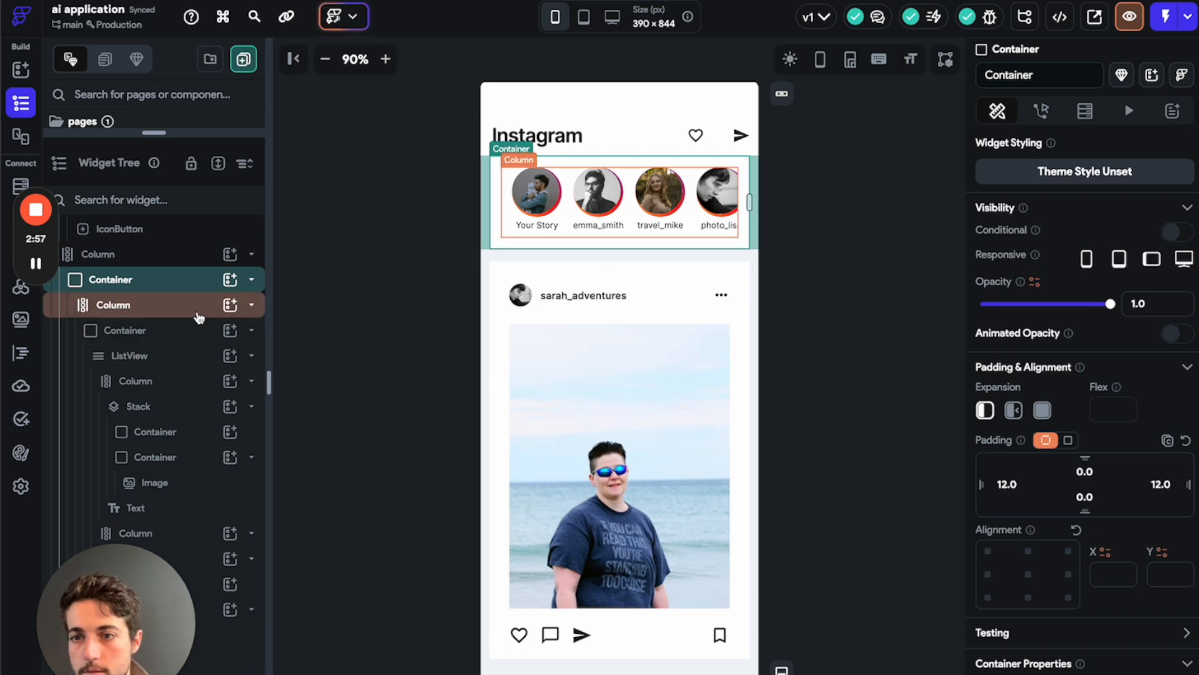
left_click(198, 314)
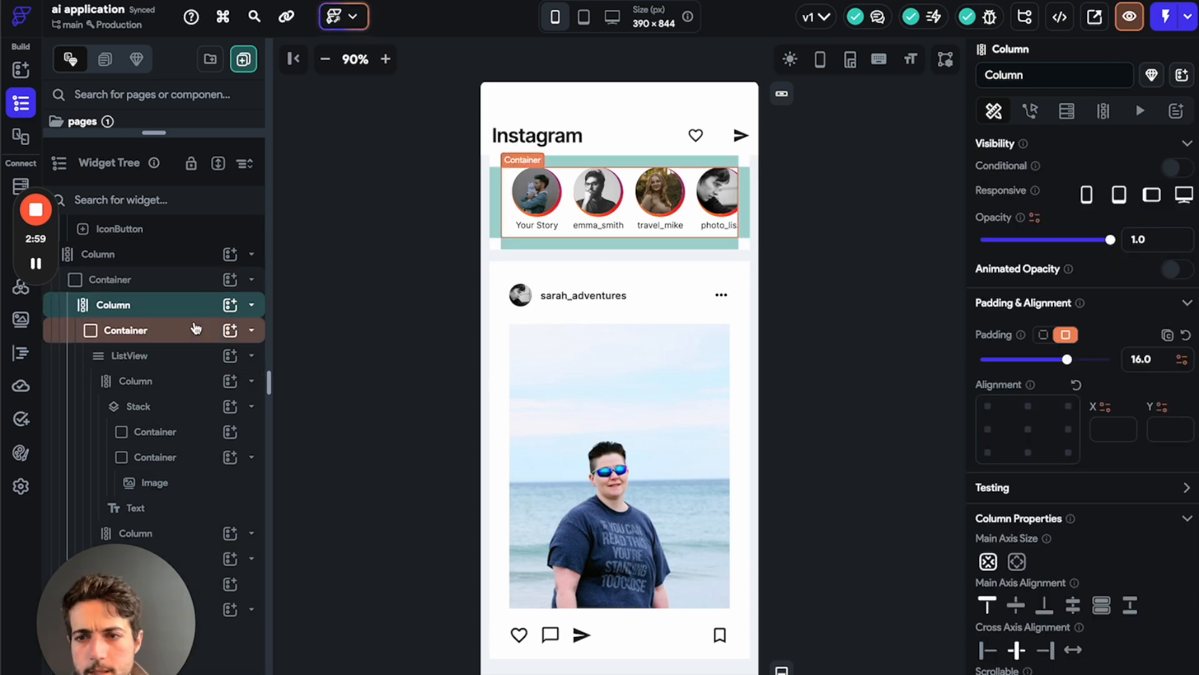
left_click(196, 338)
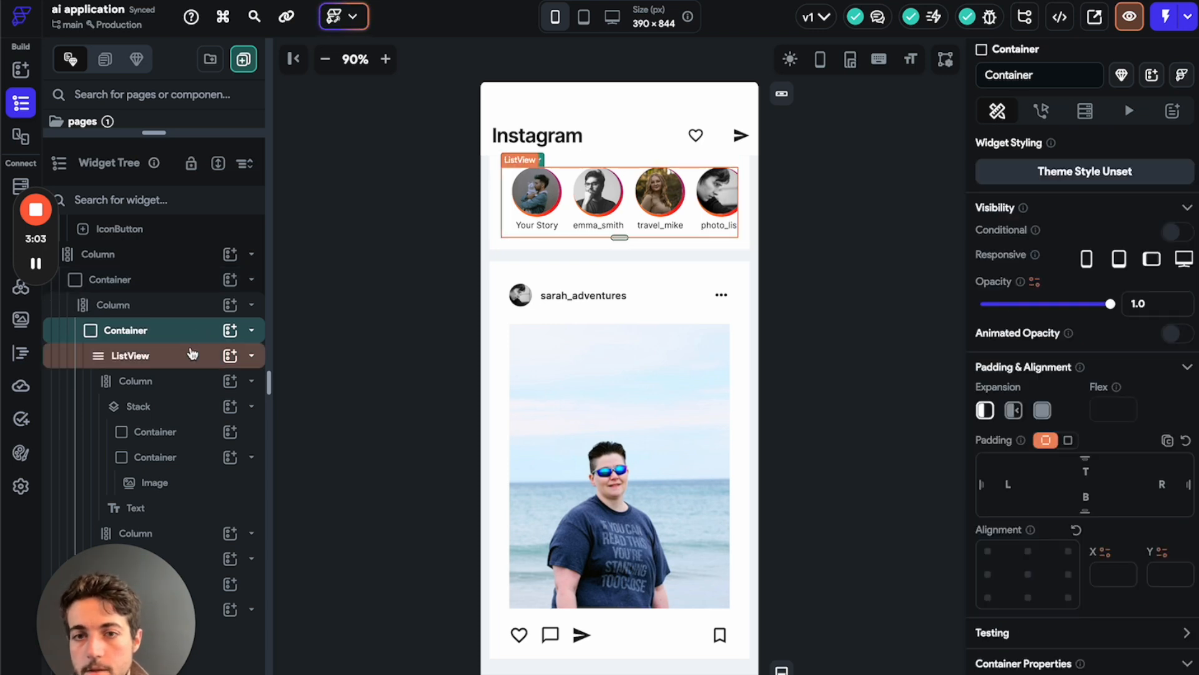
left_click(193, 354)
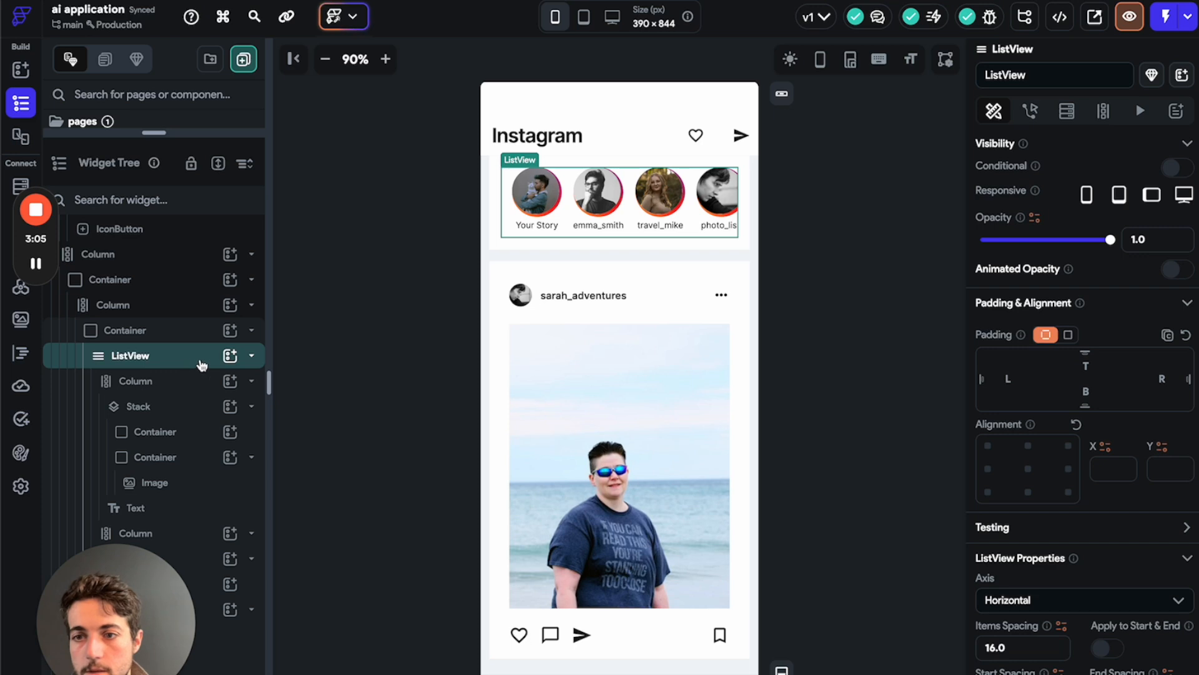
scroll(1012, 537, "down", 2)
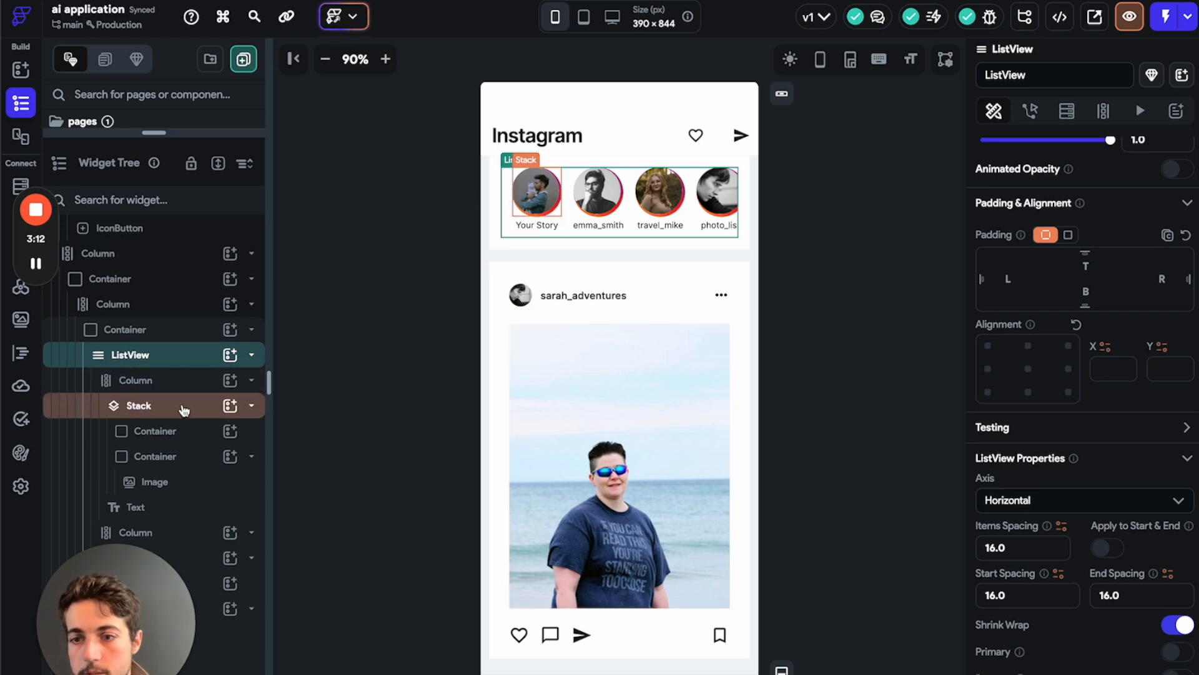
- Collapse the four story Columns inside the stories ListView in the widget tree
scroll(249, 375, "down", 1)
left_click(252, 361)
left_click(252, 385)
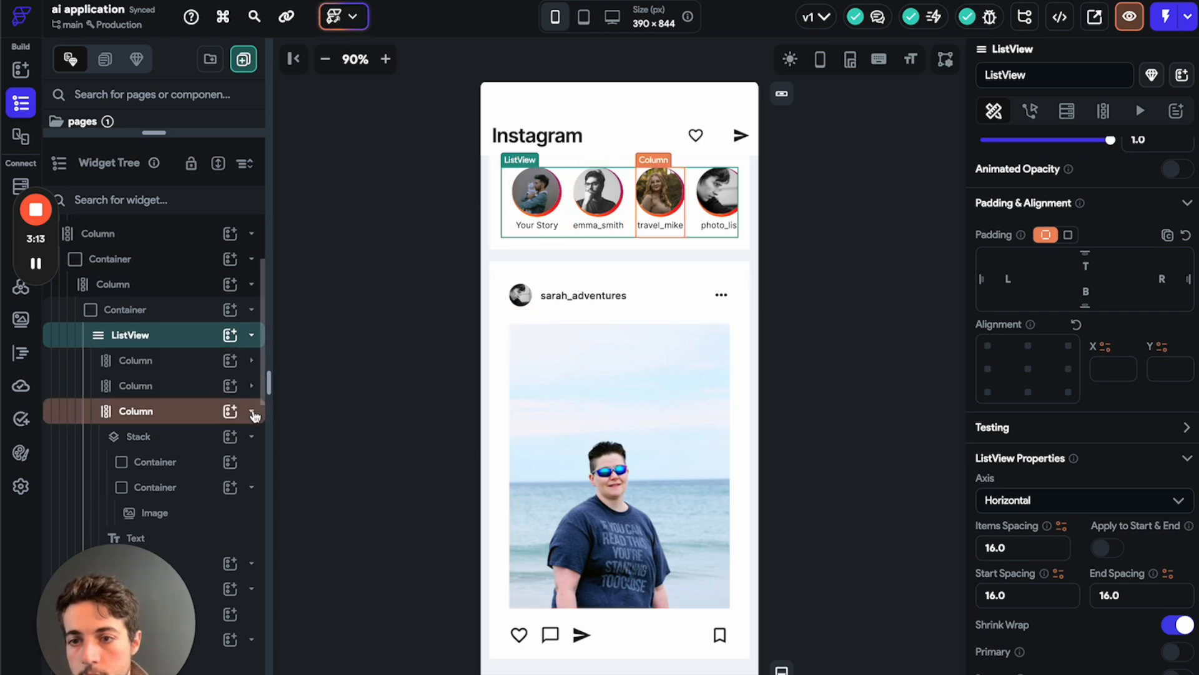
left_click(253, 411)
left_click(252, 436)
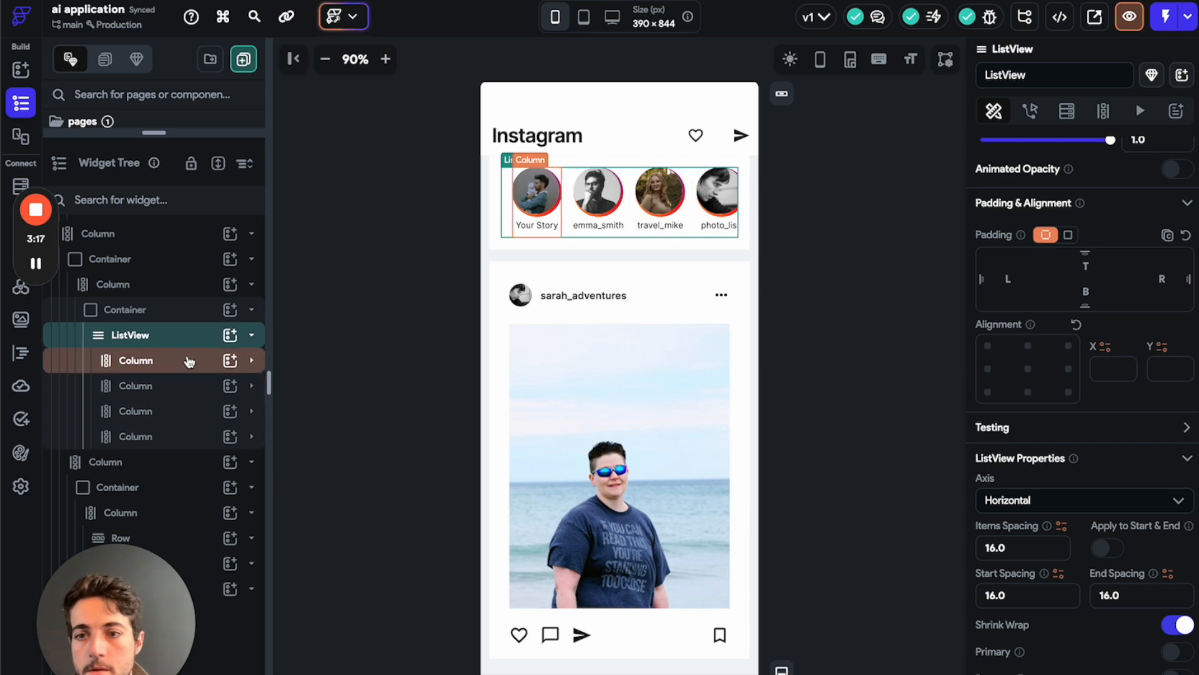
- Expand the first story Column and inspect its Stack, both Containers and the profile Image
left_click(253, 361)
left_click(197, 394)
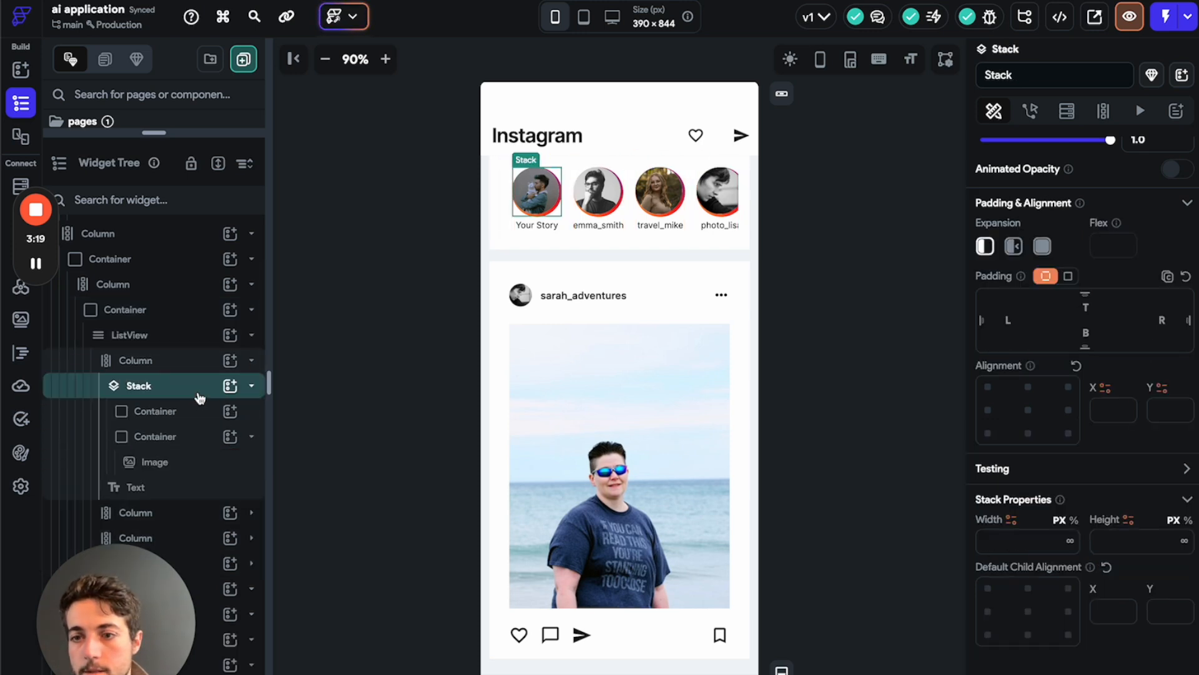
left_click(199, 417)
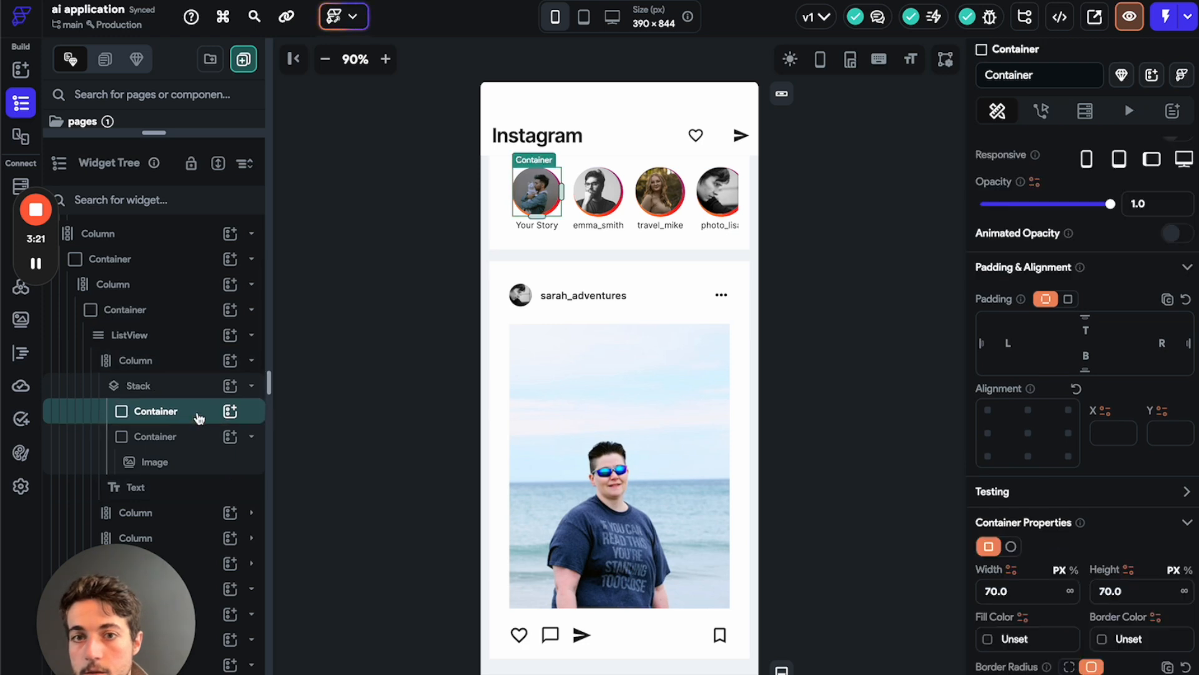
left_click(195, 440)
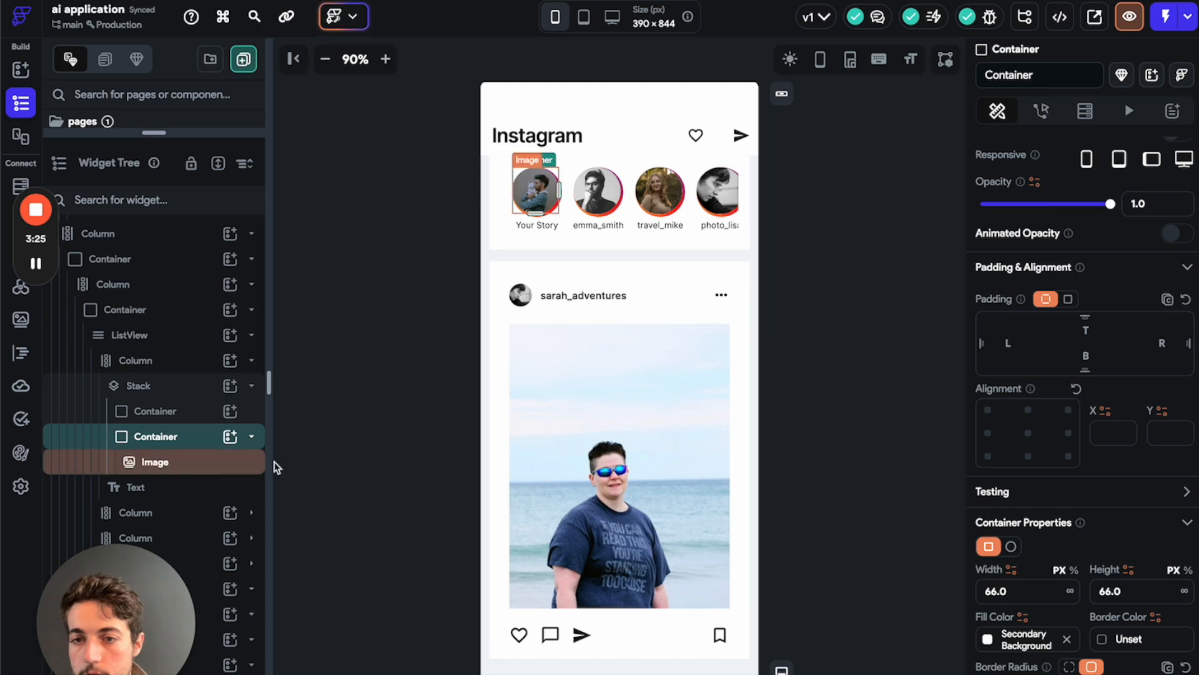
left_click(161, 413)
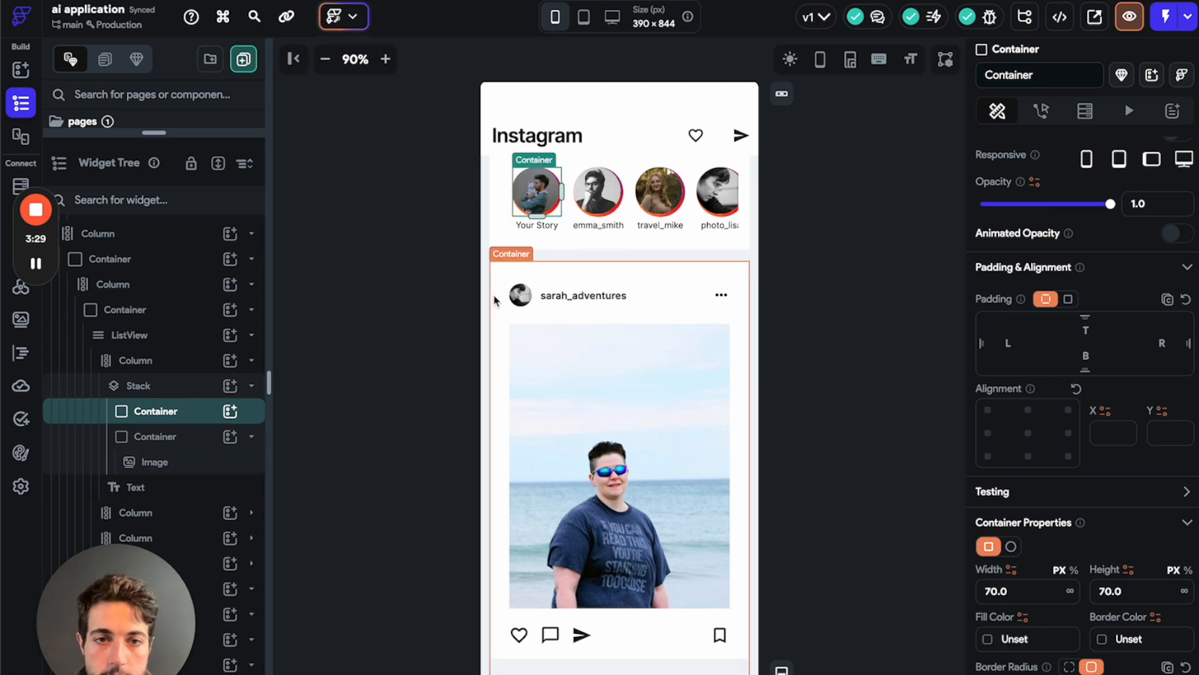
left_click(184, 462)
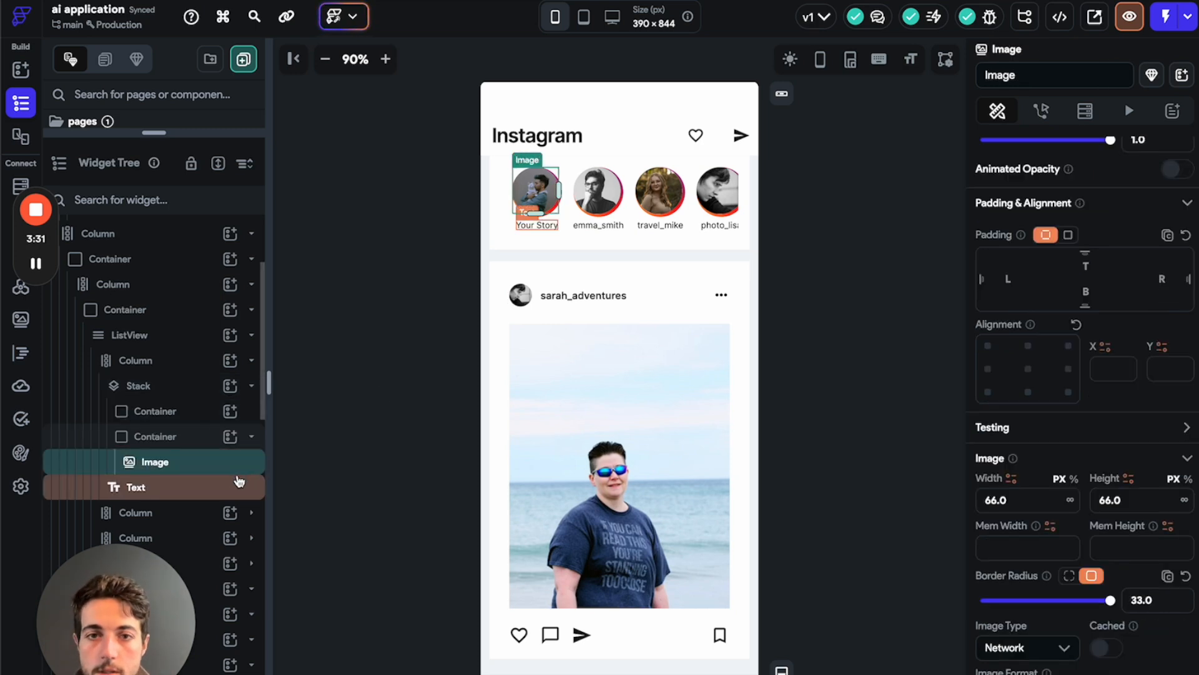
- Collapse the first story Column with its Stack and view the backend query settings of the stories ListView
left_click(181, 394)
left_click(251, 386)
left_click(252, 359)
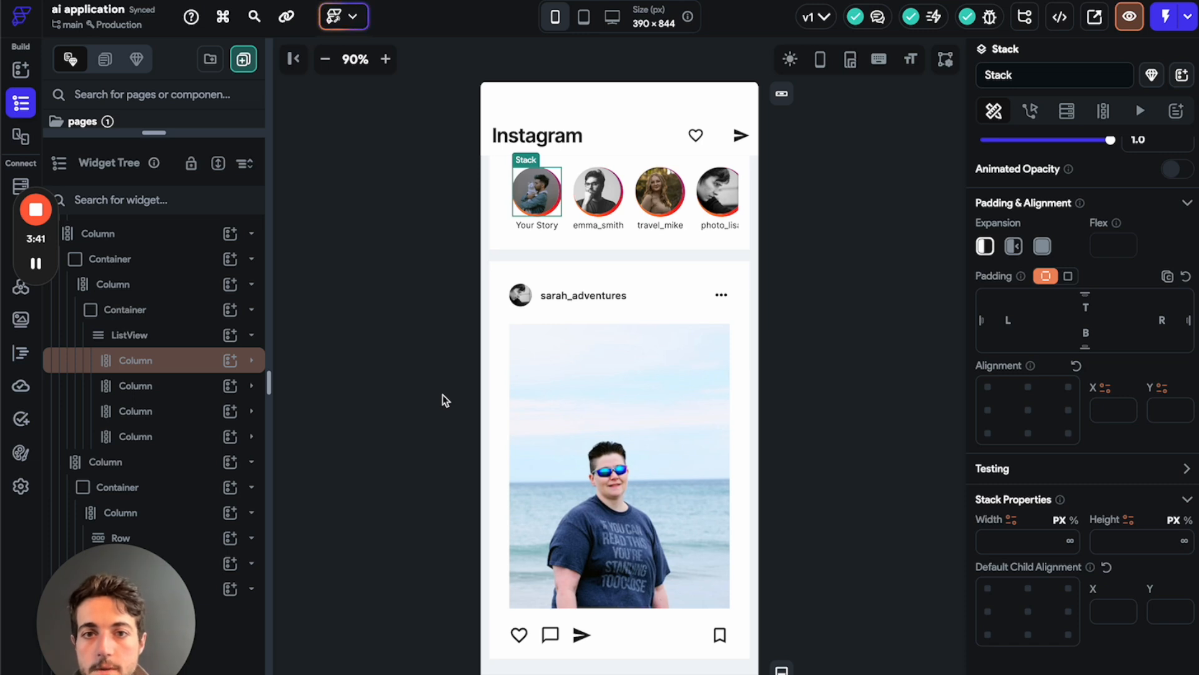
left_click(181, 335)
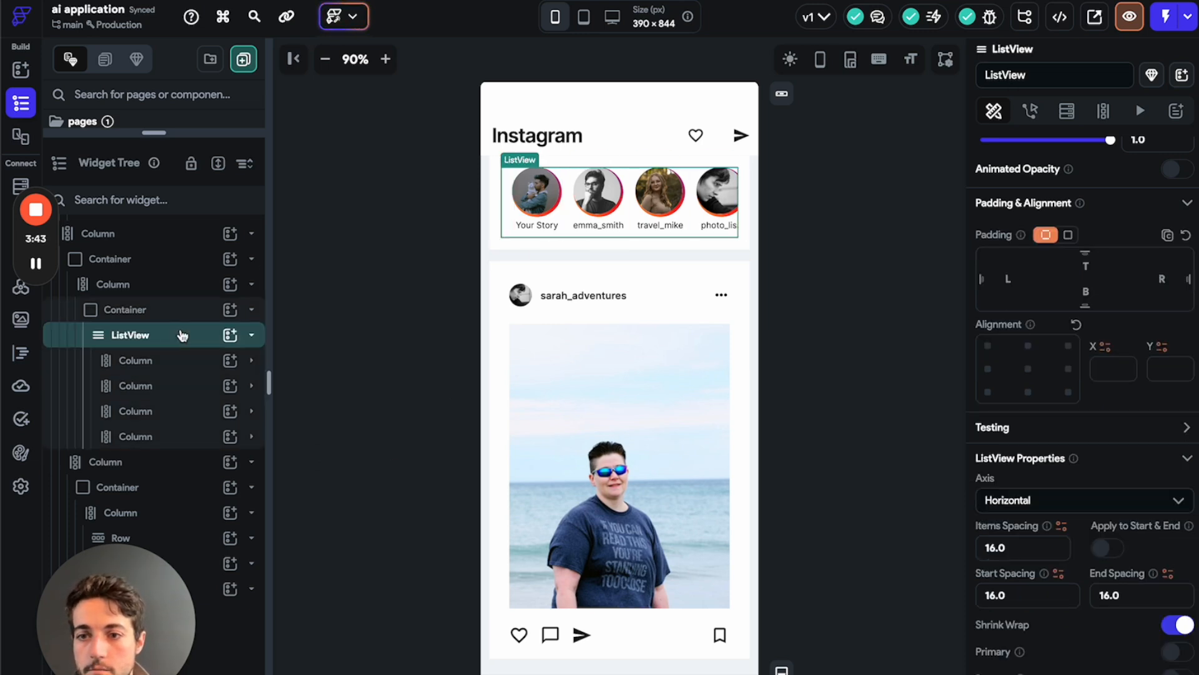
left_click(1066, 112)
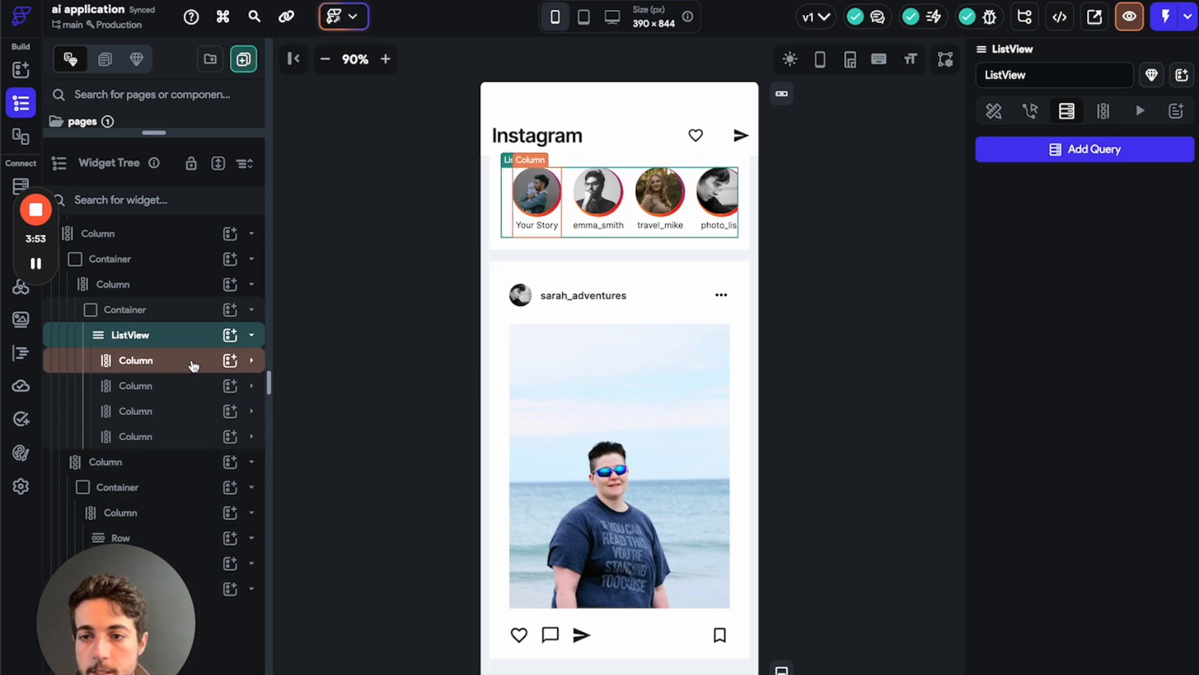
- Check the four story Columns one by one and delete the fourth from the stories ListView
left_click(190, 361)
left_click(198, 386)
left_click(208, 412)
left_click(211, 436)
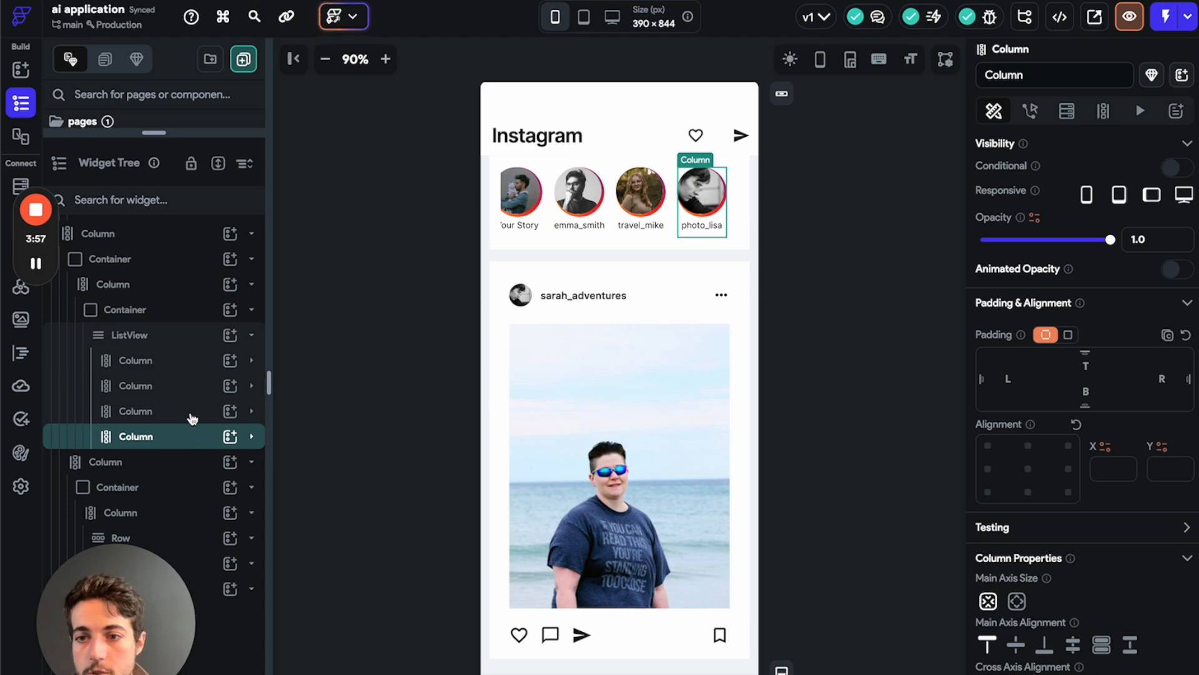
right_click(185, 435)
left_click(385, 396)
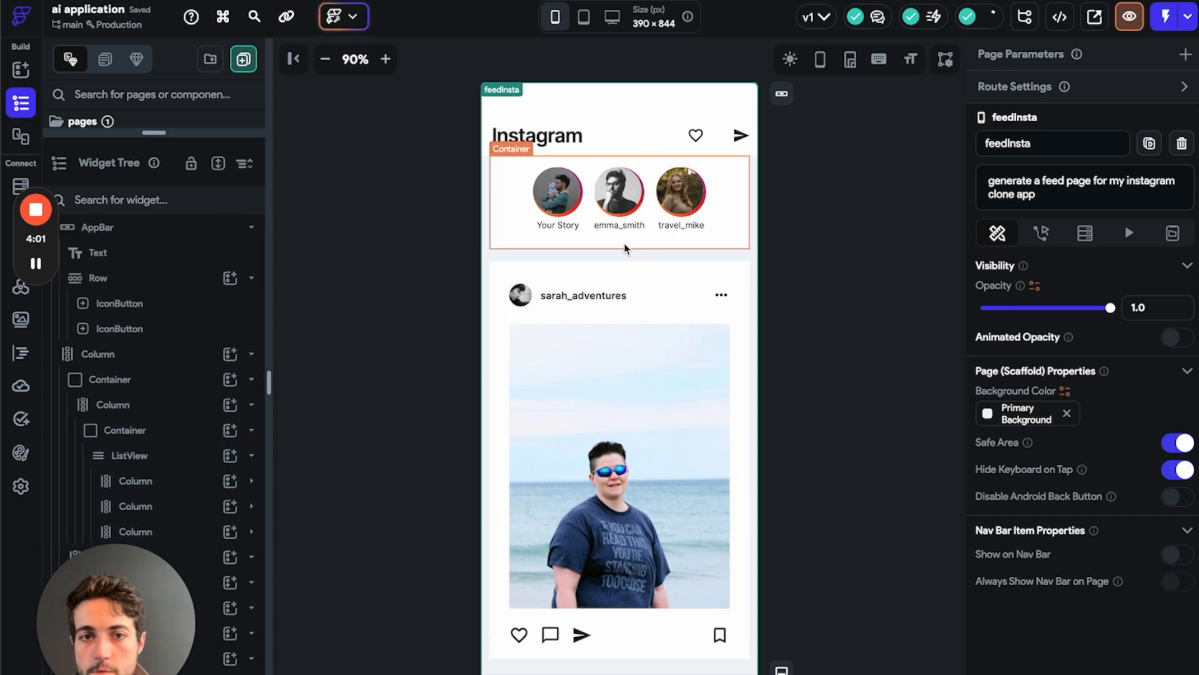
- Locate the first post's Container from the canvas and collapse both post Containers in the widget tree
left_click(619, 225)
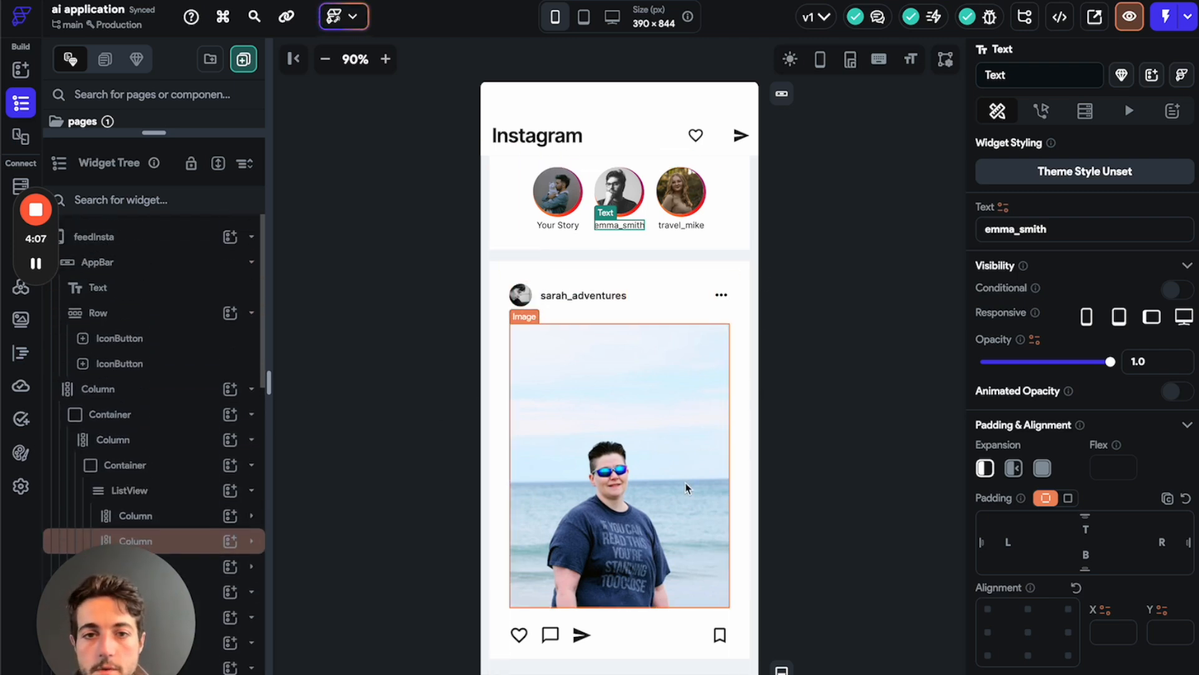
scroll(193, 476, "down", 2)
scroll(193, 476, "down", 2)
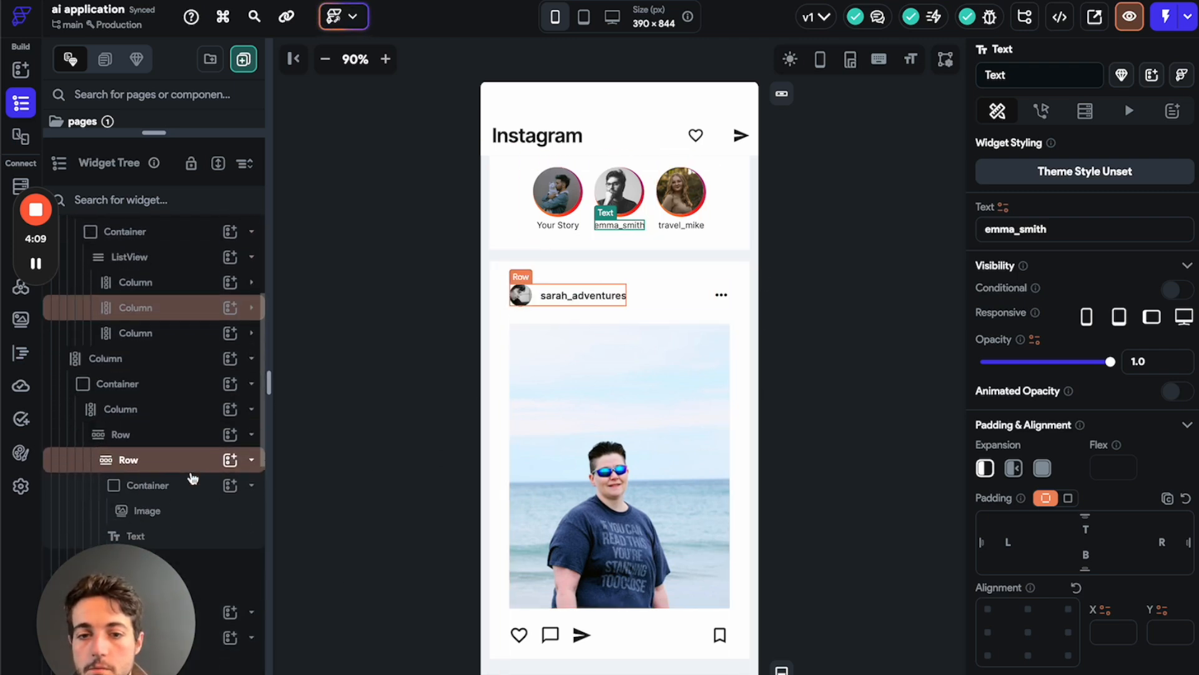
left_click(598, 398)
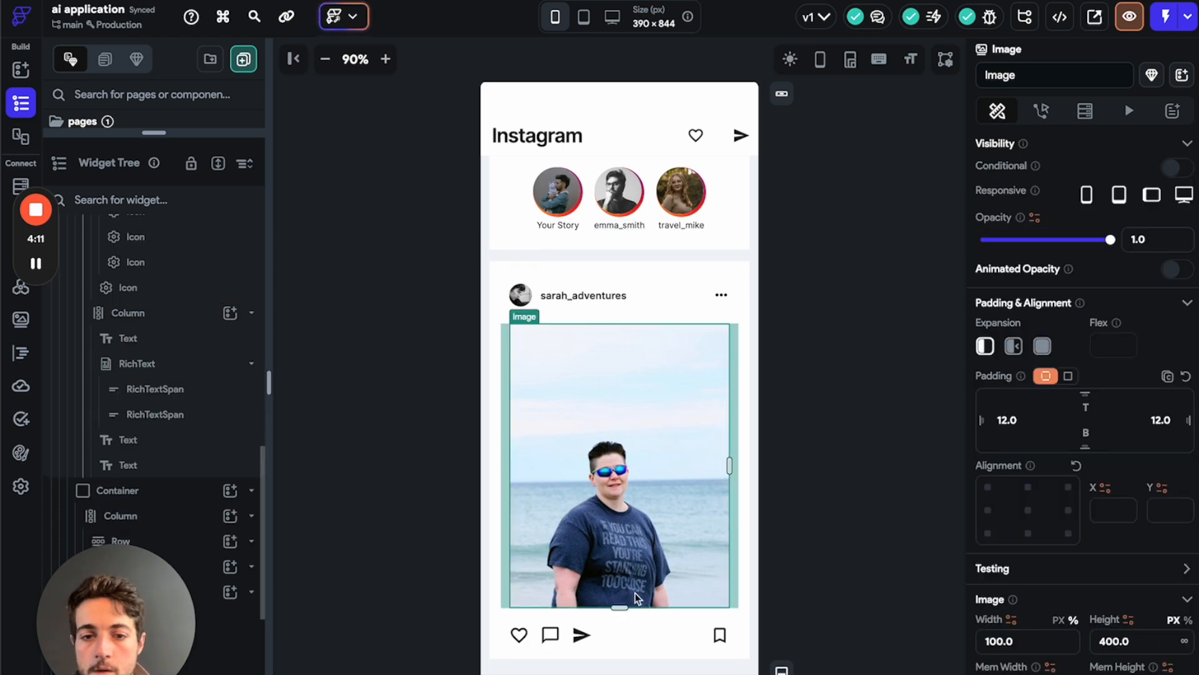
left_click(586, 274)
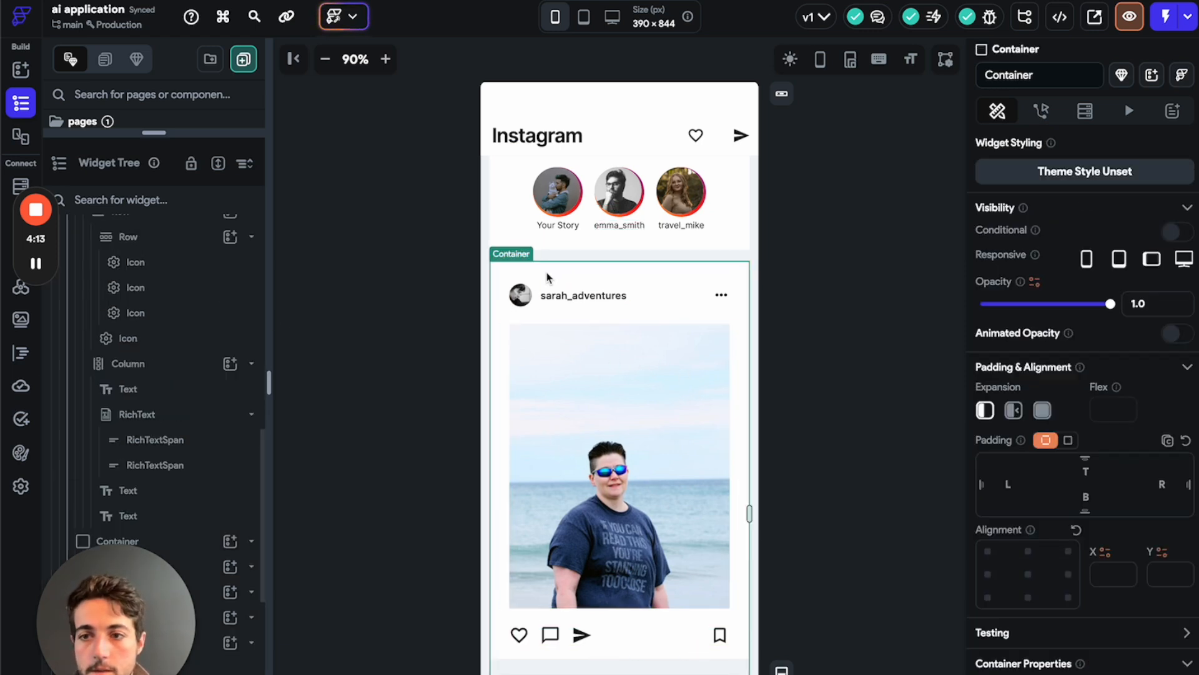
scroll(227, 348, "down", 4)
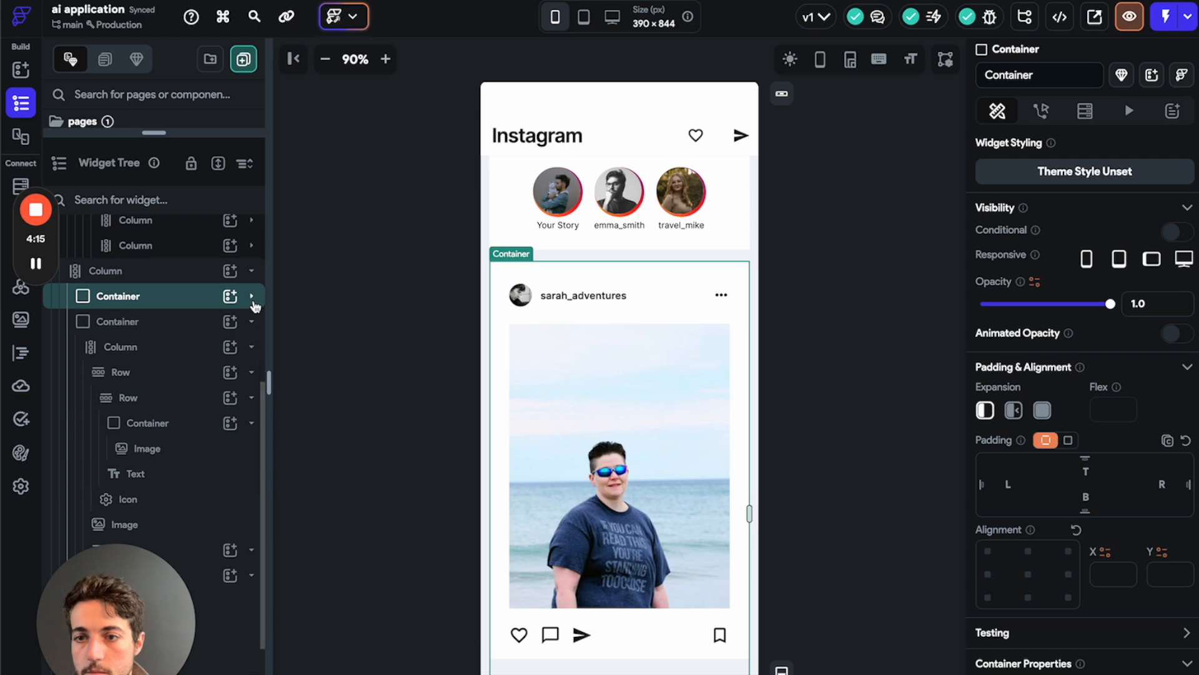
scroll(231, 375, "up", 5)
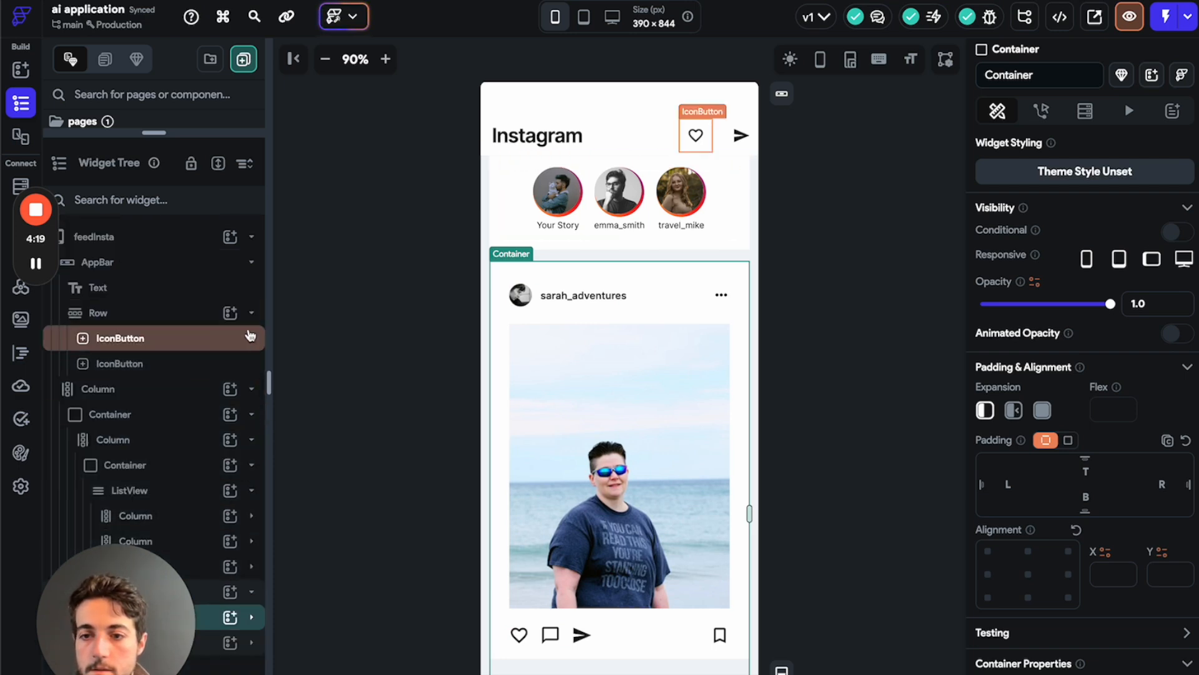
left_click_drag(150, 650, 412, 651)
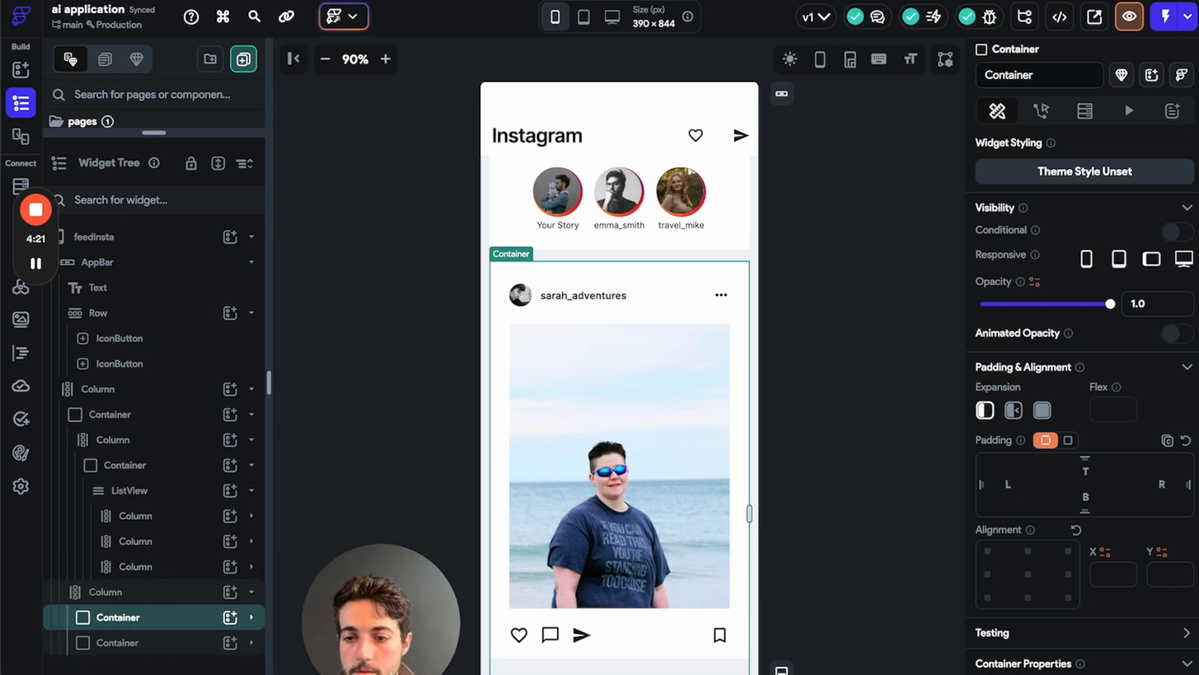
- Examine the two post Containers and their parent Column against the posts shown in the feed preview
left_click(133, 643)
left_click(155, 624)
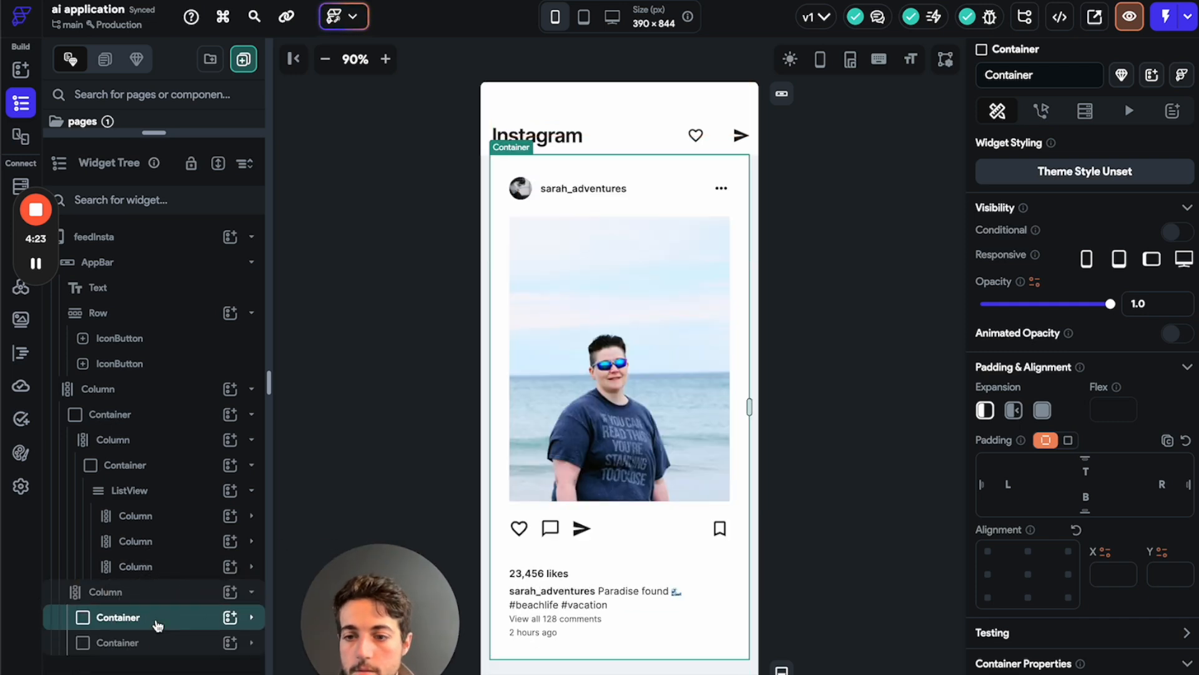
scroll(582, 466, "down", 3)
scroll(582, 466, "down", 5)
left_click(153, 590)
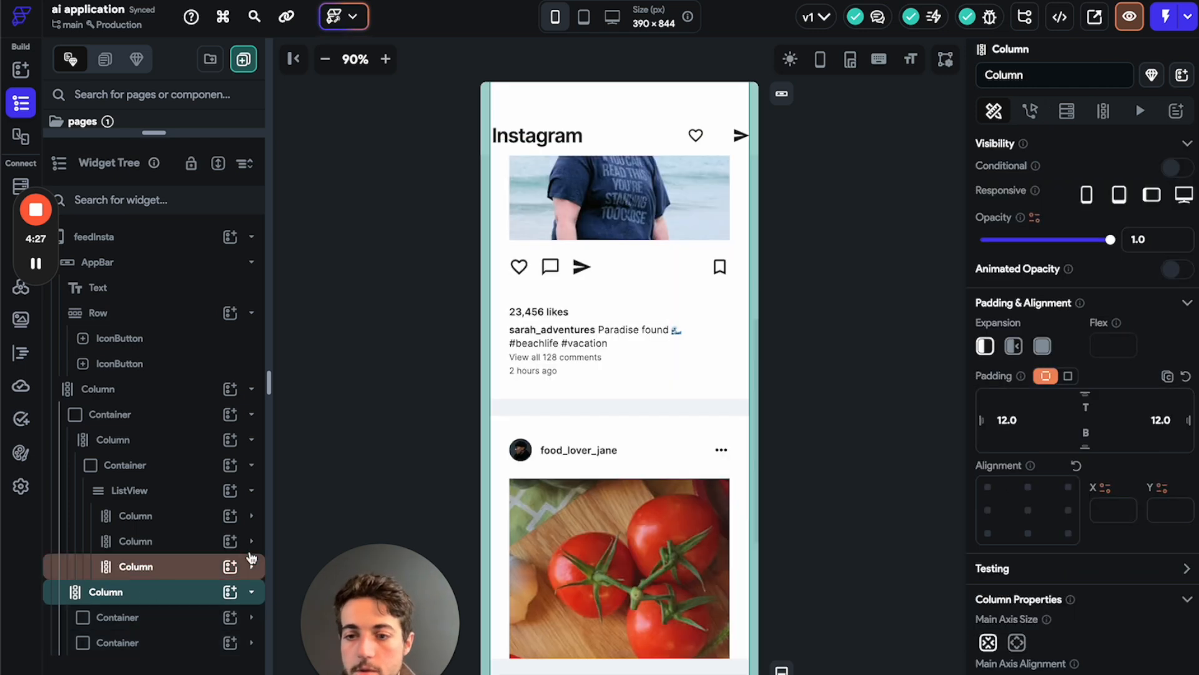
scroll(593, 443, "down", 2)
scroll(592, 437, "up", 5)
scroll(592, 438, "down", 2)
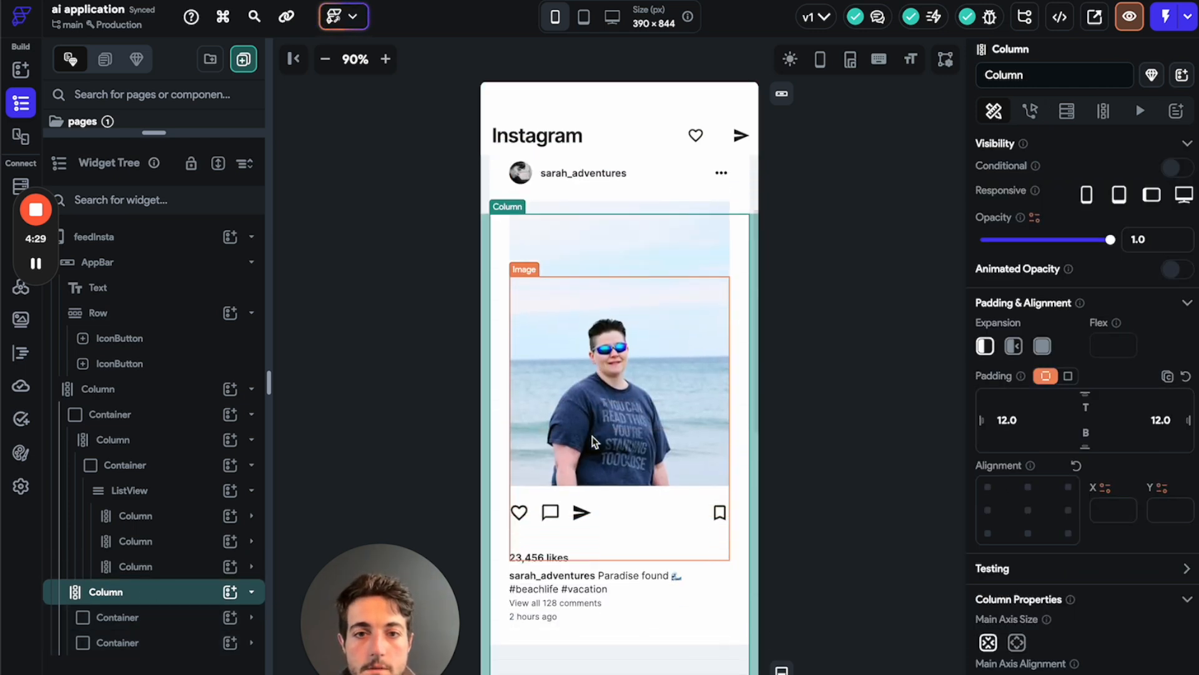
scroll(592, 442, "down", 6)
scroll(593, 442, "up", 7)
scroll(593, 441, "down", 6)
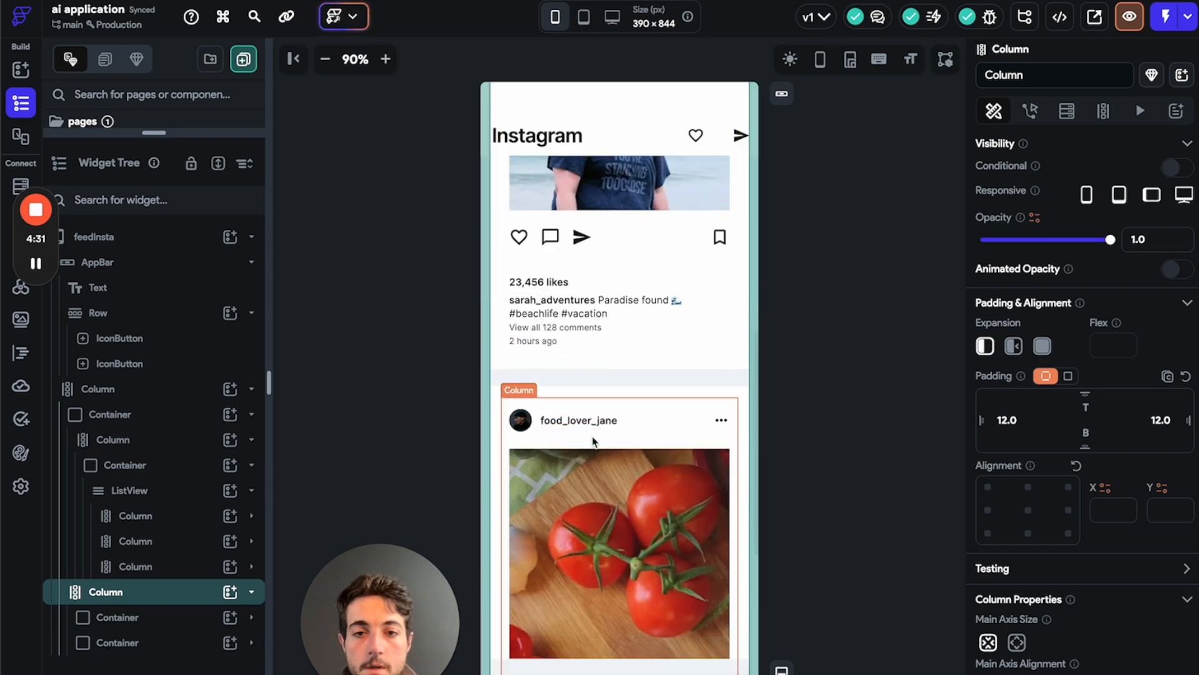
scroll(619, 350, "up", 3)
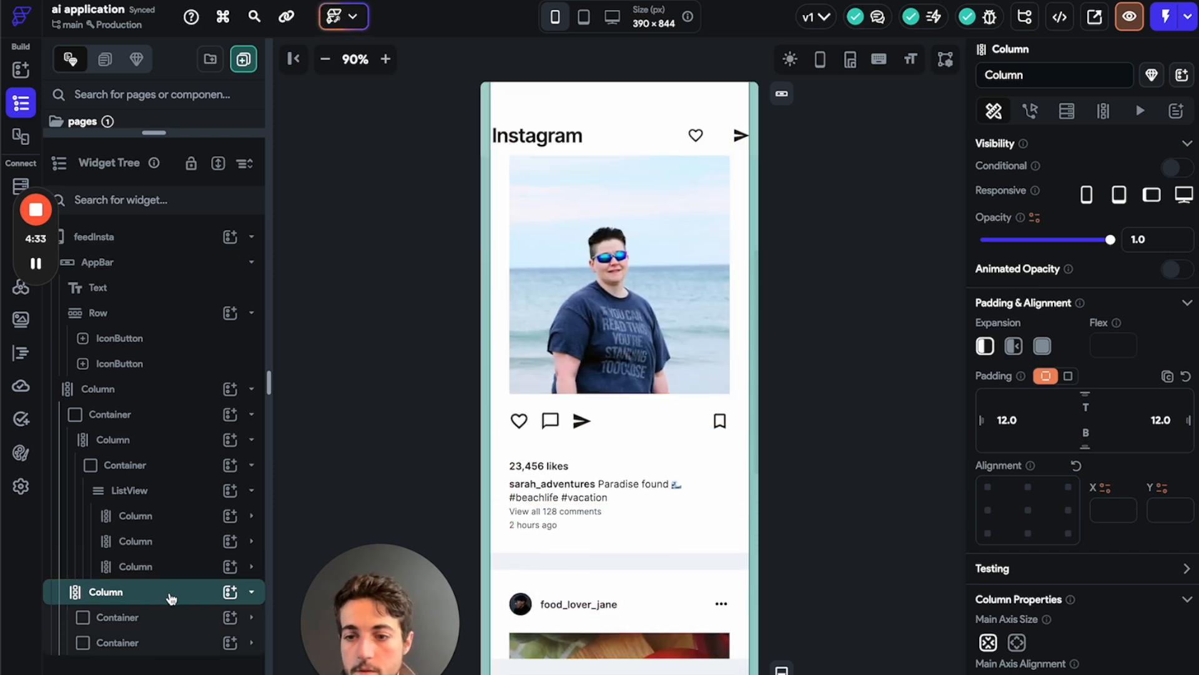
- Examine the first post's Container and compare the layout of both posts across the feed preview
left_click(166, 617)
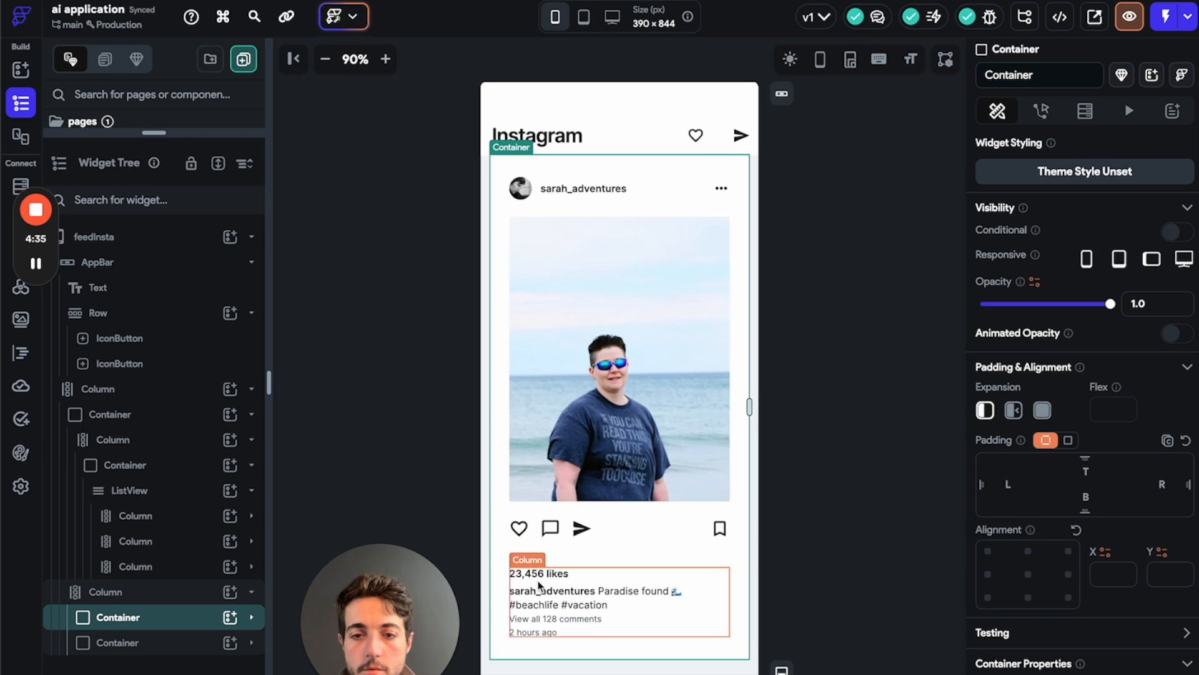
scroll(649, 559, "down", 3)
scroll(649, 559, "up", 3)
scroll(649, 559, "down", 6)
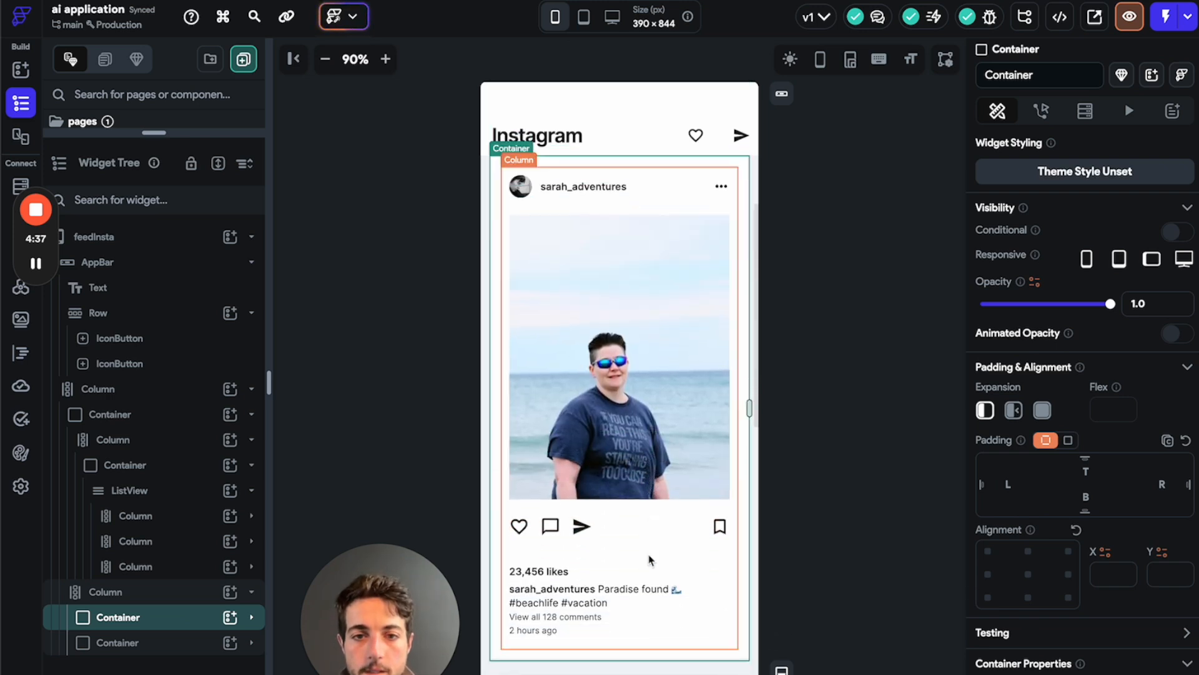
scroll(649, 553, "down", 2)
scroll(635, 421, "up", 2)
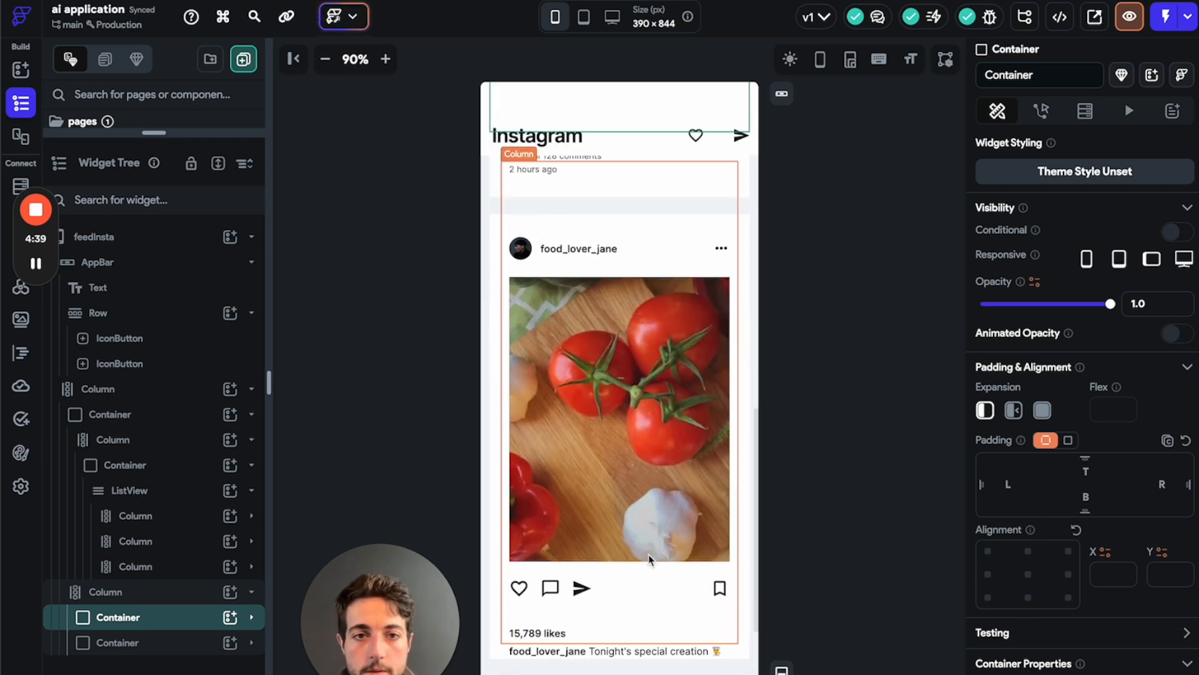
scroll(632, 358, "down", 2)
scroll(632, 357, "up", 4)
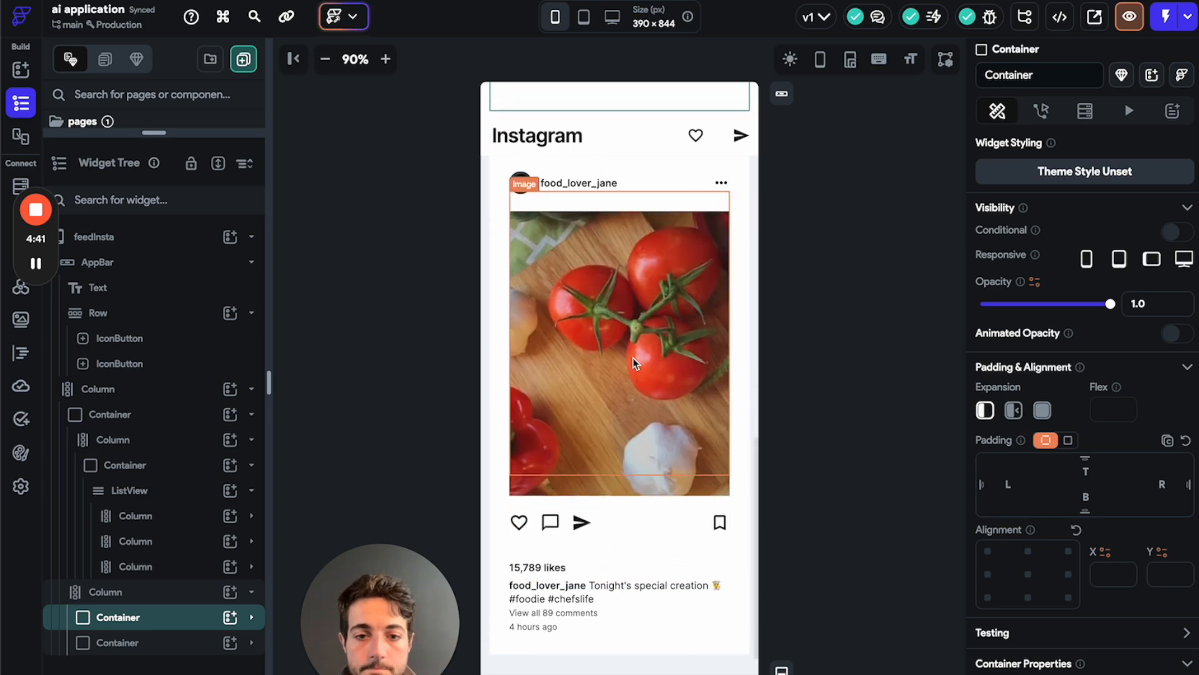
scroll(633, 362, "up", 5)
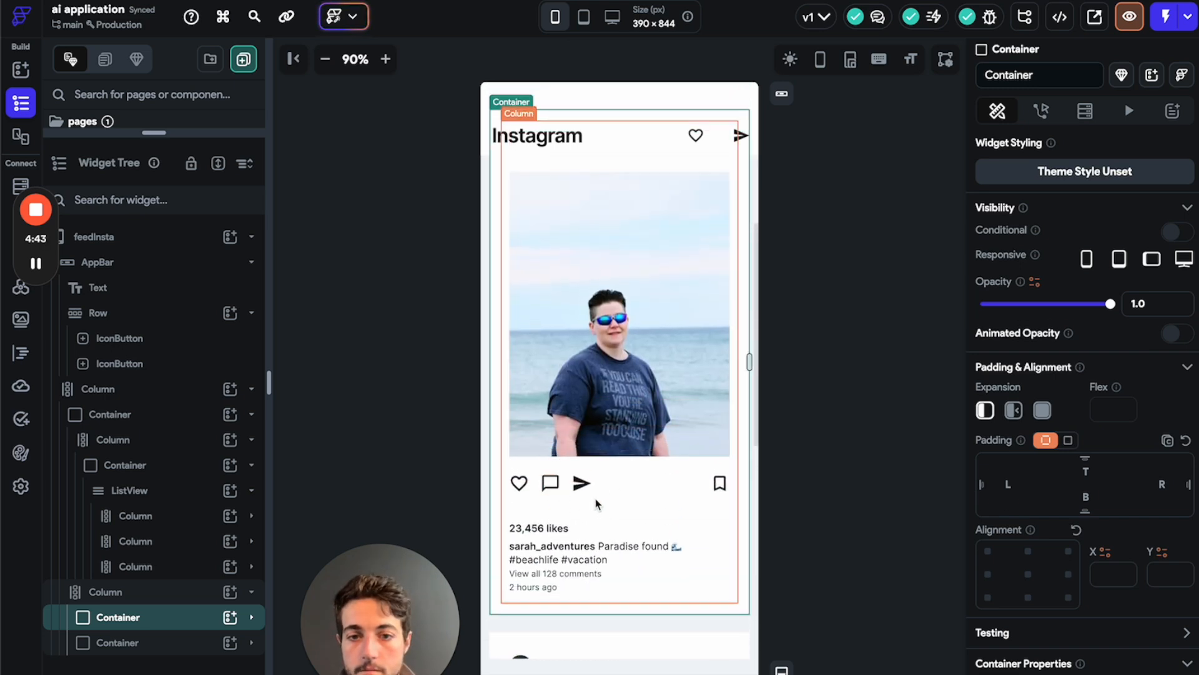
scroll(595, 498, "up", 3)
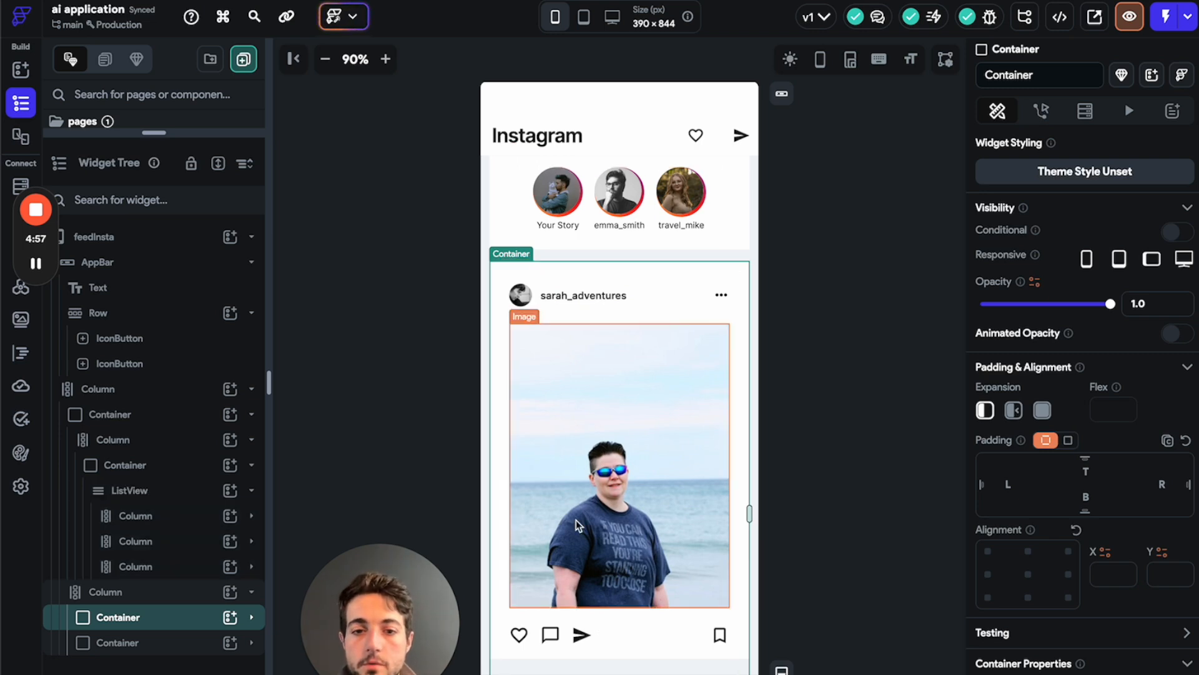
- Review the feedInsta page settings, compare the second post's Container with the first, and review the top of the feed
left_click(766, 347)
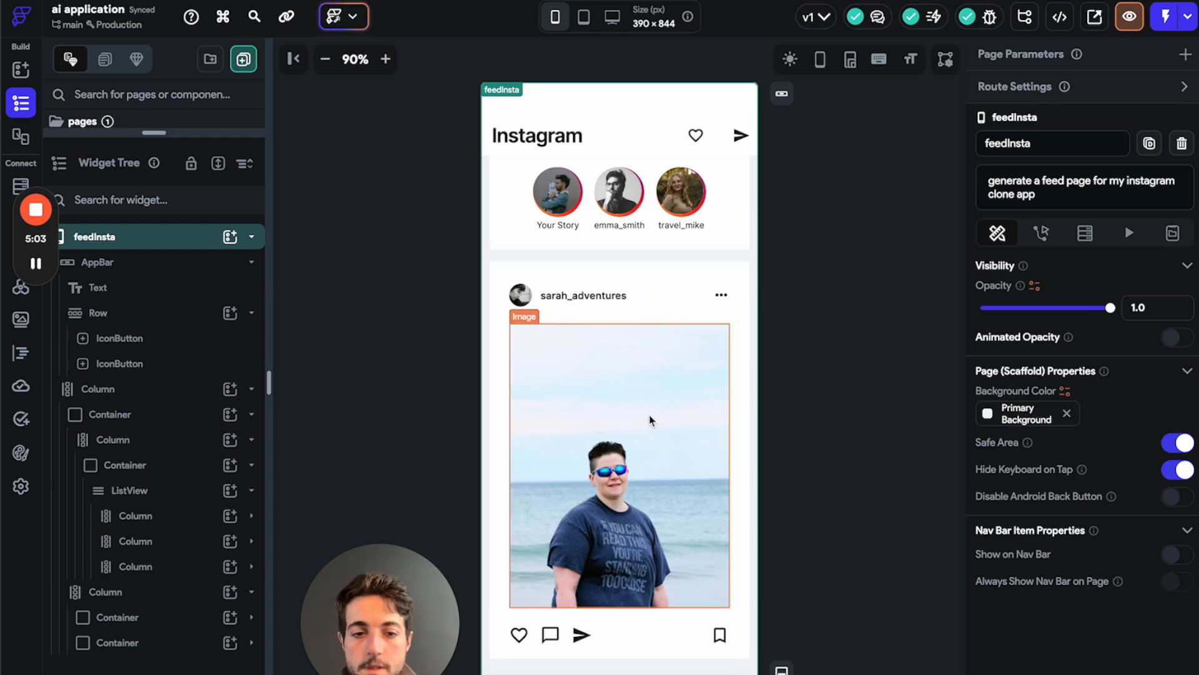
scroll(649, 420, "down", 6)
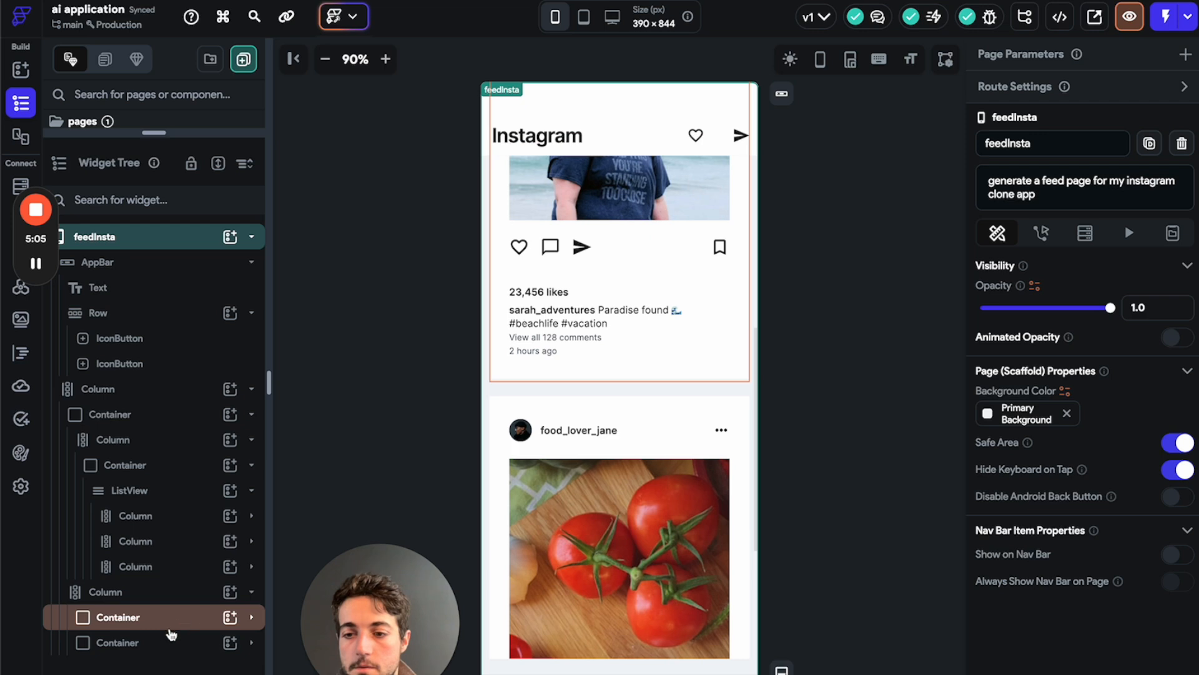
left_click(173, 618)
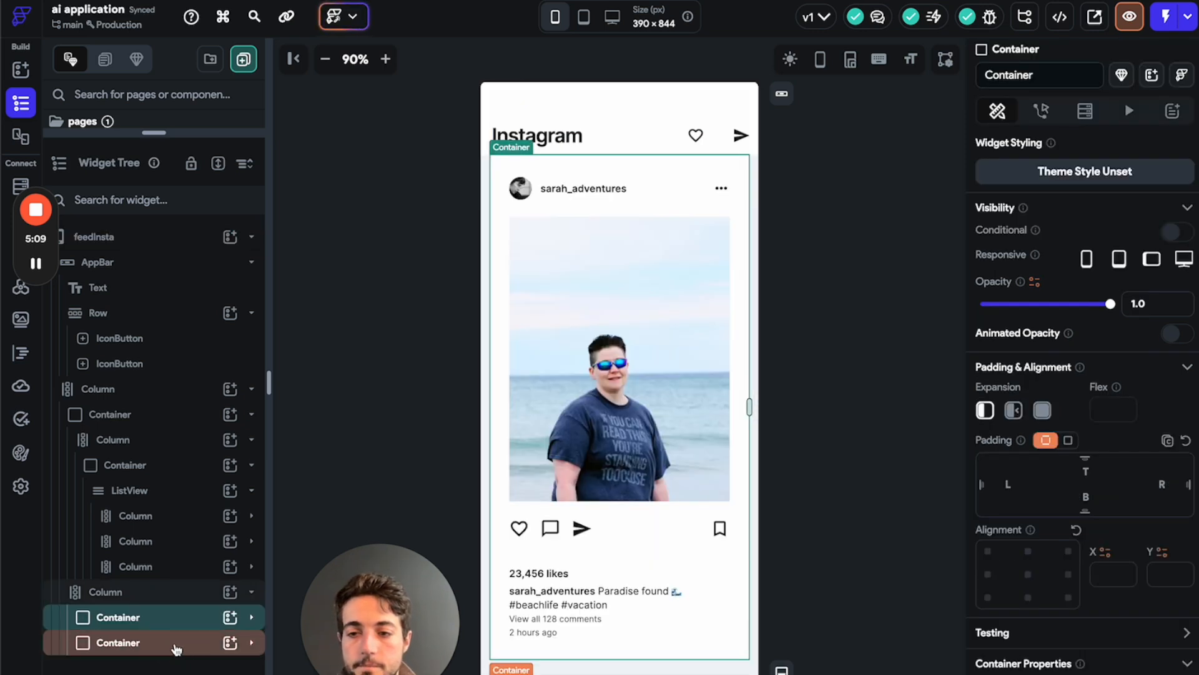
left_click(169, 644)
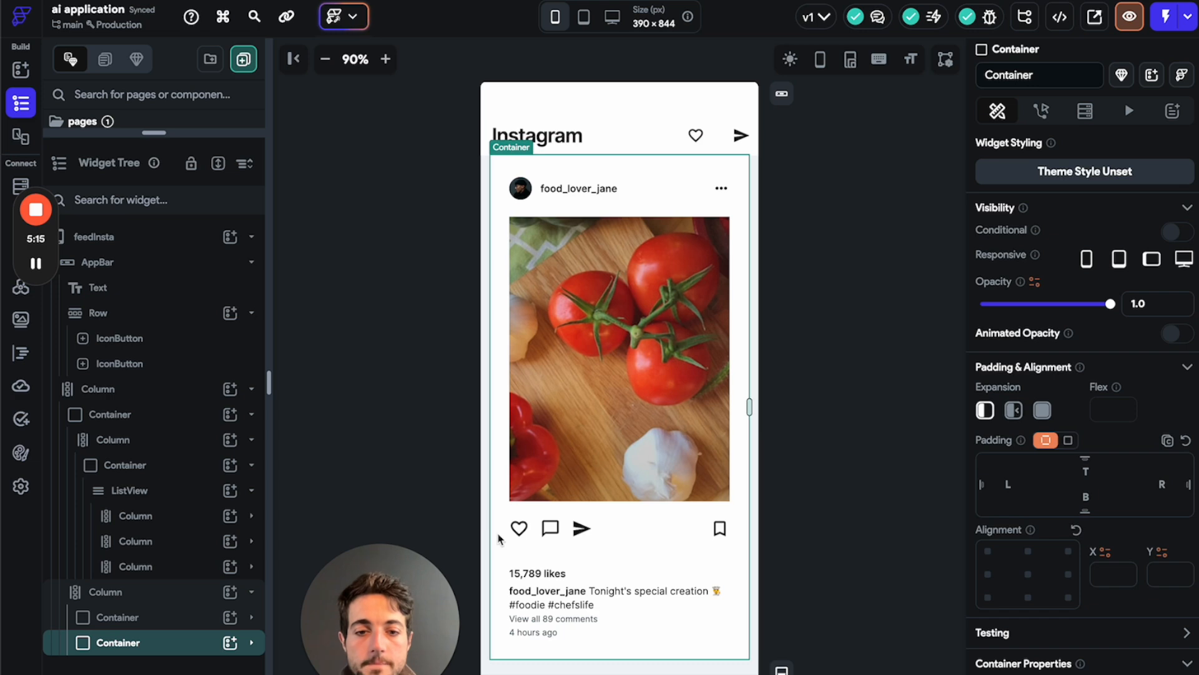
left_click(158, 628)
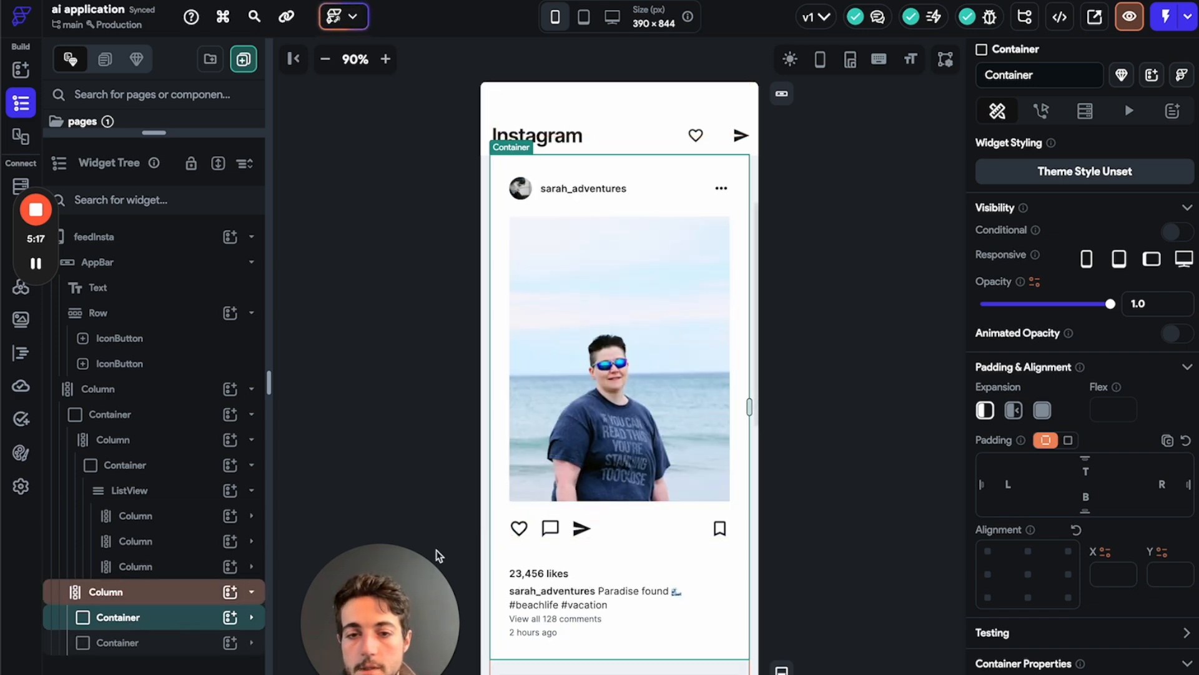
scroll(526, 533, "up", 2)
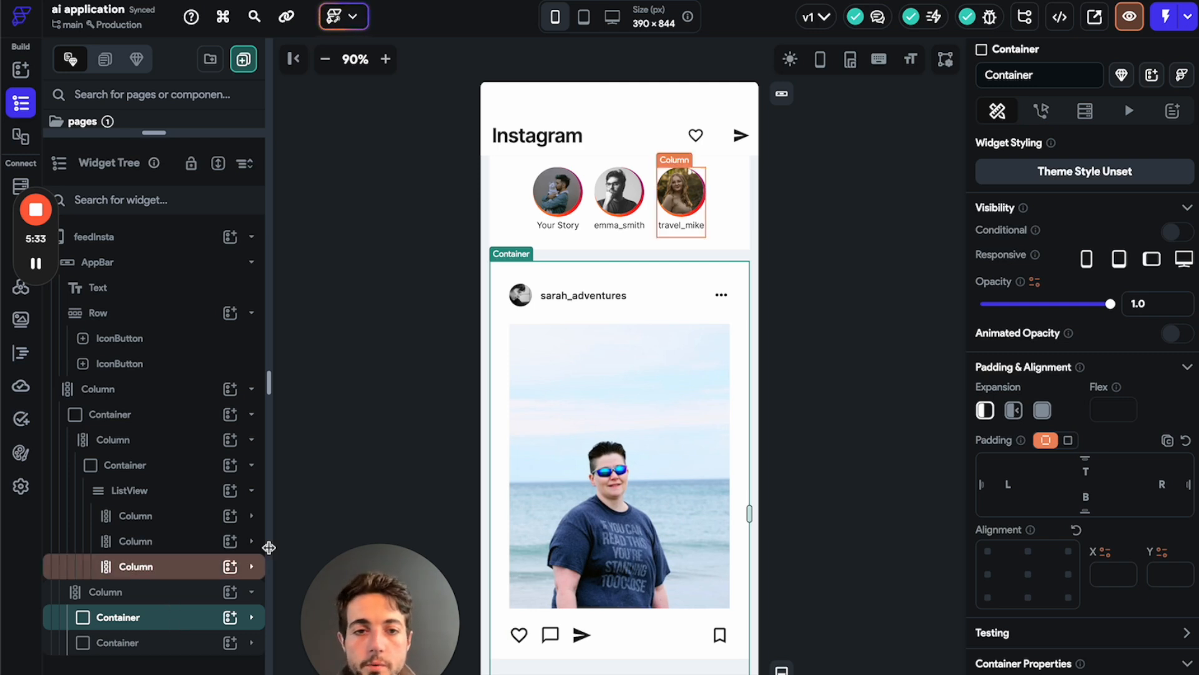
scroll(613, 628, "up", 1)
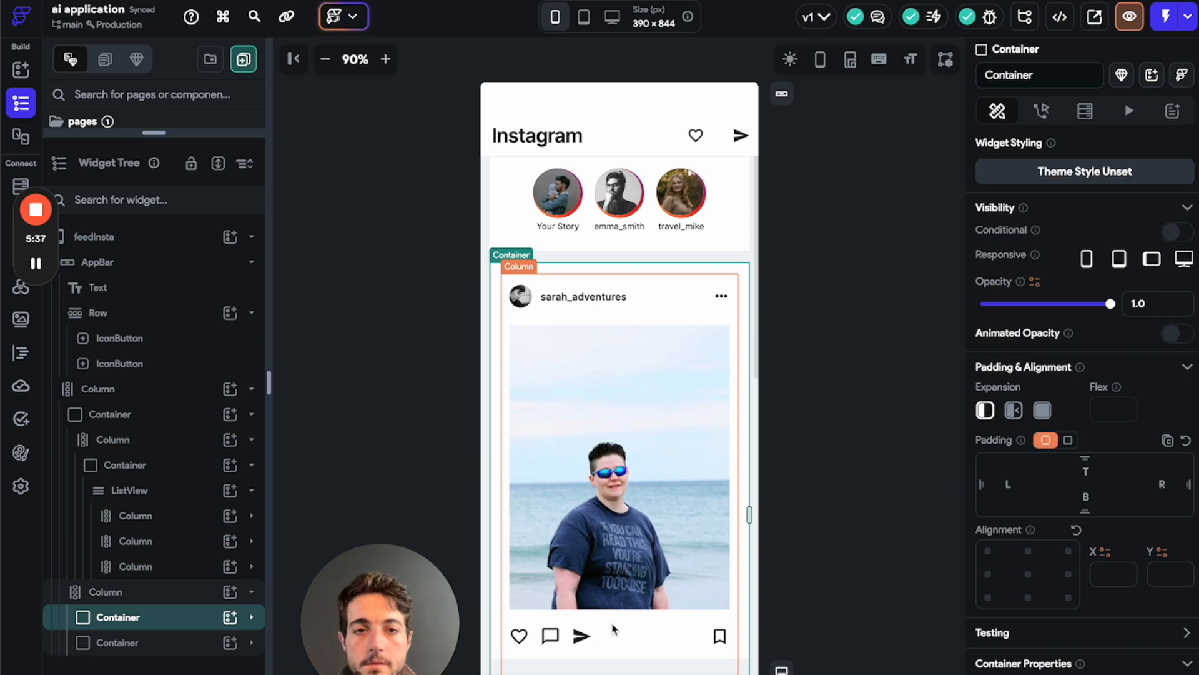
scroll(612, 629, "down", 1)
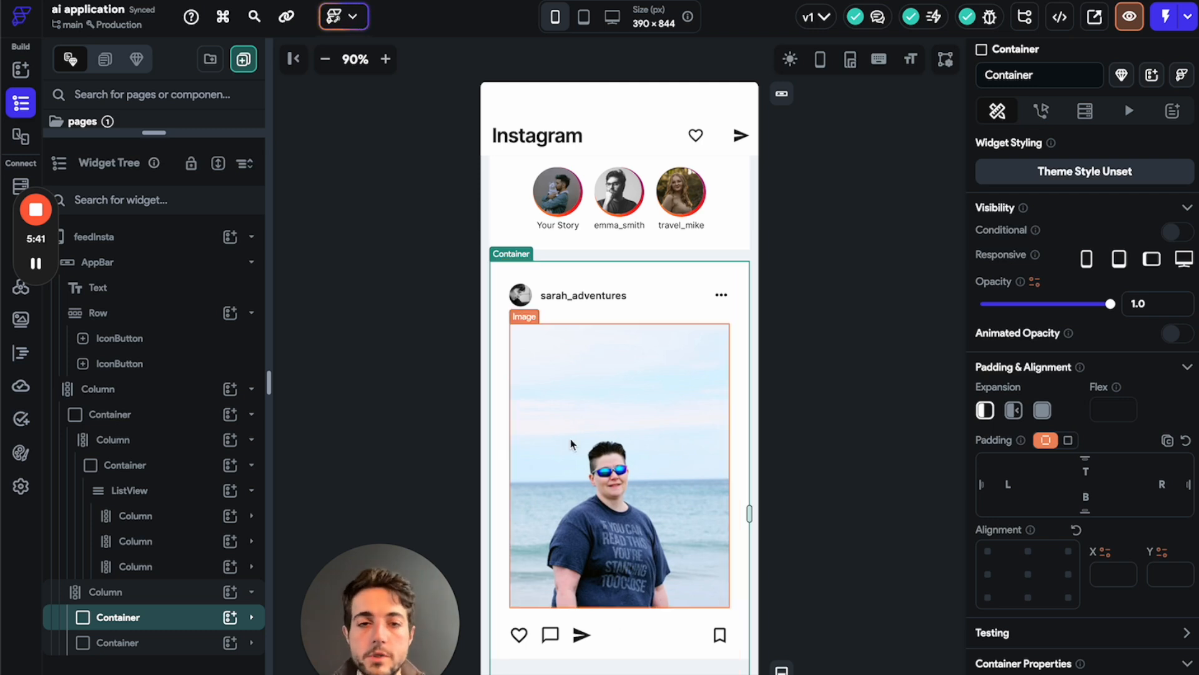
scroll(608, 358, "up", 2)
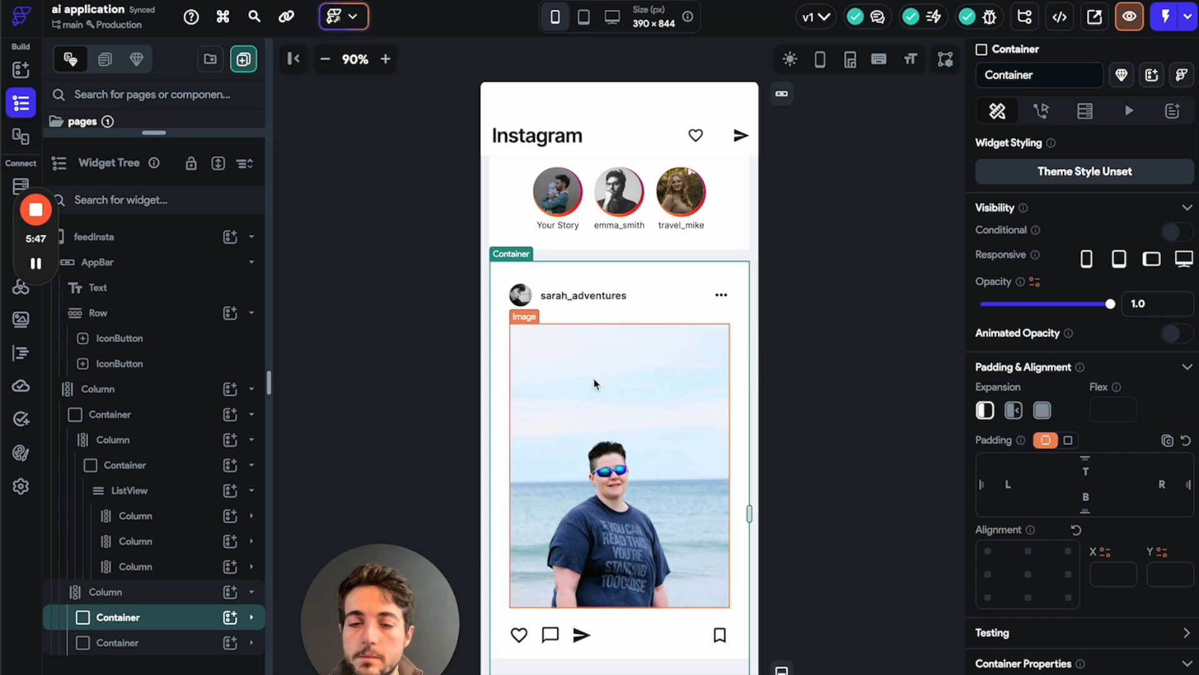
- Enlarge the page list and generate a page with the prompt "generate a page for notifications in instagram clone app"
left_click_drag(153, 133, 153, 319)
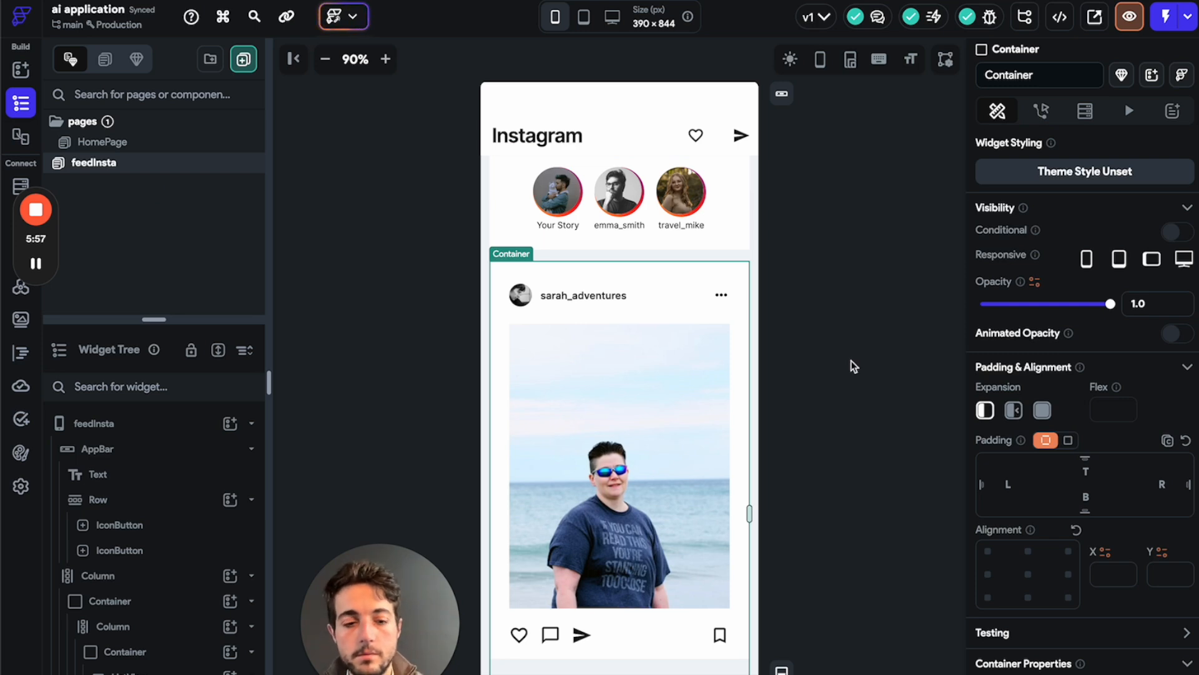
key("super+k")
left_click(832, 182)
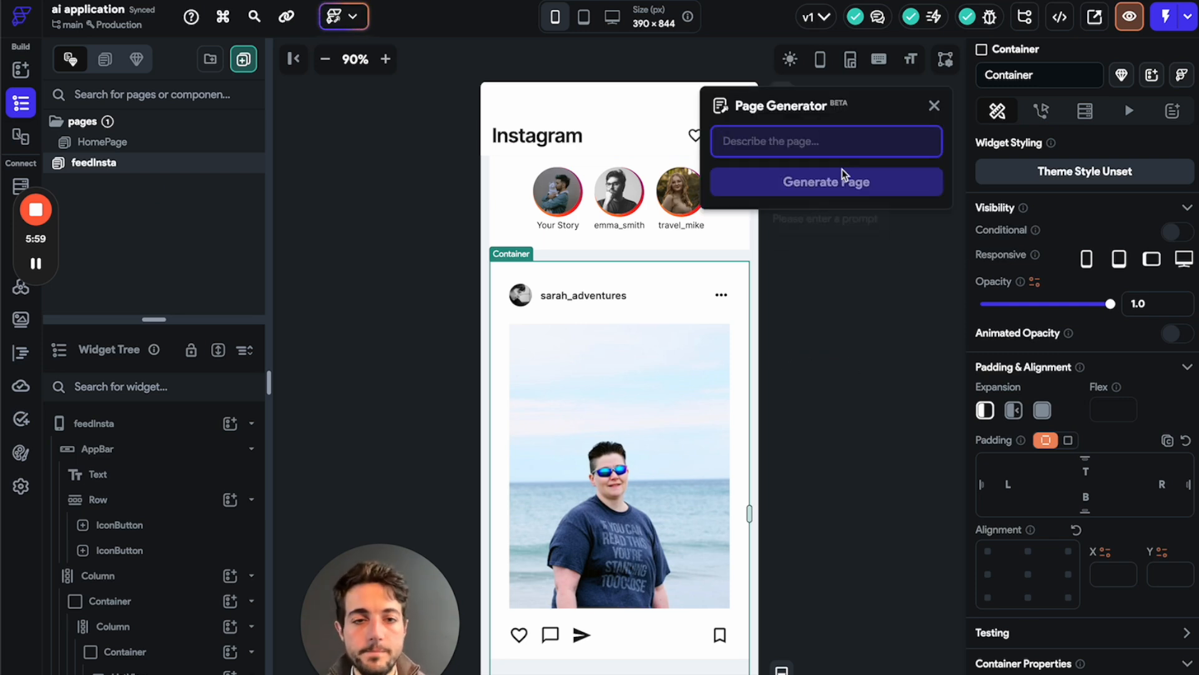
type("ge")
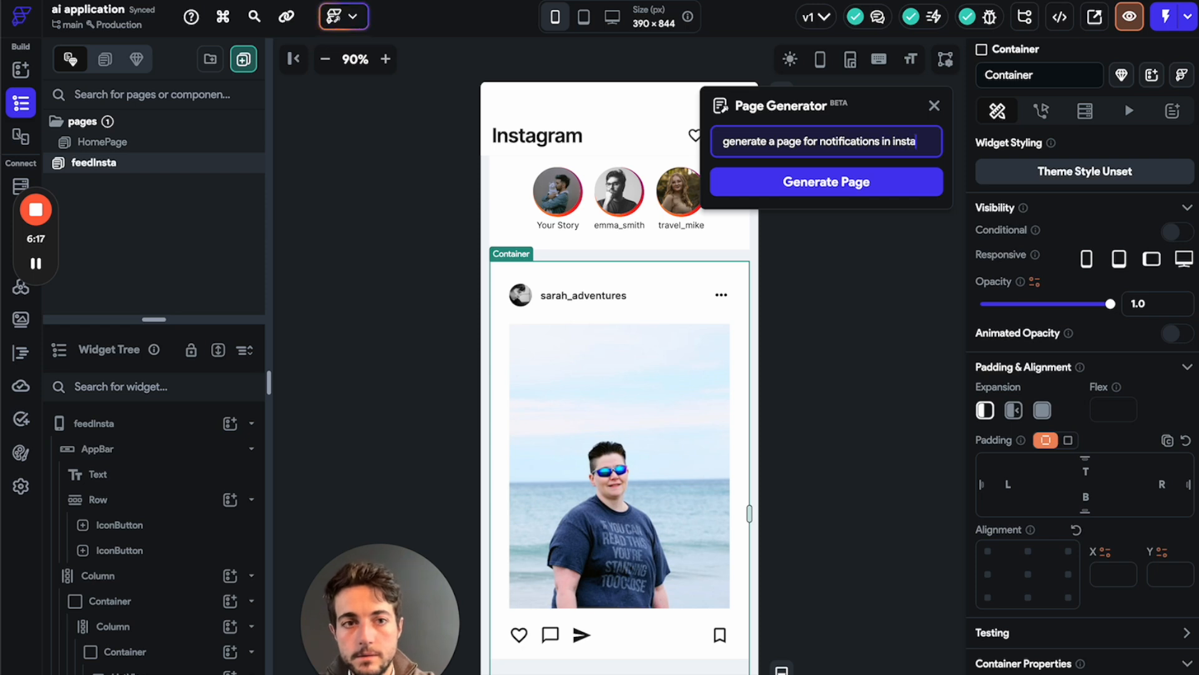
type("gram clone app")
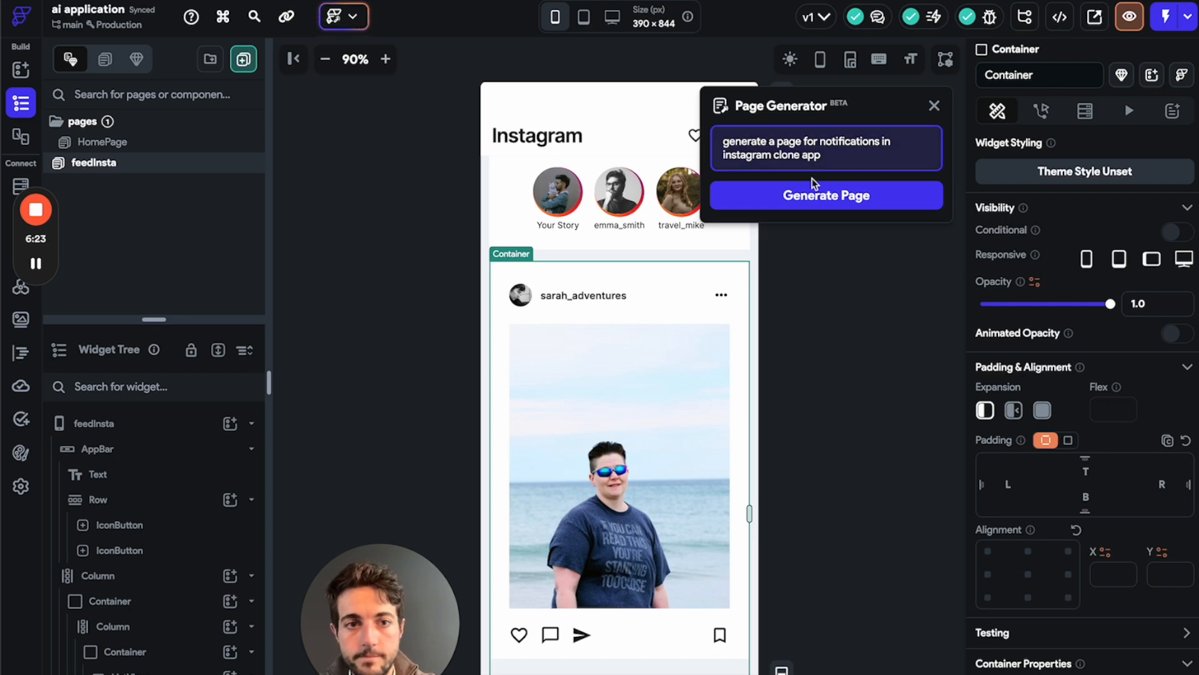
left_click(813, 187)
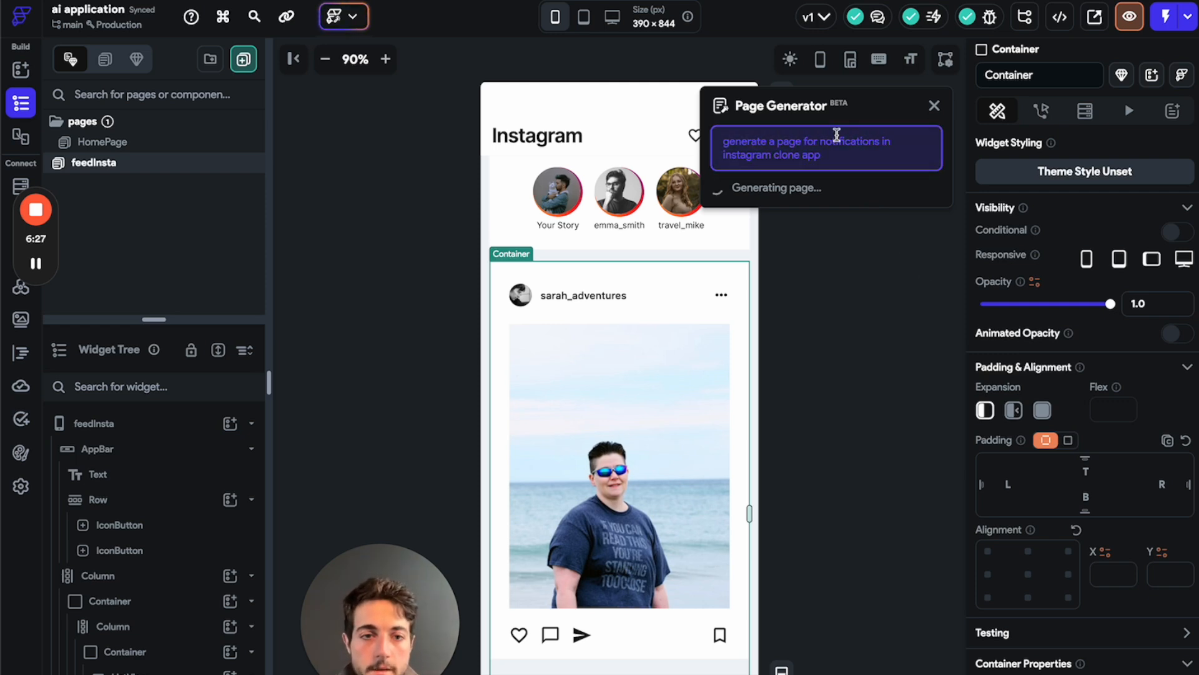
left_click(882, 222)
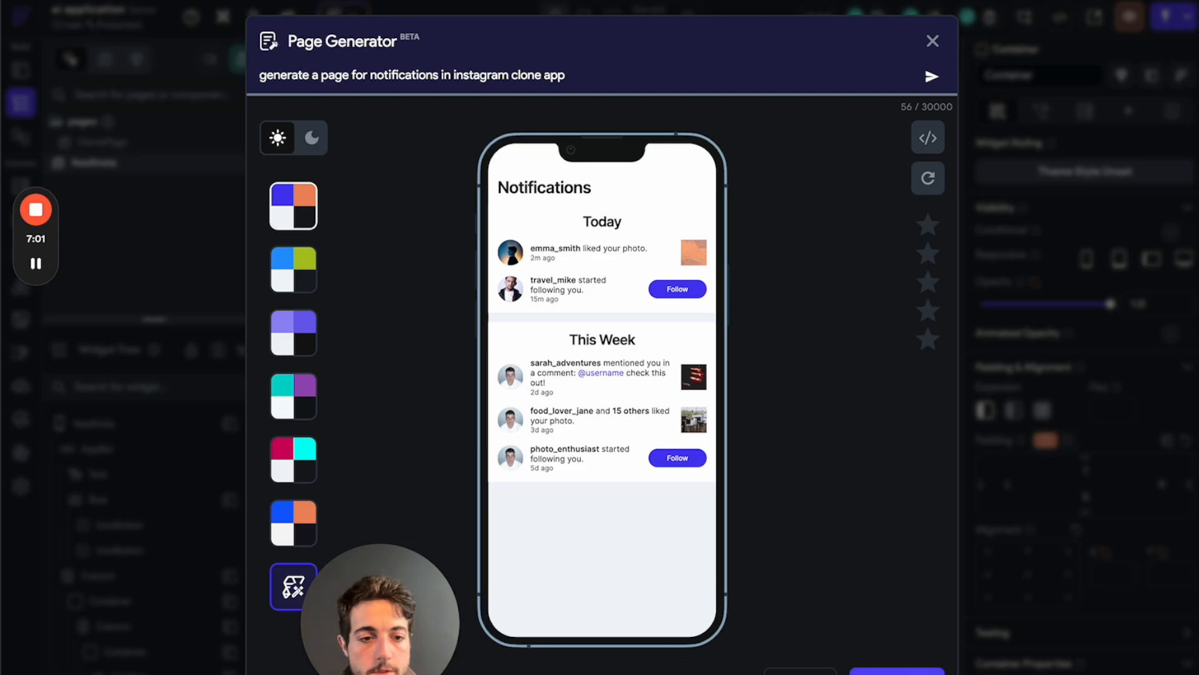
- Create the generated page under the name notificationsInsta and rate it four stars
left_click(897, 671)
type("notificationsInsta")
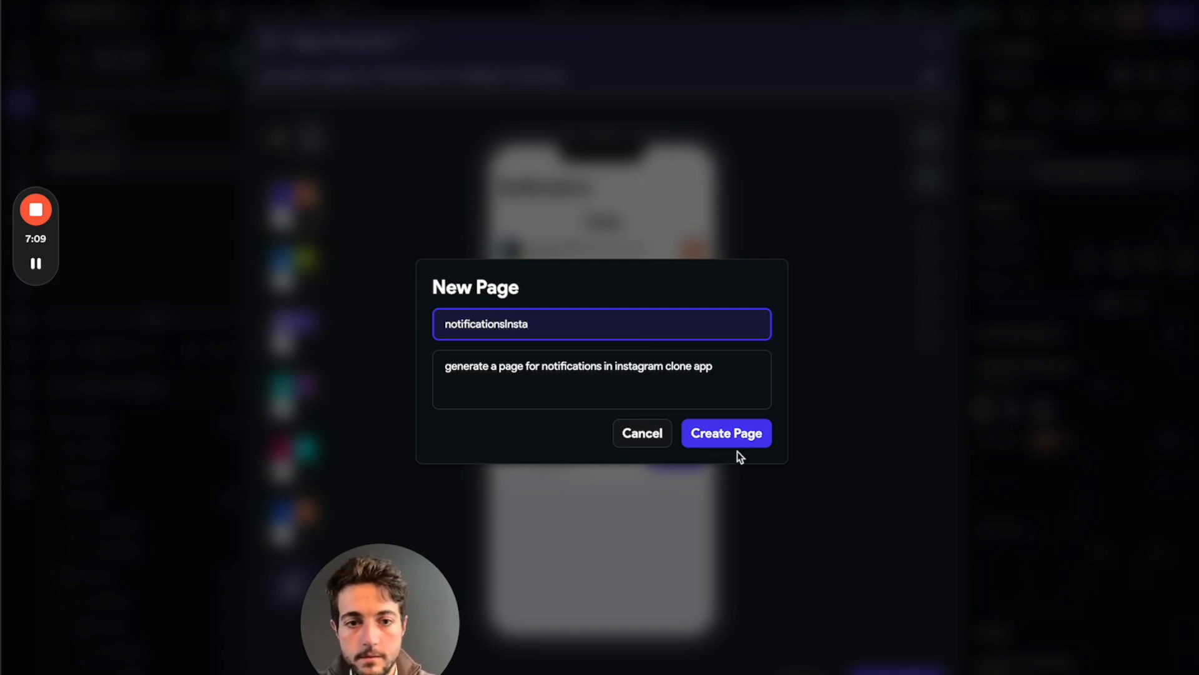
left_click(732, 438)
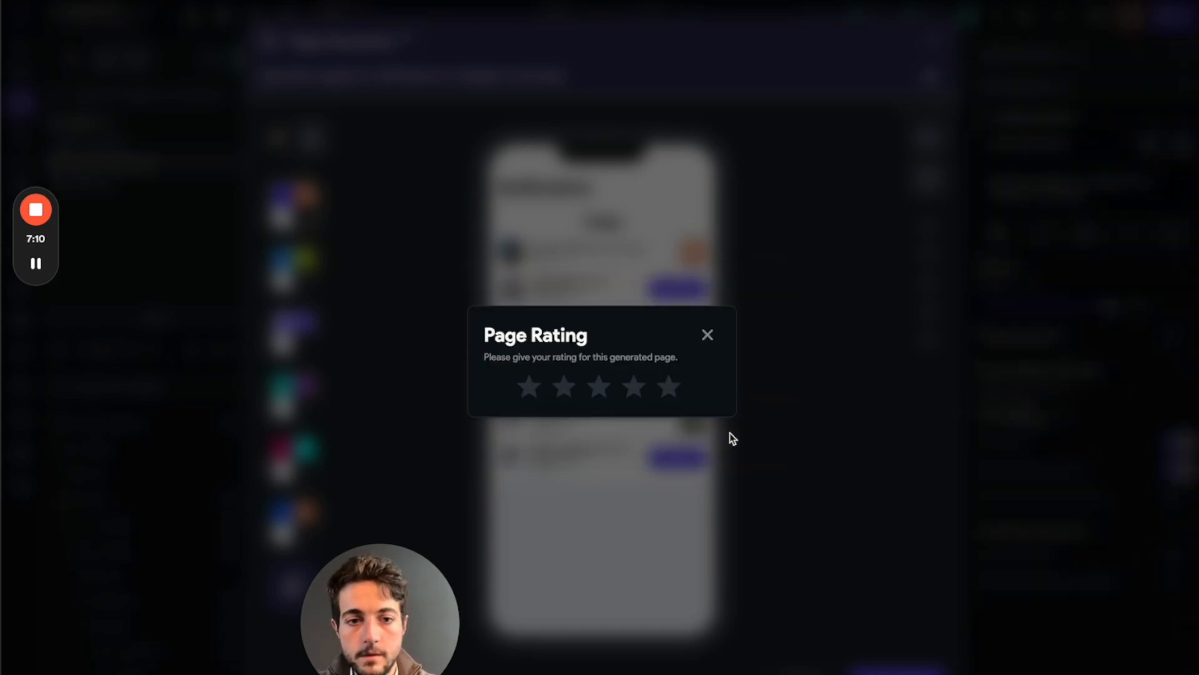
left_click(633, 391)
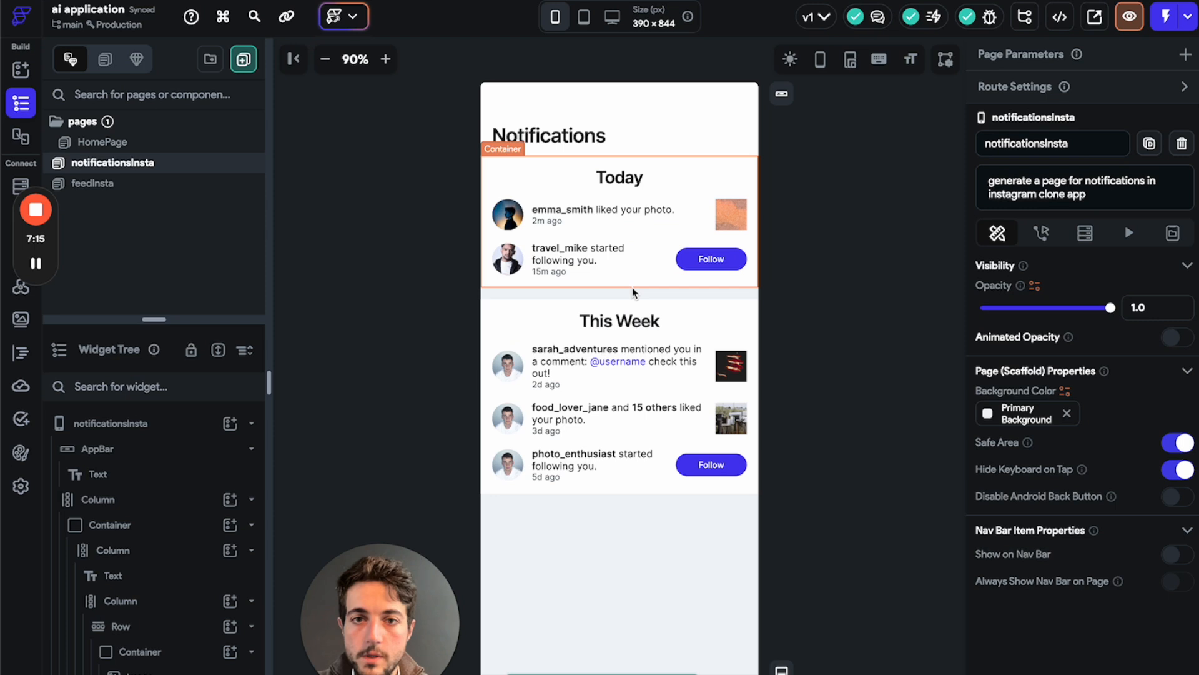
- Examine the Notifications title Text, its AppBar, the main Column and the Today section's Container
left_click(597, 136)
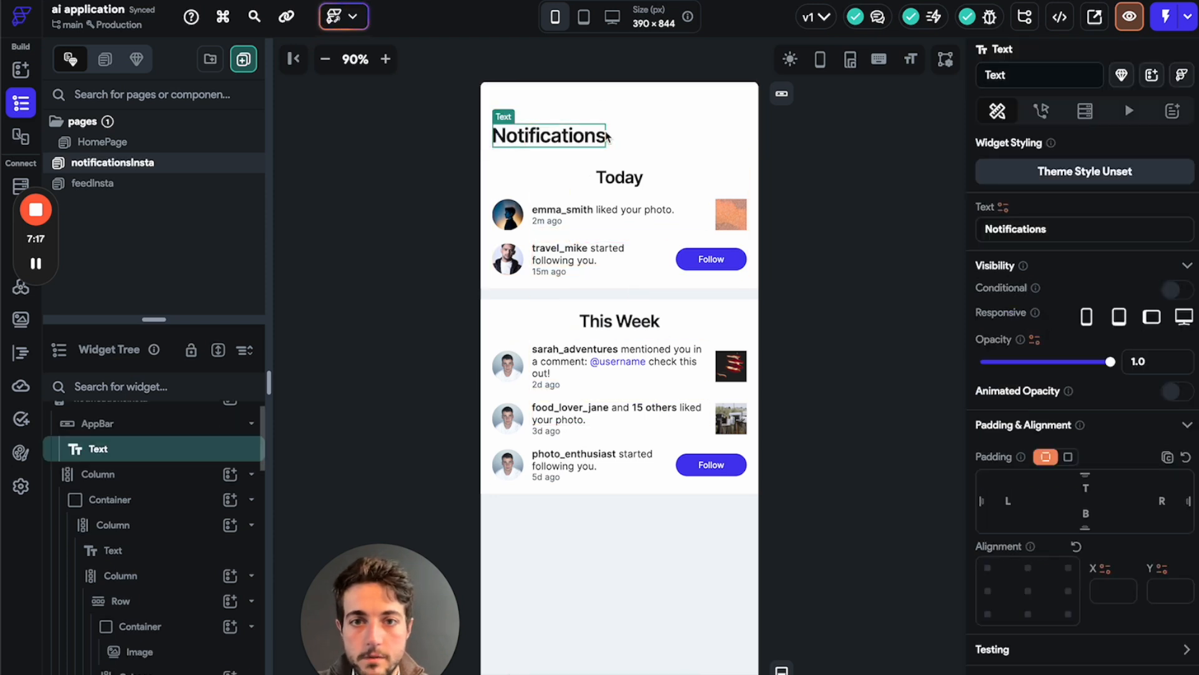
left_click(671, 133)
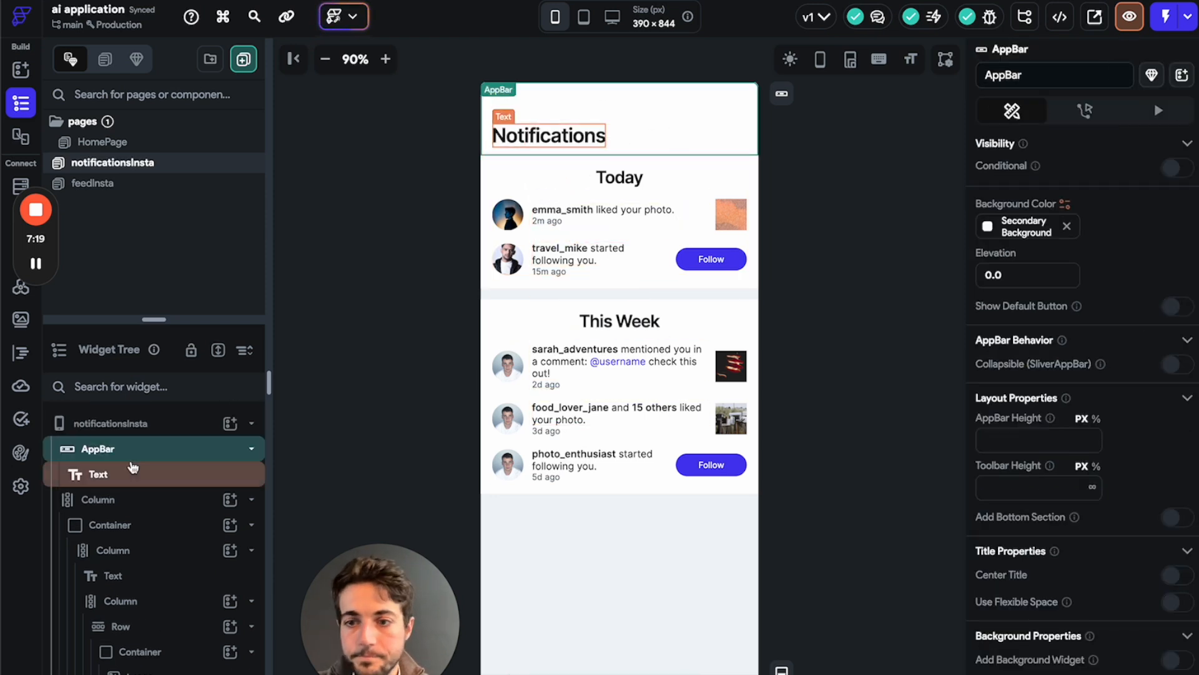
left_click(156, 494)
left_click(188, 530)
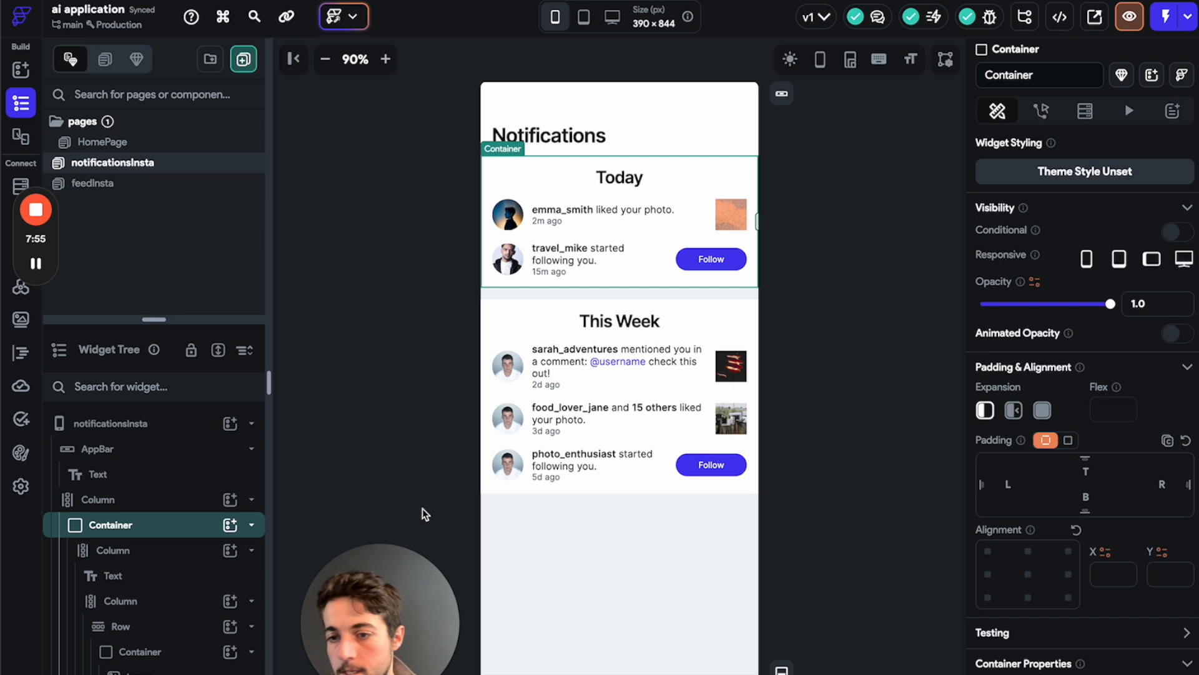
- Collapse the Today and This Week Containers in the widget tree
left_click(251, 525)
left_click(252, 526)
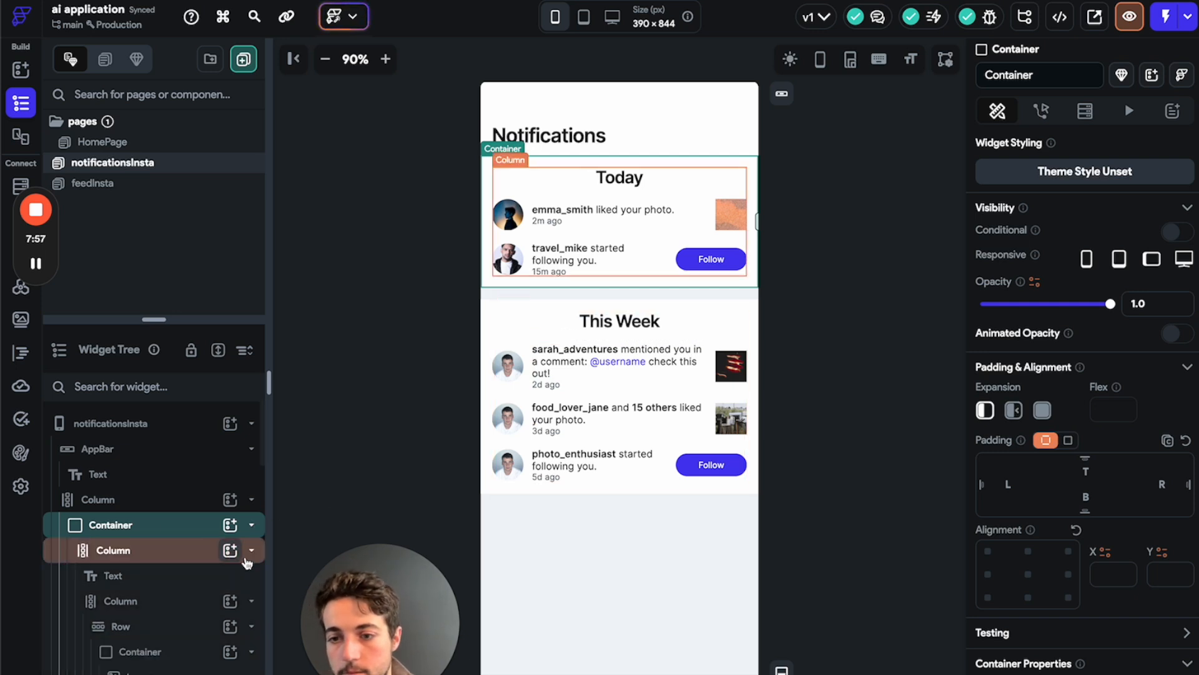
left_click(253, 527)
left_click(253, 551)
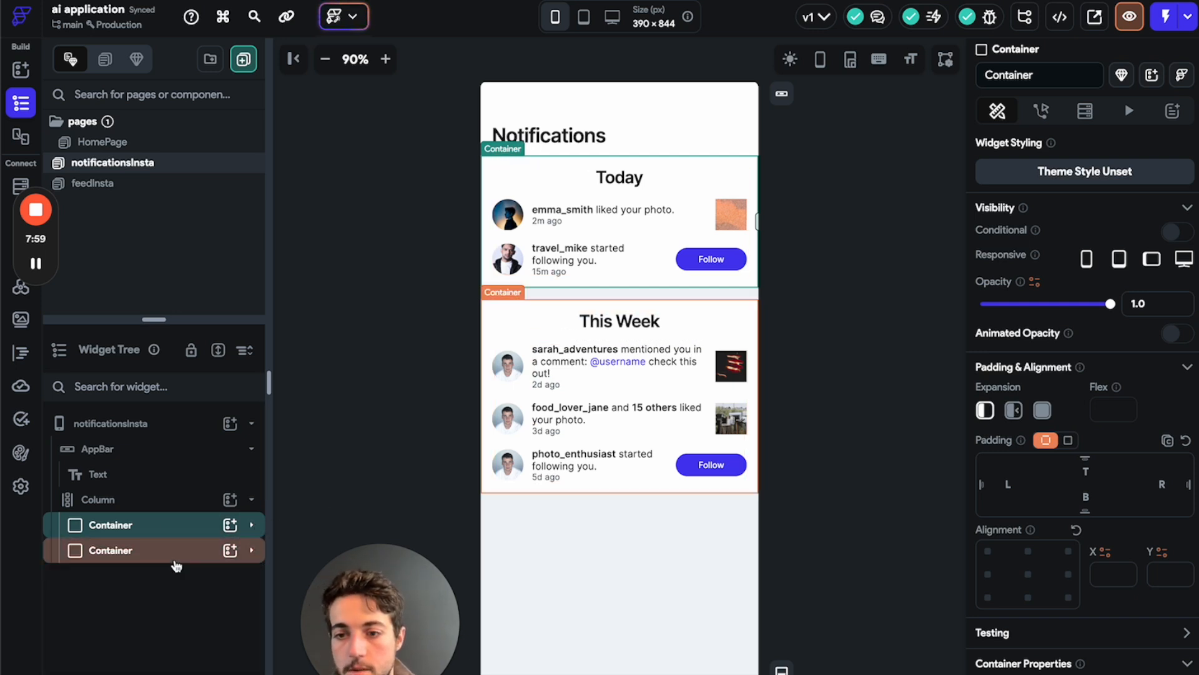
- Expand the This Week section's Container and examine the widgets nested inside it
left_click(183, 553)
left_click(251, 550)
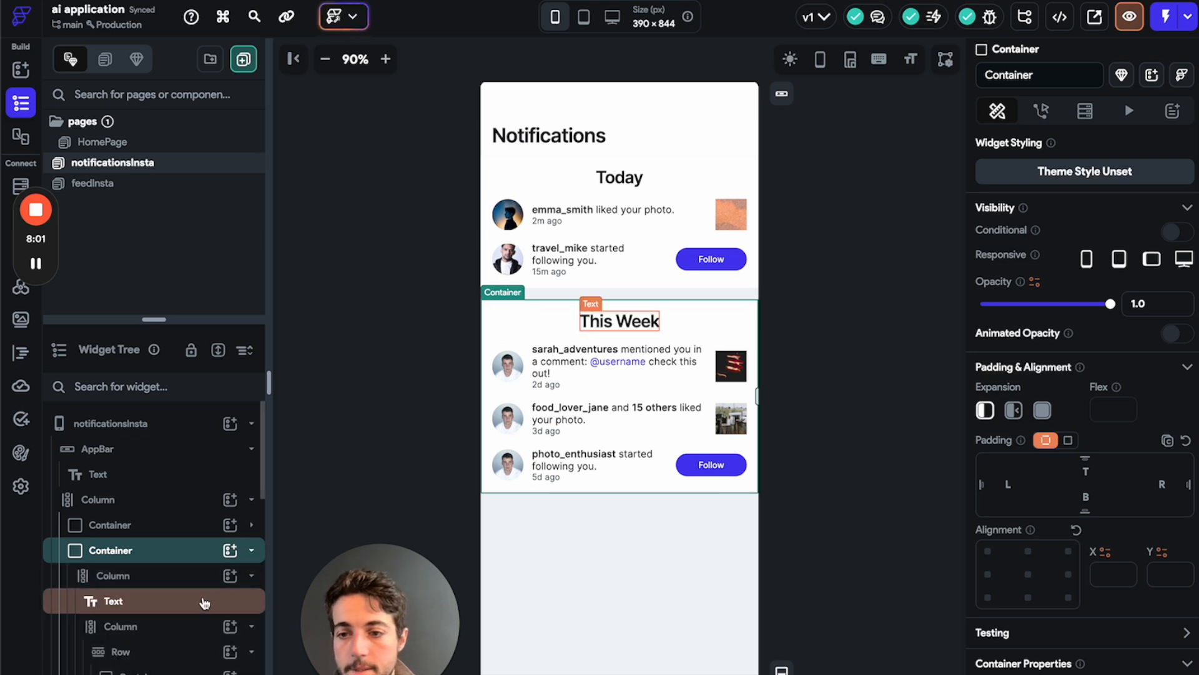
scroll(206, 603, "down", 5)
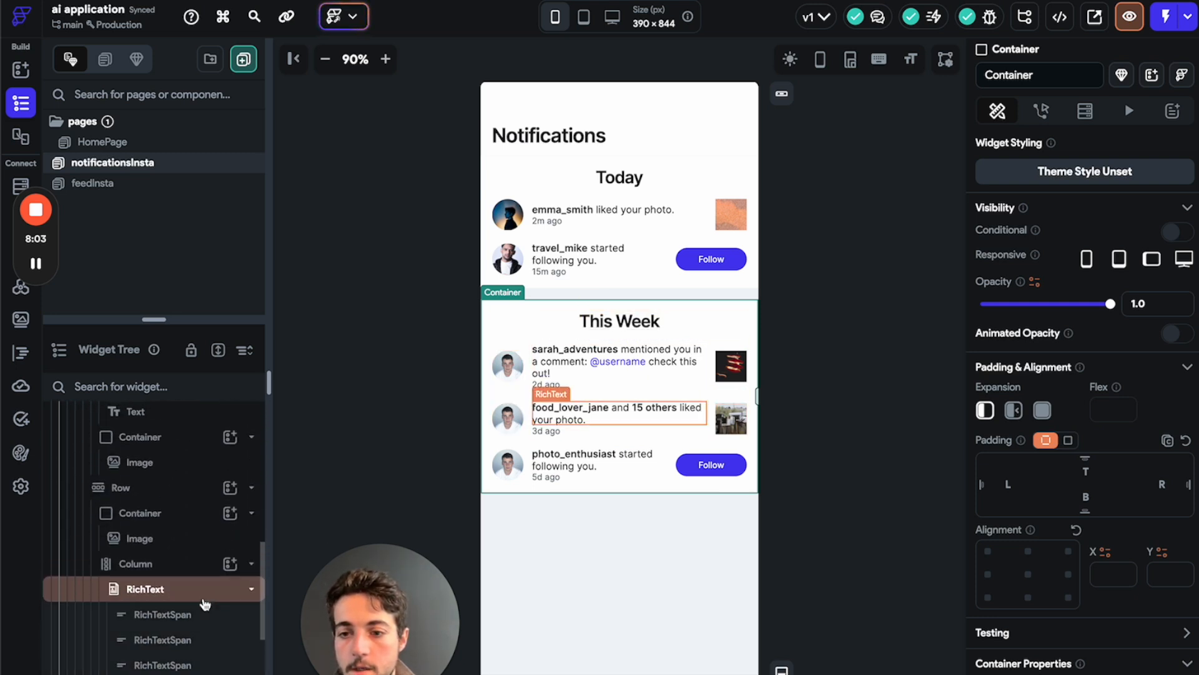
scroll(206, 603, "up", 4)
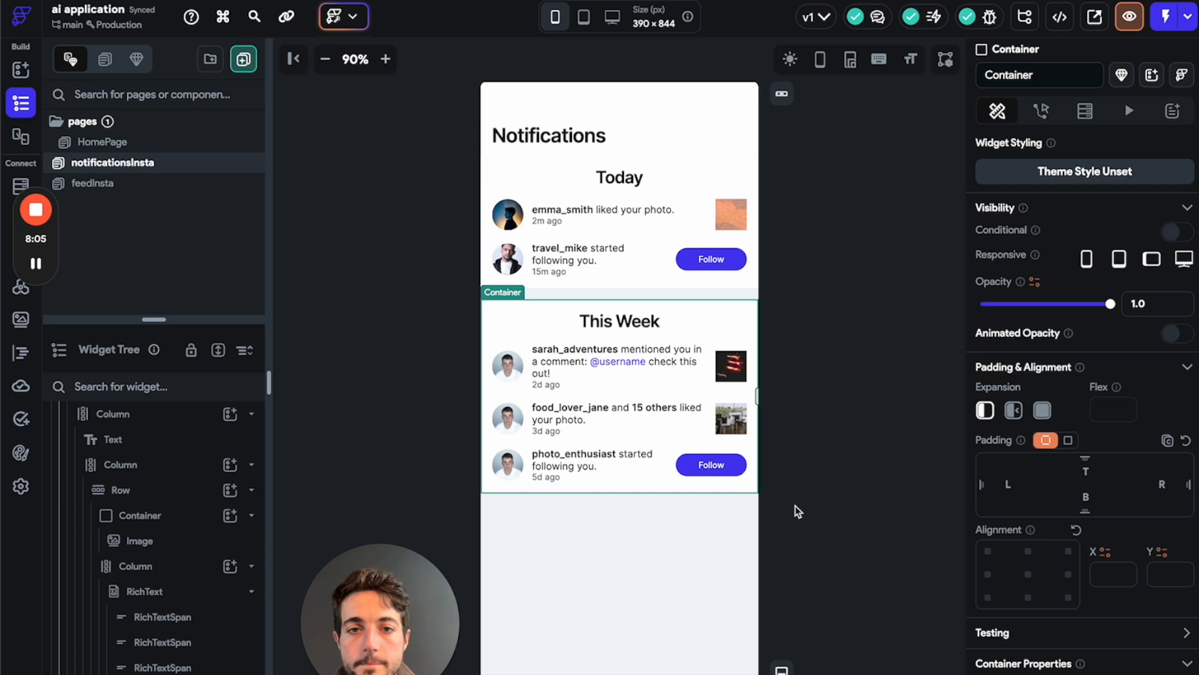
scroll(224, 556, "up", 3)
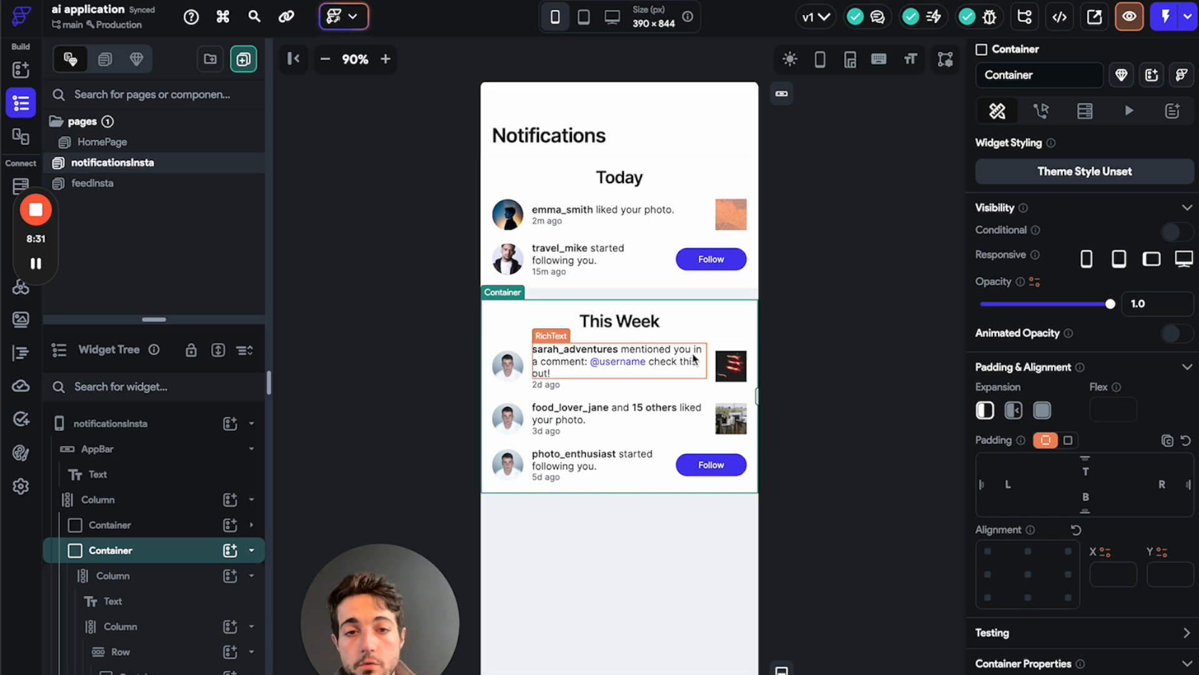
- Locate the first notification Row under This Week and collapse its profile-picture Container in the widget tree
left_click(730, 391)
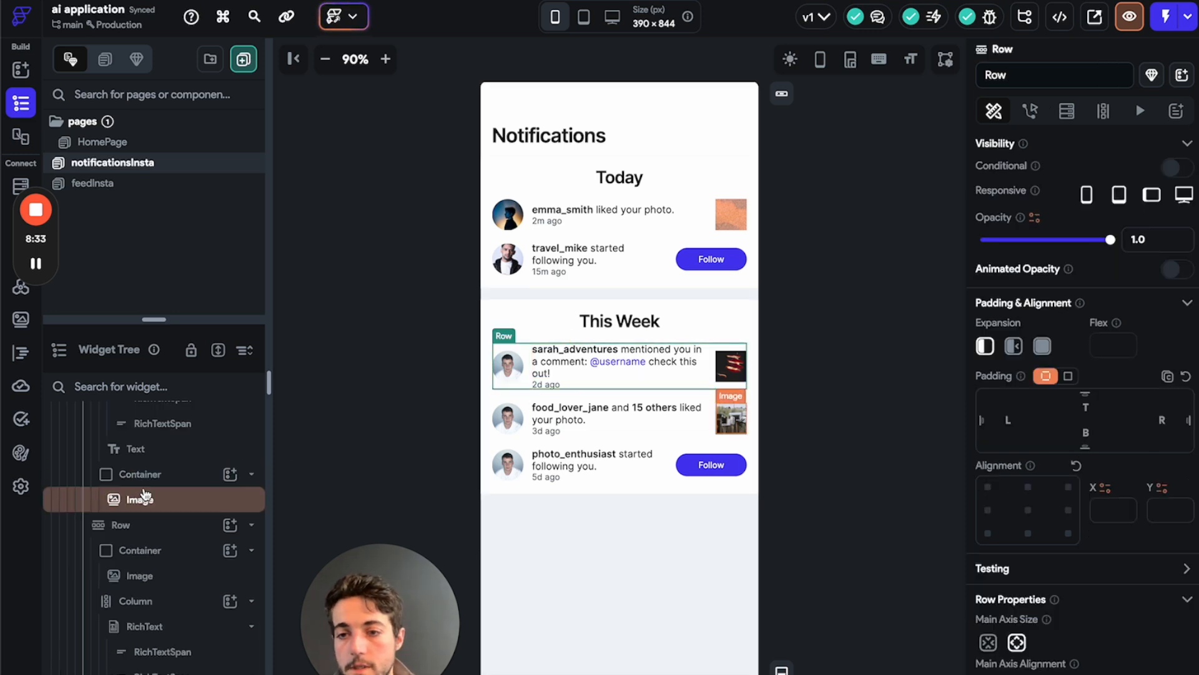
scroll(144, 497, "up", 6)
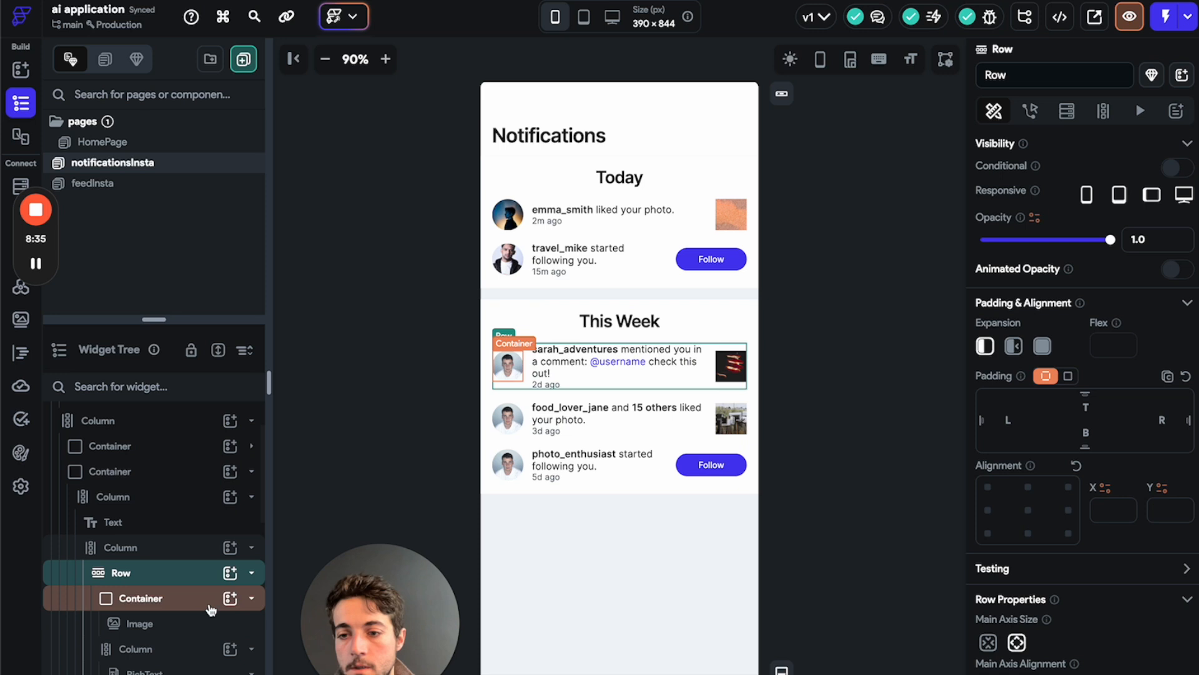
left_click(251, 598)
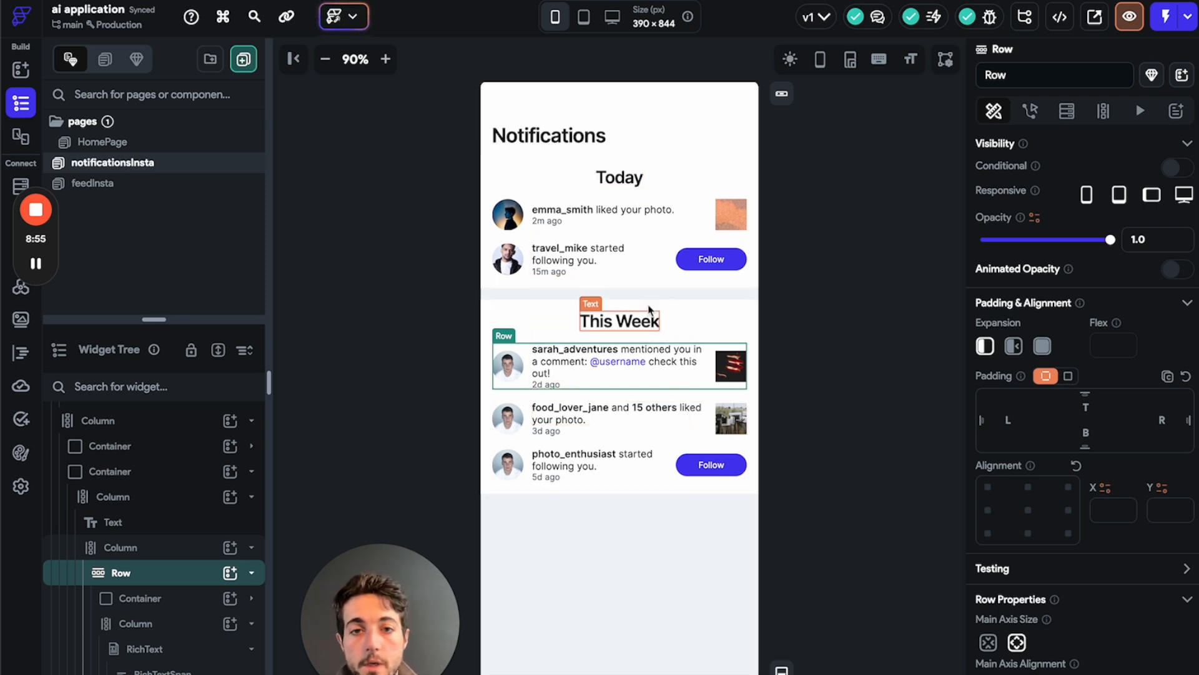
- Try deleting the This Week section's Container, and undo the deletion
left_click(696, 312)
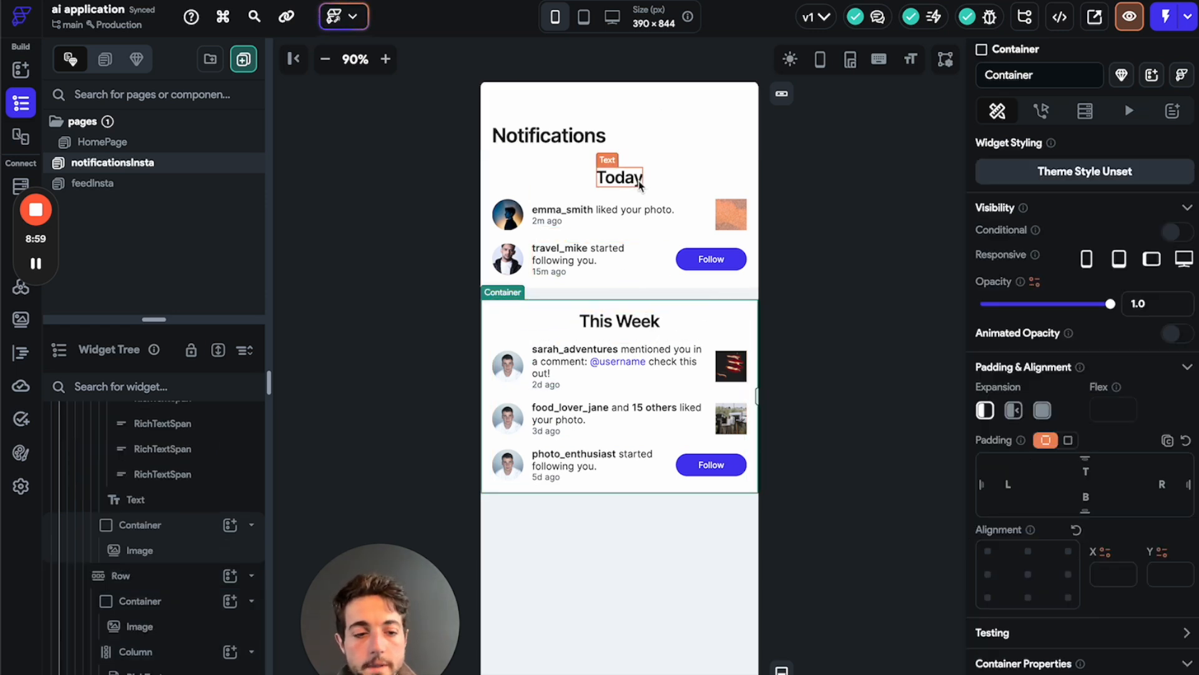
key("Delete")
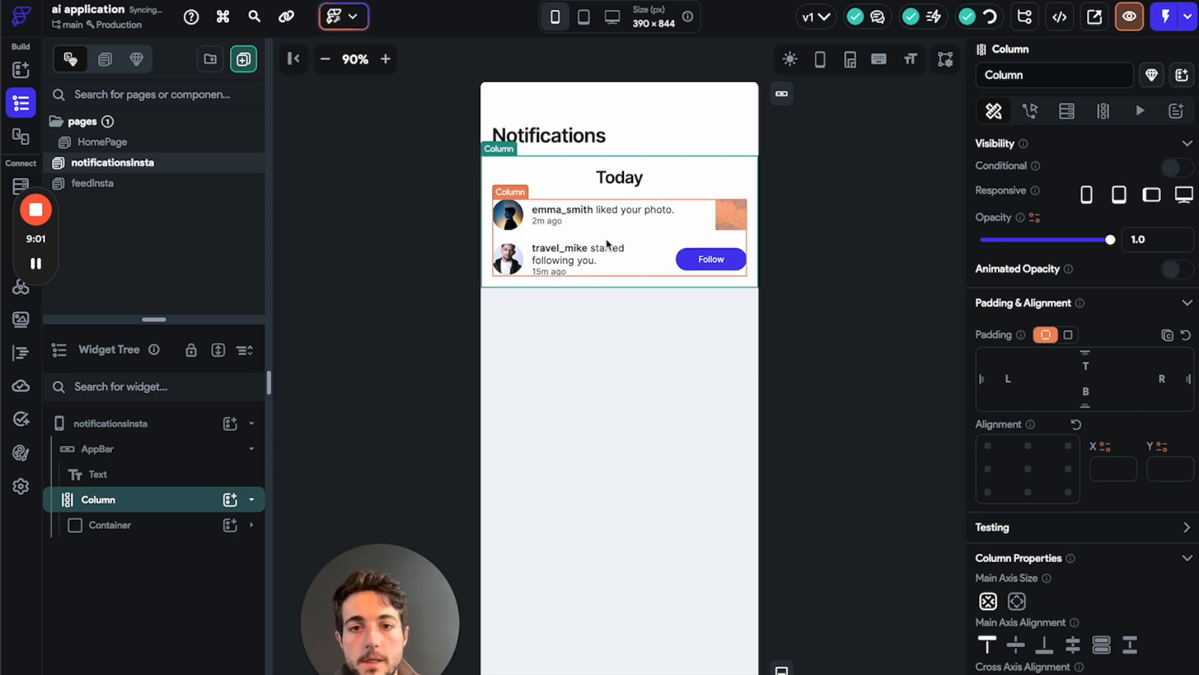
key("ctrl+z")
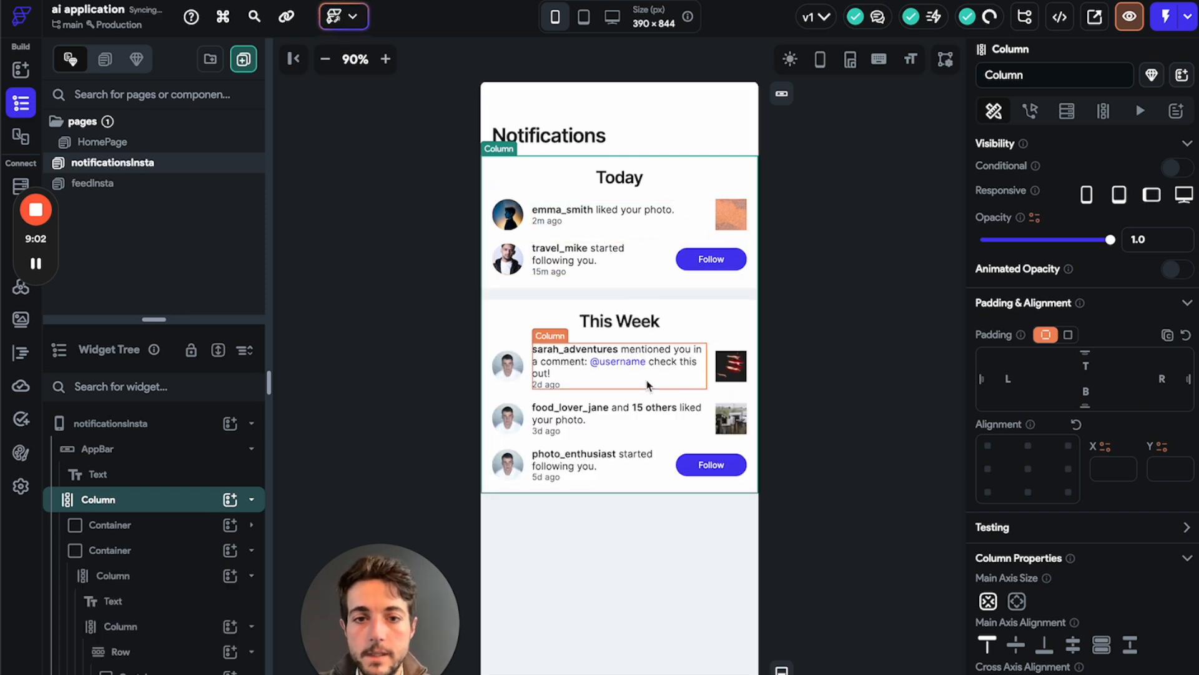
- Delete the entire This Week section's Container from the notifications page
left_click(742, 353)
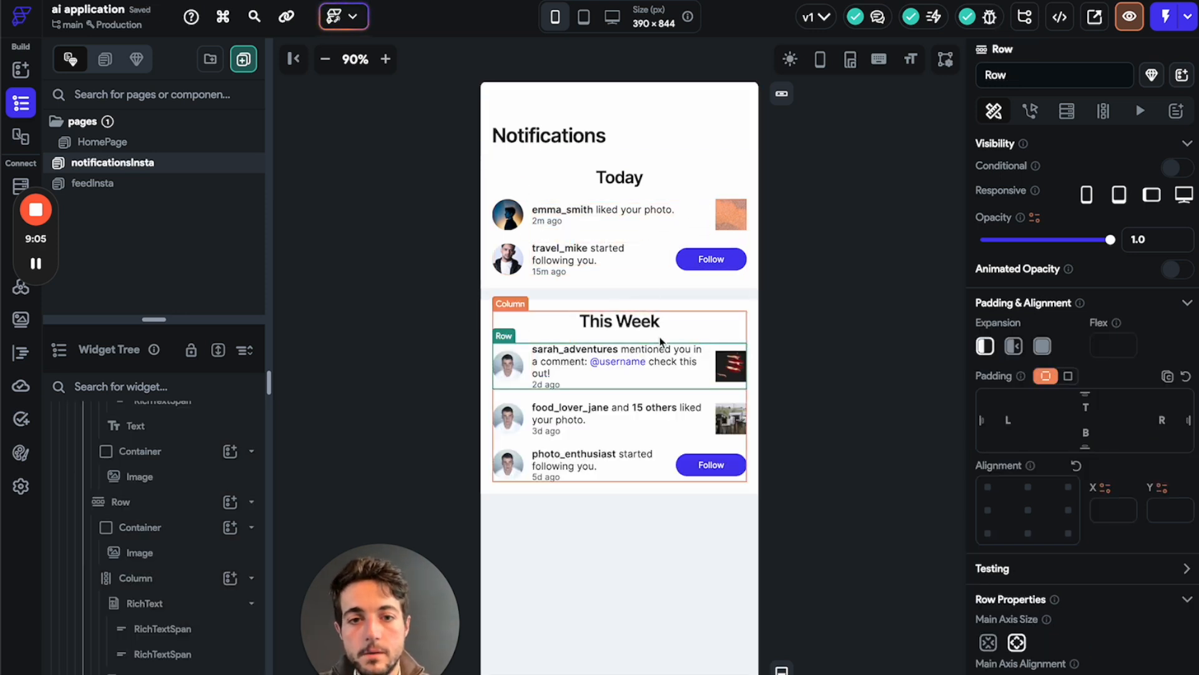
left_click(679, 310)
key("Delete")
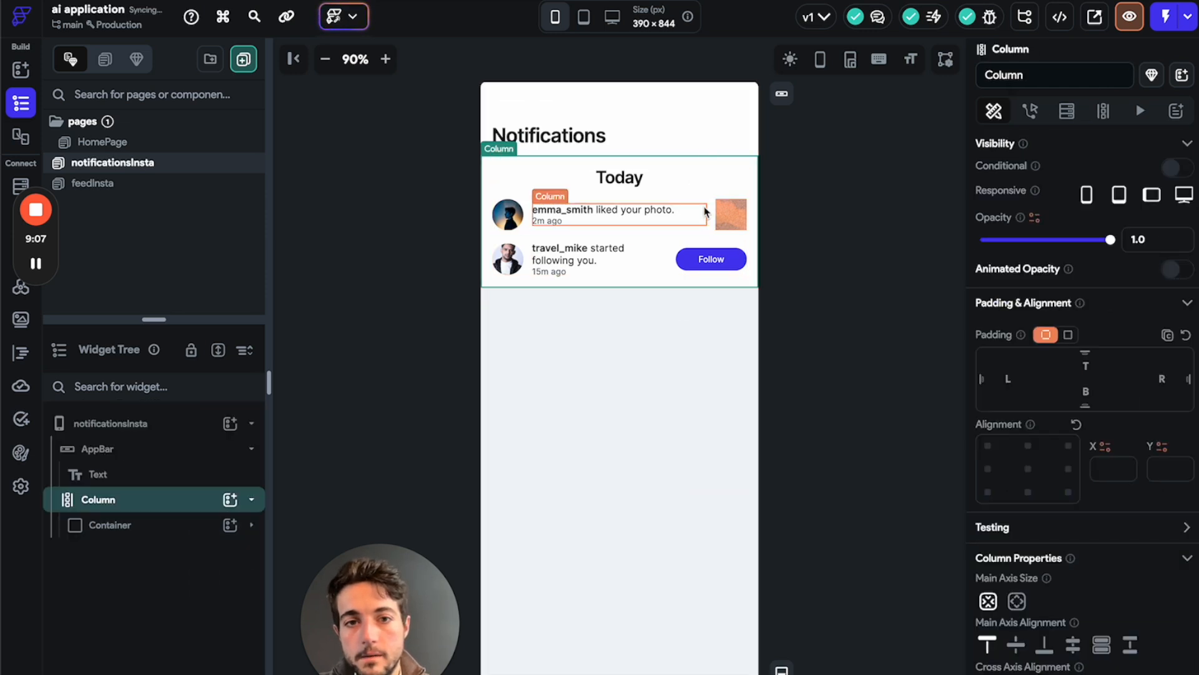
- Examine the page's main Column, the remaining Today Container and the Column nested inside it
left_click(677, 241)
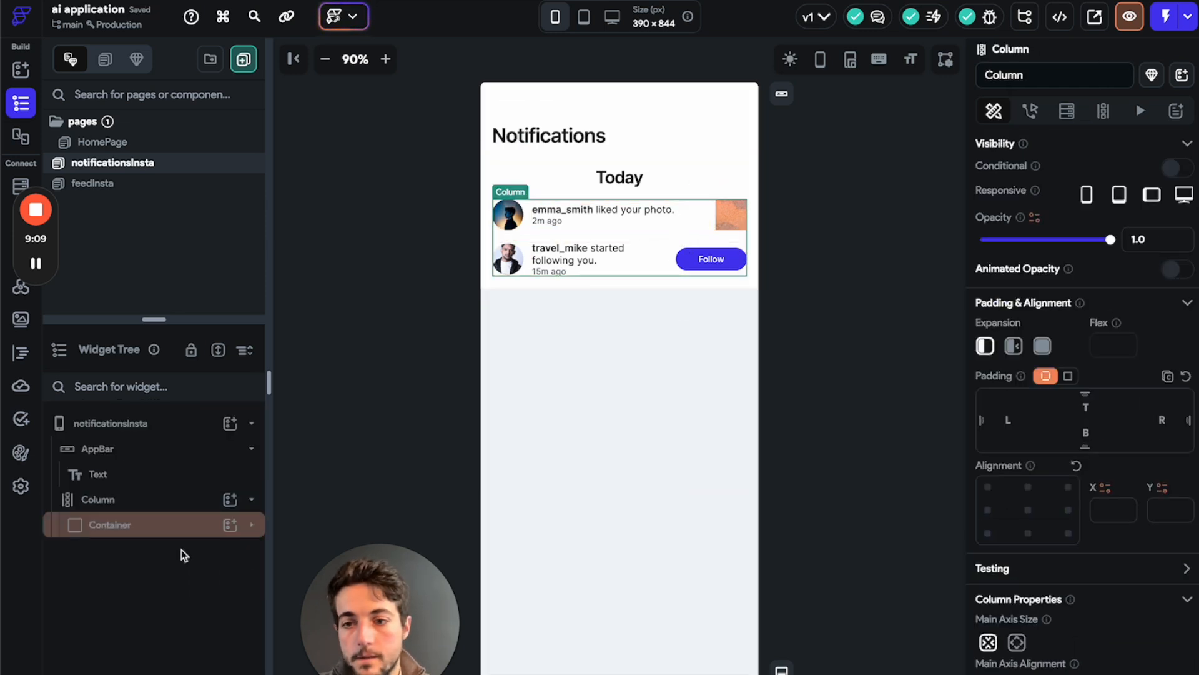
left_click(153, 504)
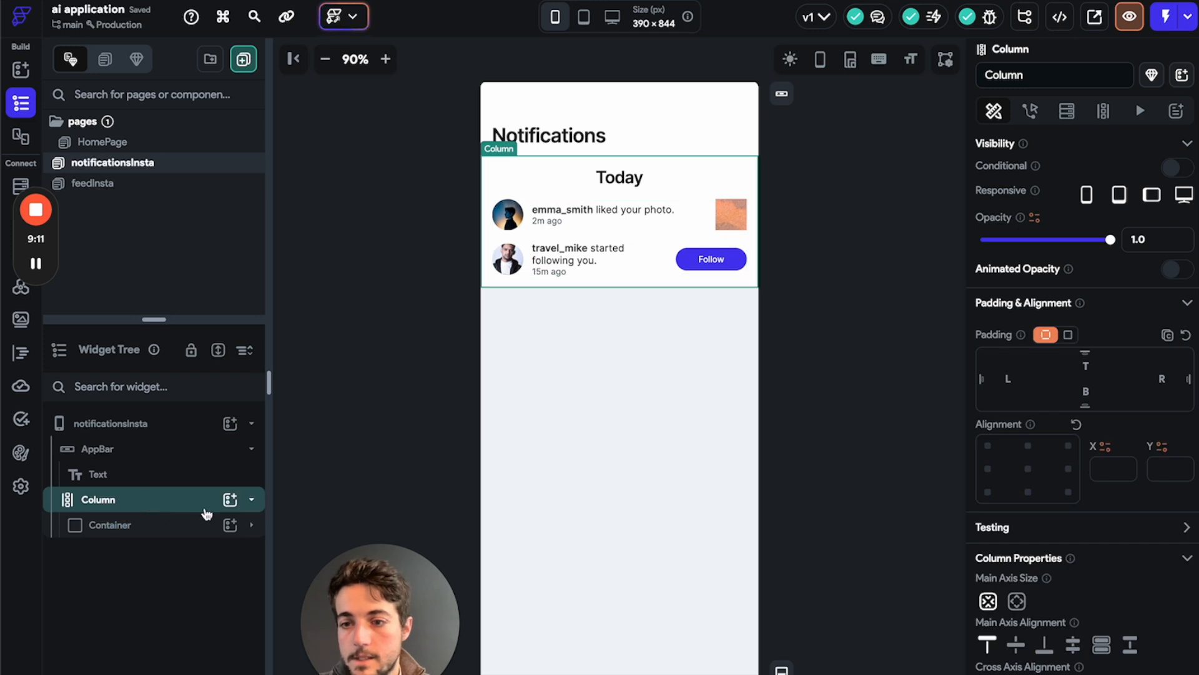
left_click(198, 530)
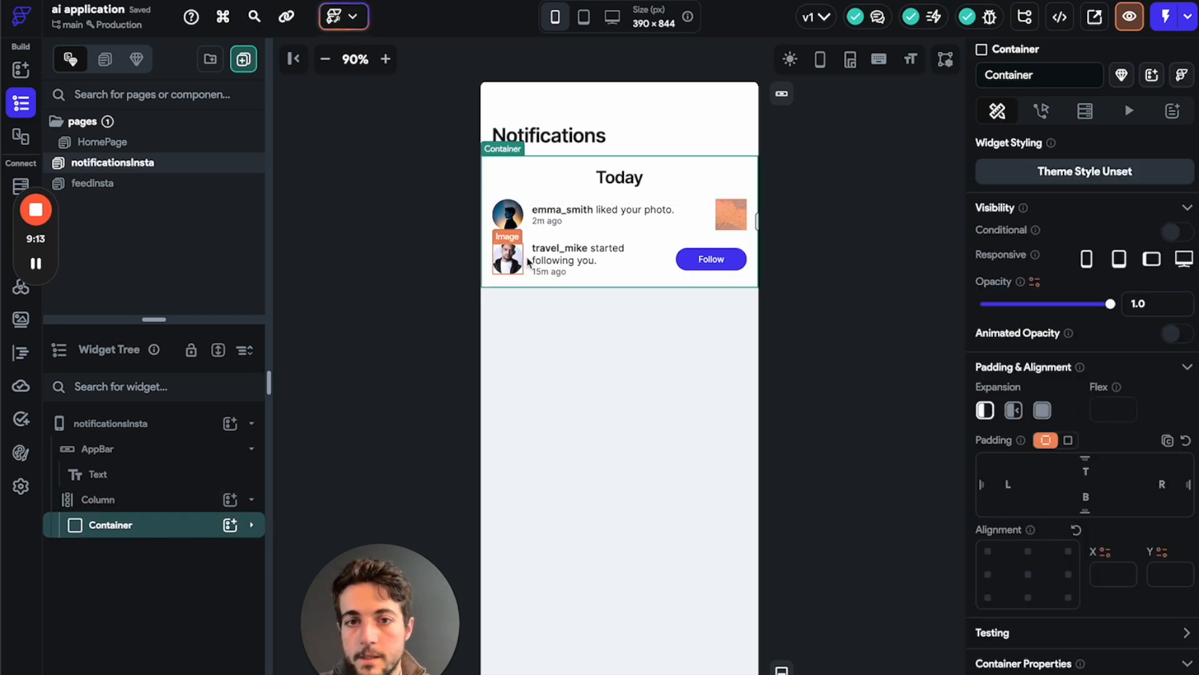
left_click(252, 524)
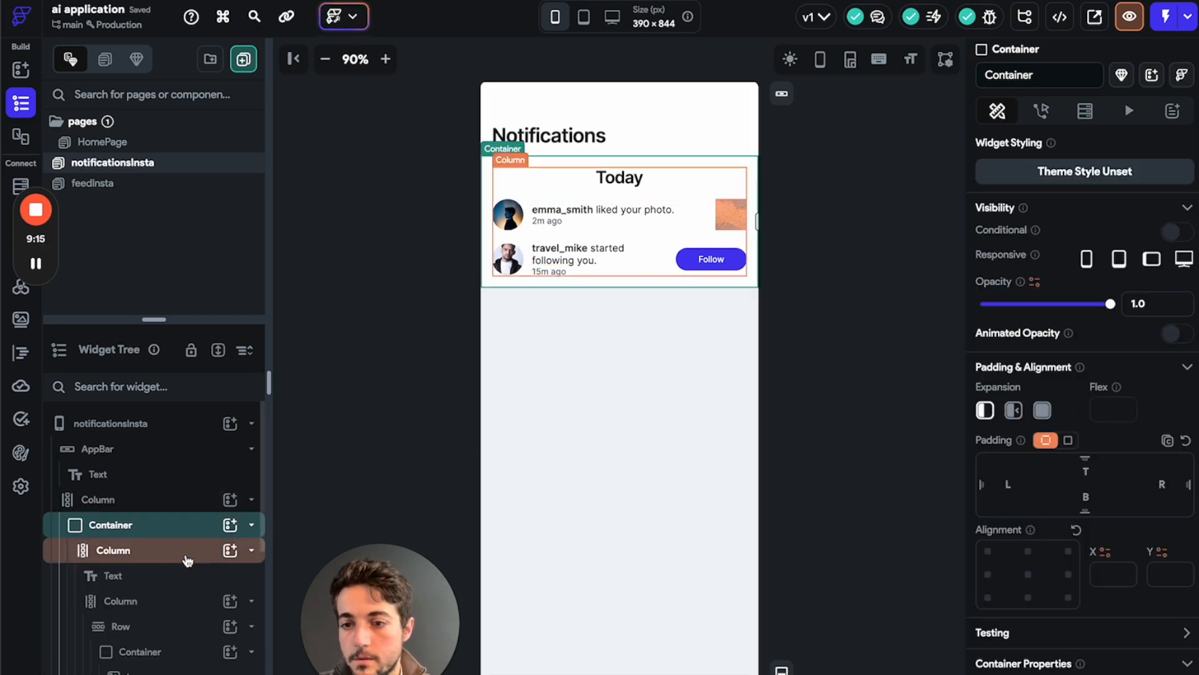
left_click(181, 549)
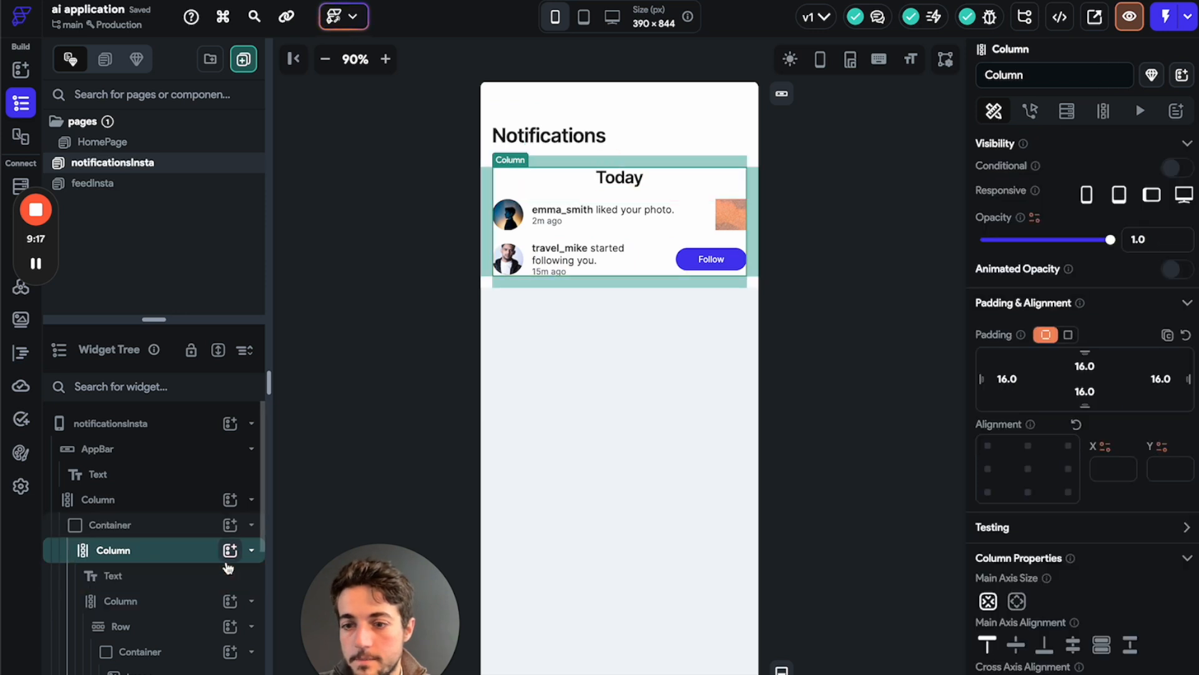
- Collapse both notification Rows of the Today section in the widget tree and examine them on the page
scroll(183, 612, "down", 1)
scroll(187, 599, "down", 1)
left_click(252, 556)
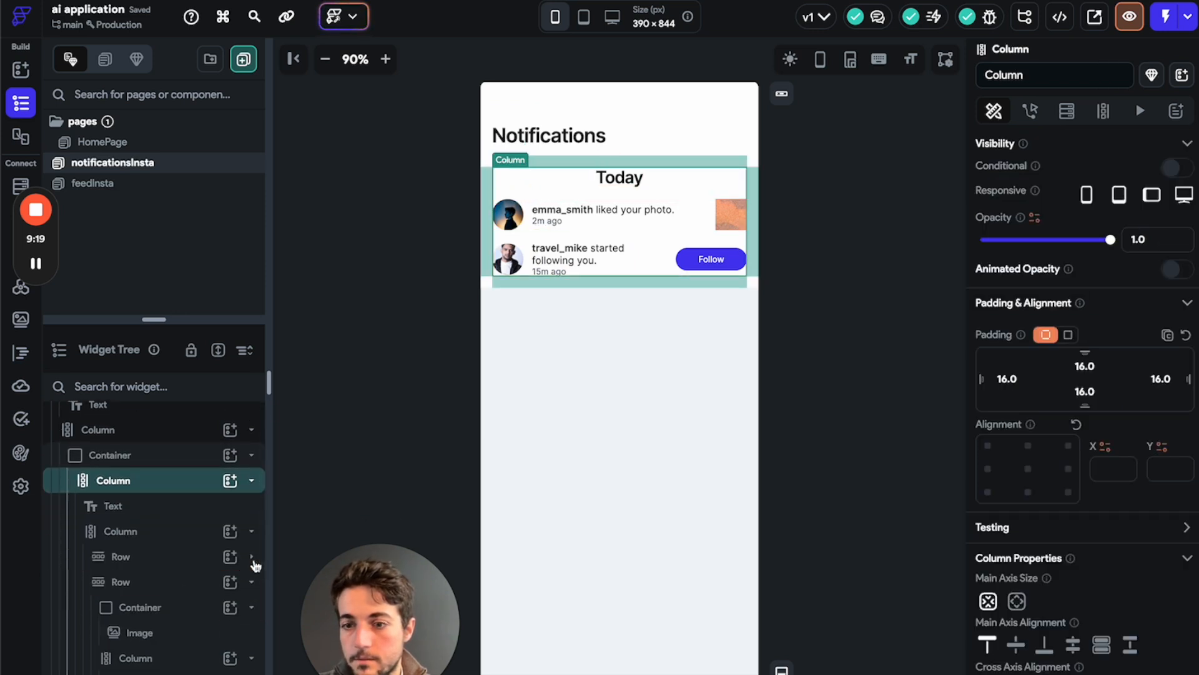
scroll(258, 583, "down", 2)
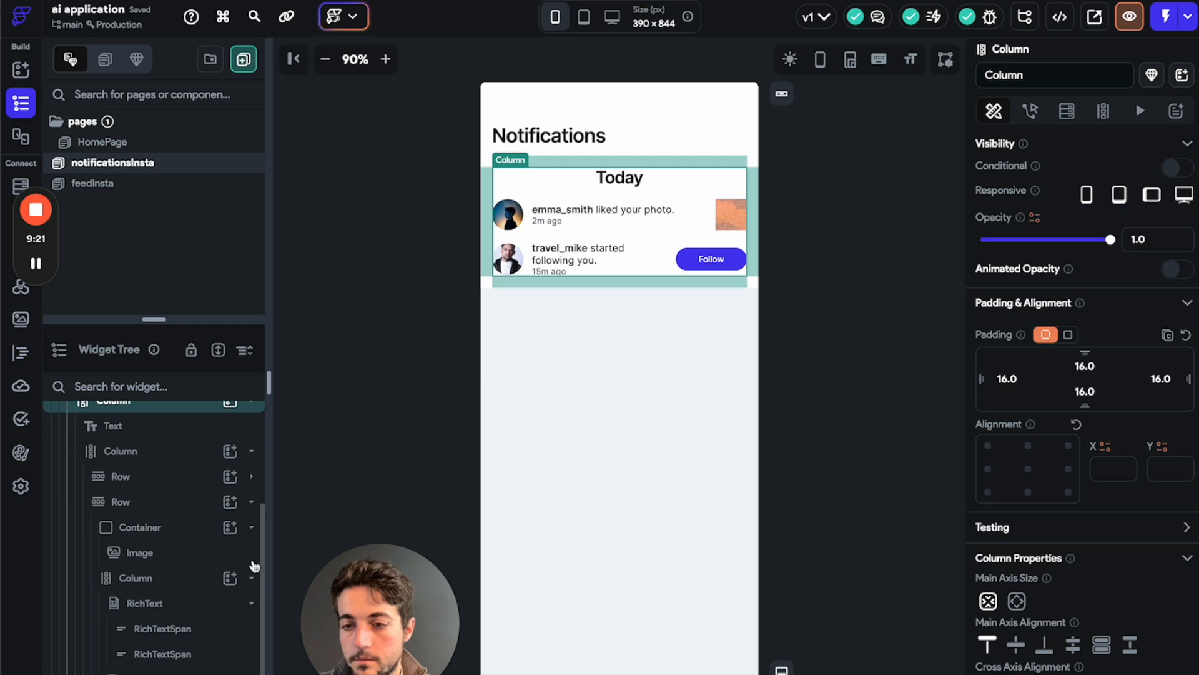
left_click(253, 498)
scroll(250, 511, "up", 4)
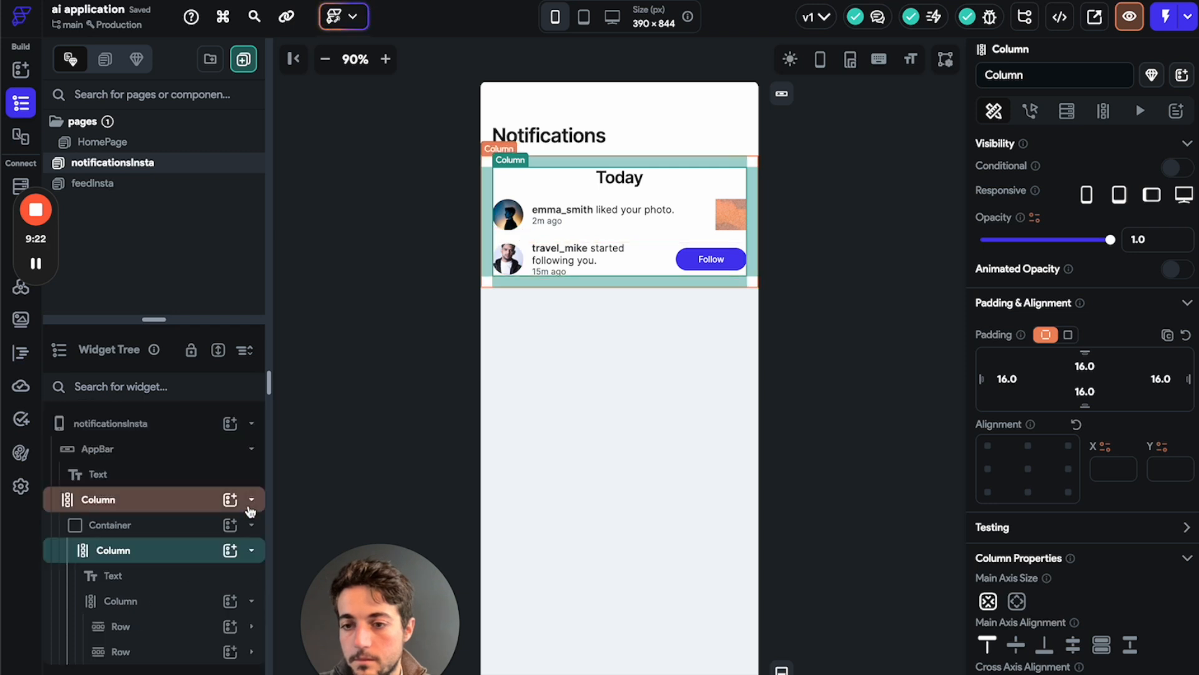
left_click(174, 627)
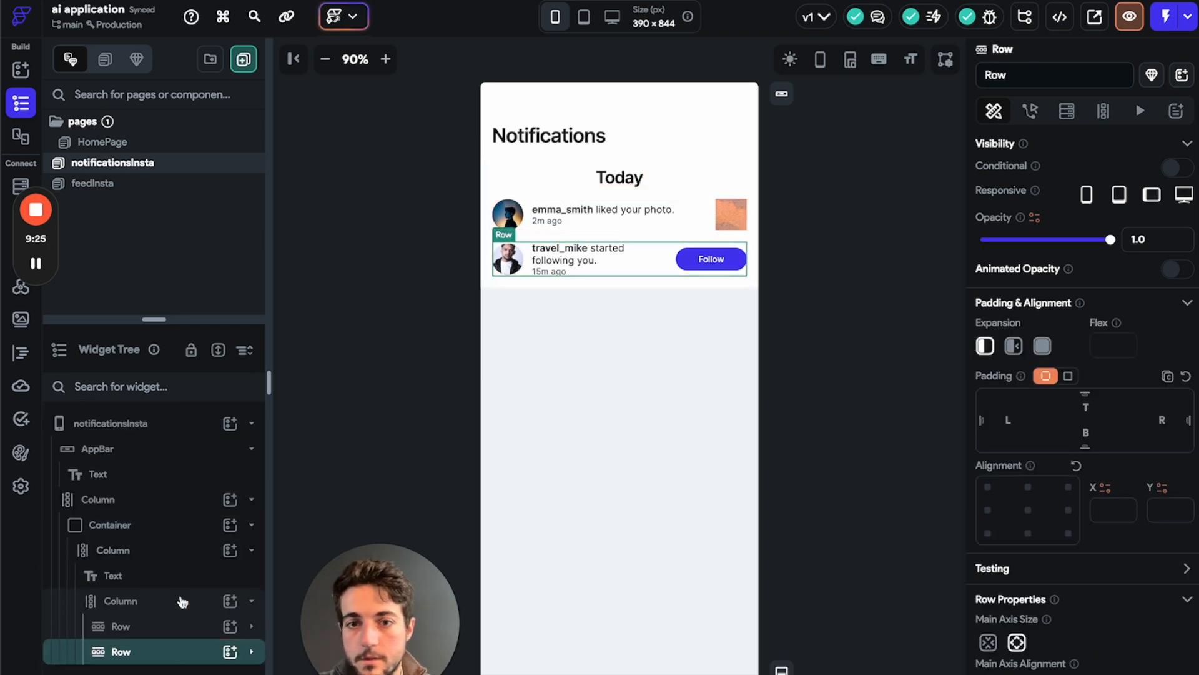
- Examine the Today section's inner Column and the image, RichText spans and Text nested in its first notification Row
left_click(179, 600)
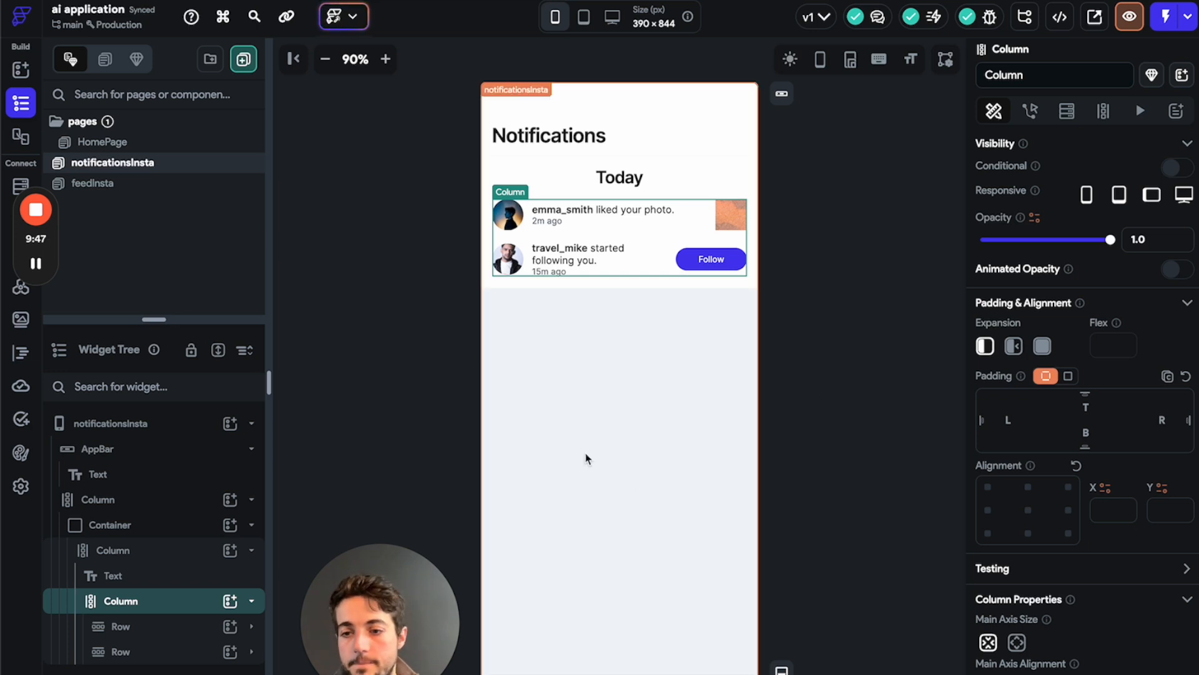
left_click(252, 626)
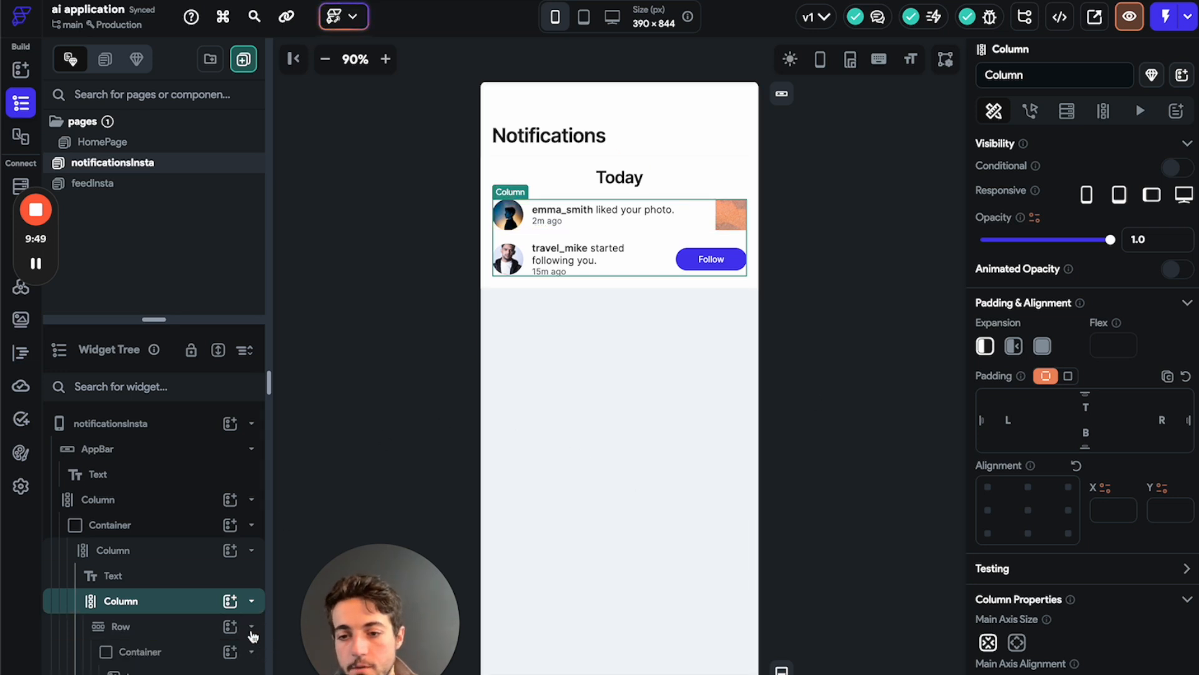
scroll(244, 634, "down", 3)
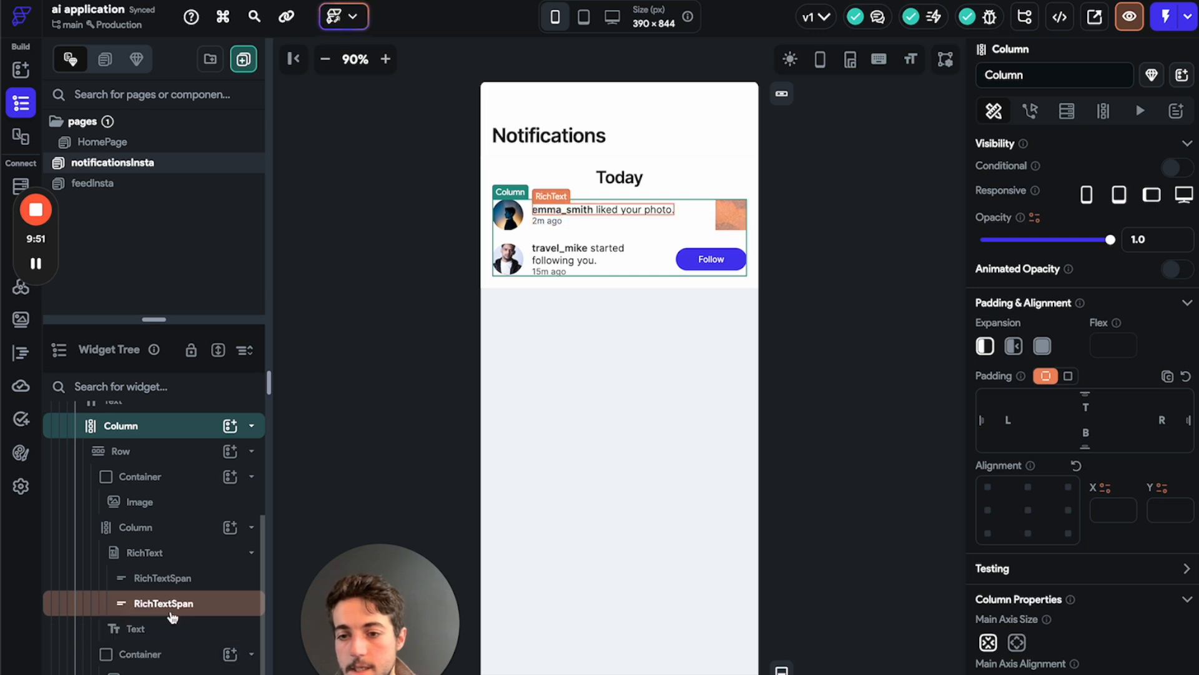
scroll(145, 555, "up", 1)
scroll(145, 556, "down", 1)
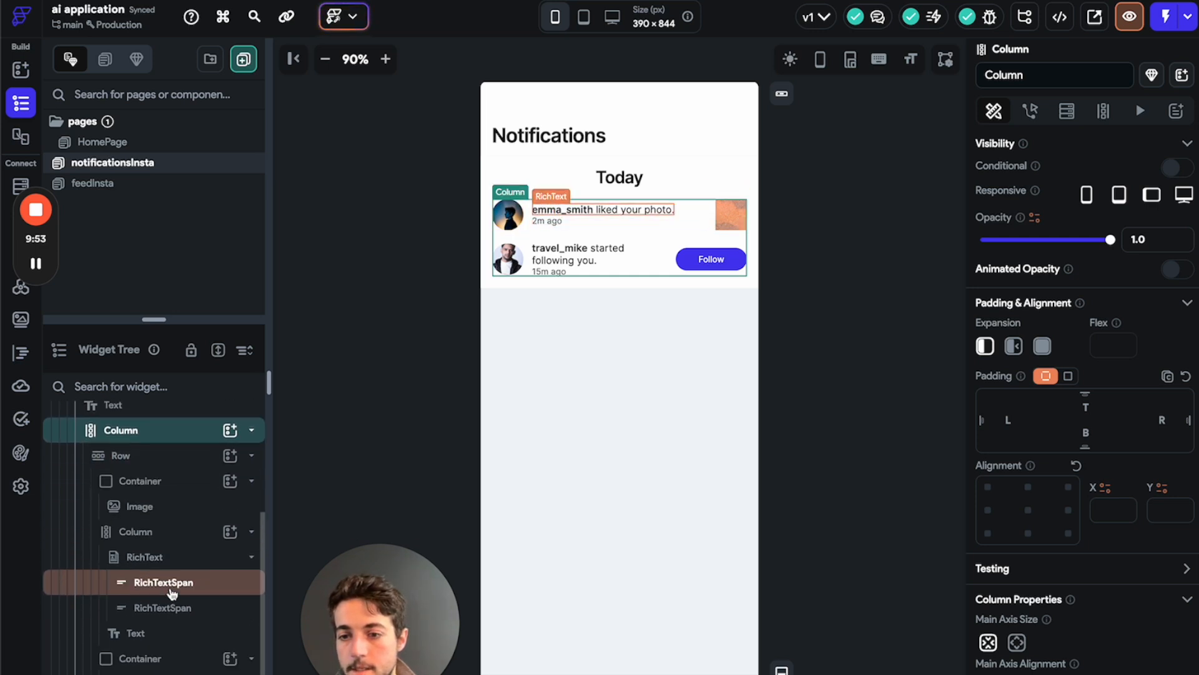
scroll(230, 432, "up", 2)
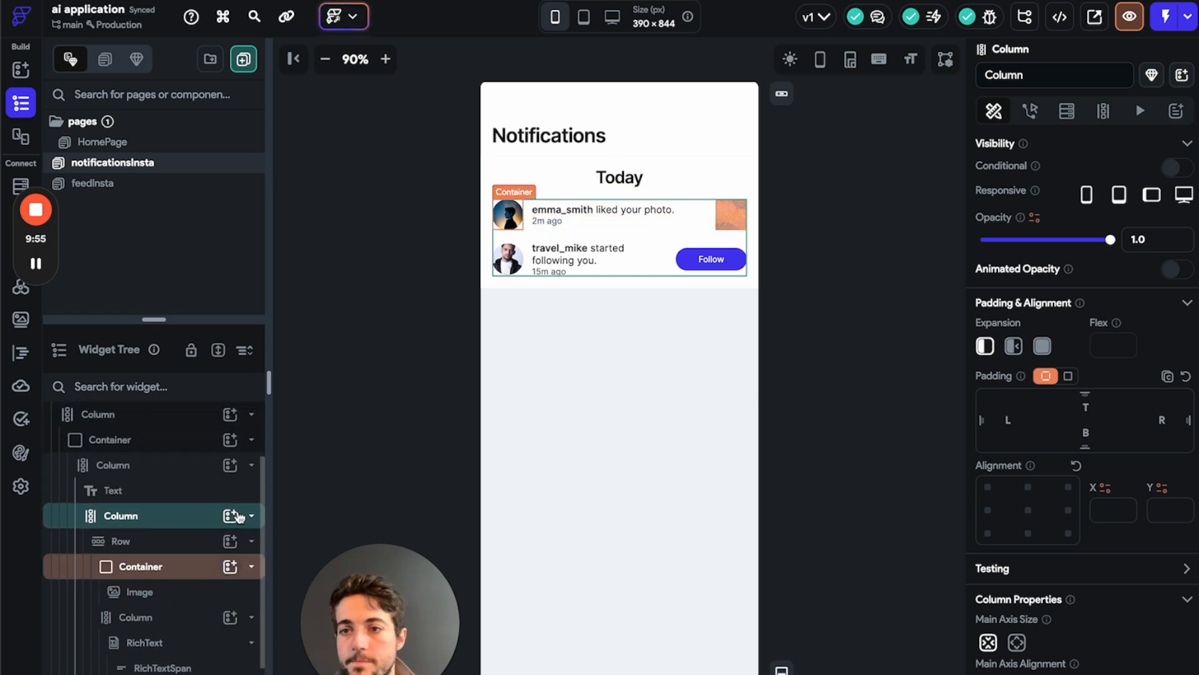
scroll(225, 506, "down", 1)
scroll(220, 503, "down", 1)
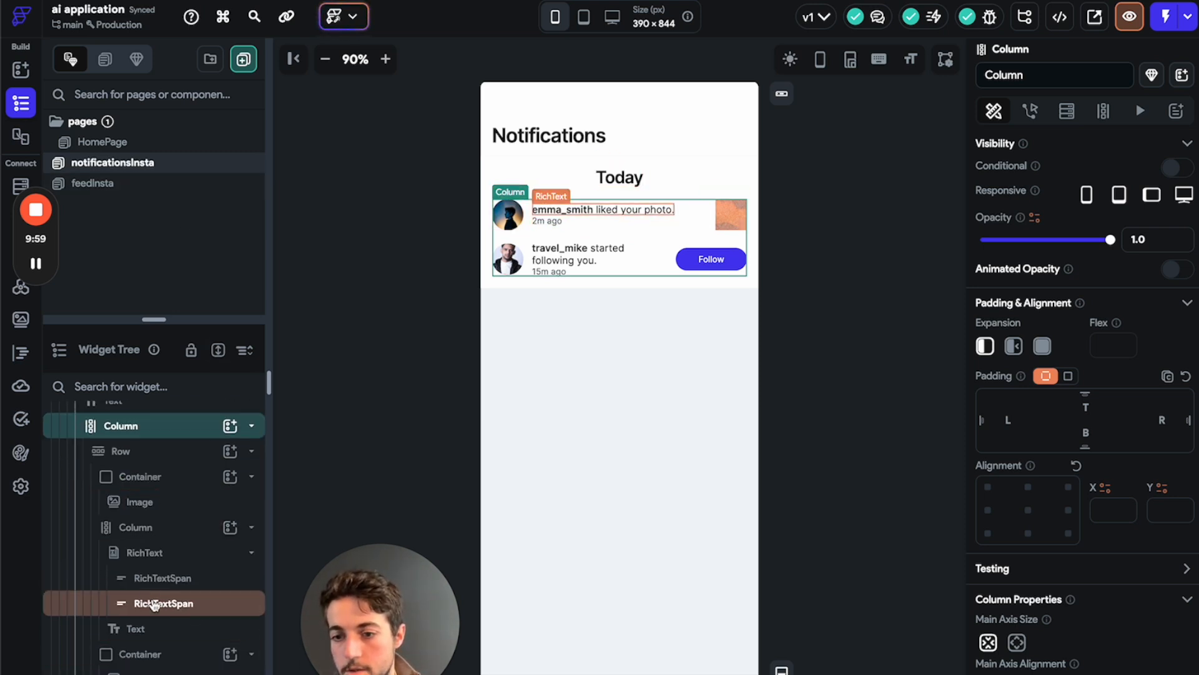
scroll(164, 624, "up", 4)
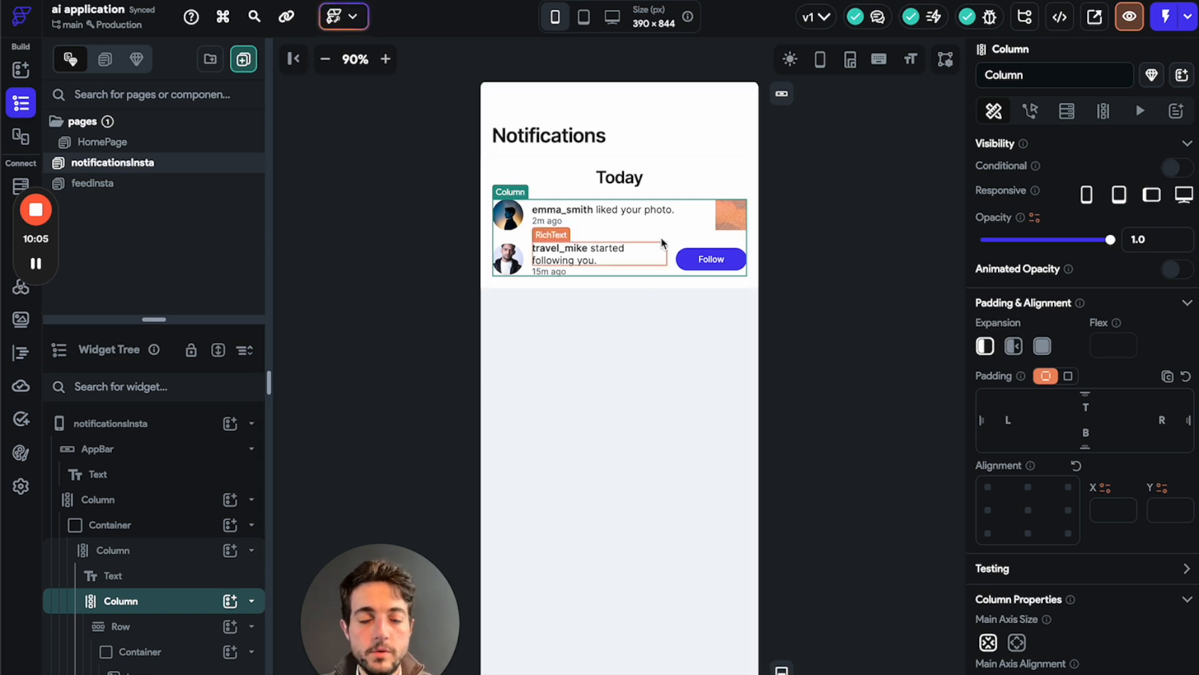
- Generate a new page with the AI Page Generator from the prompt "generate a tinder home page with swipe widget"
left_click(349, 17)
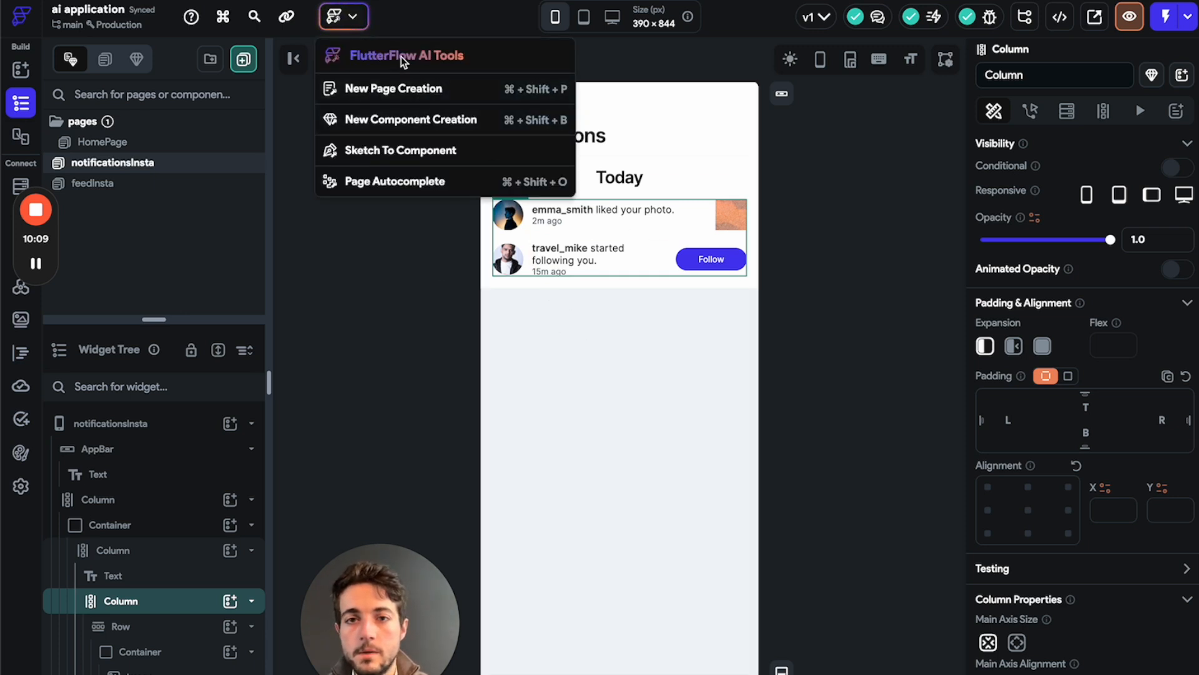
left_click(396, 89)
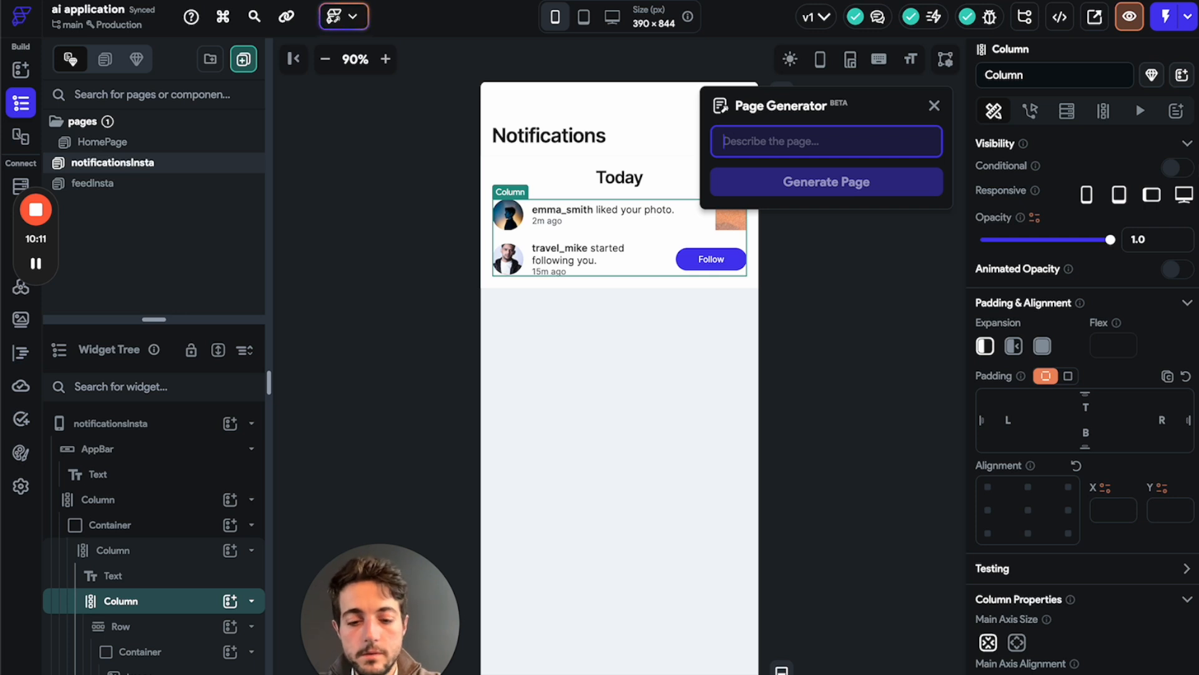
type("generate a tin")
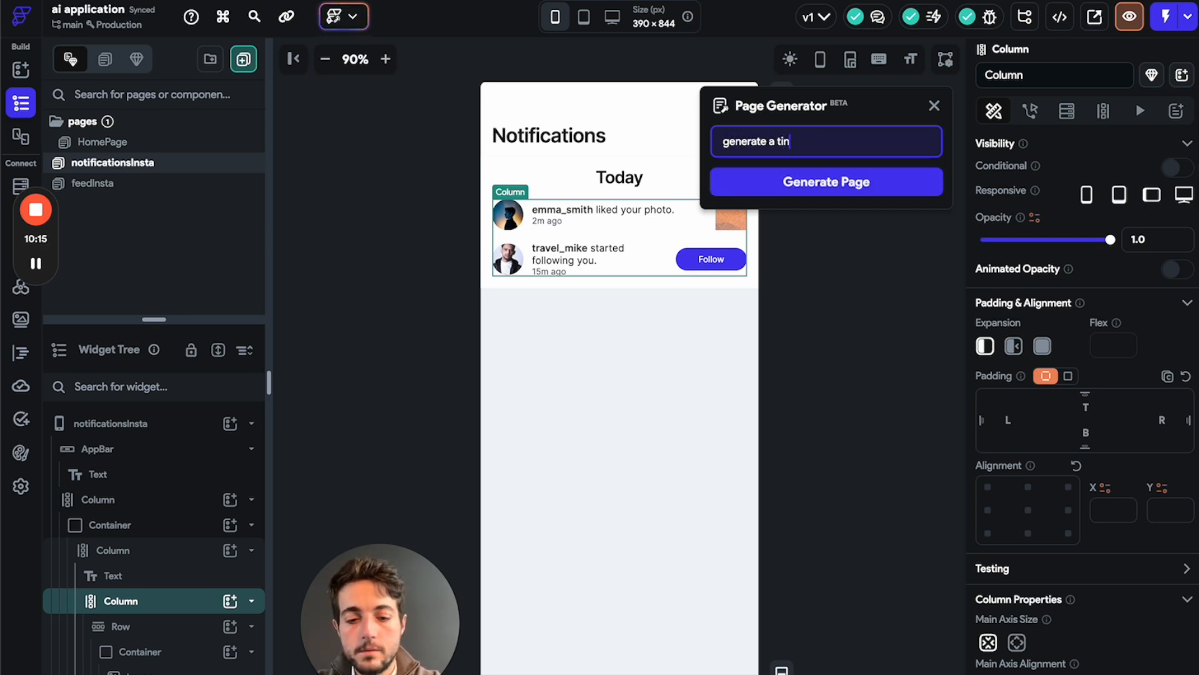
type("der ho")
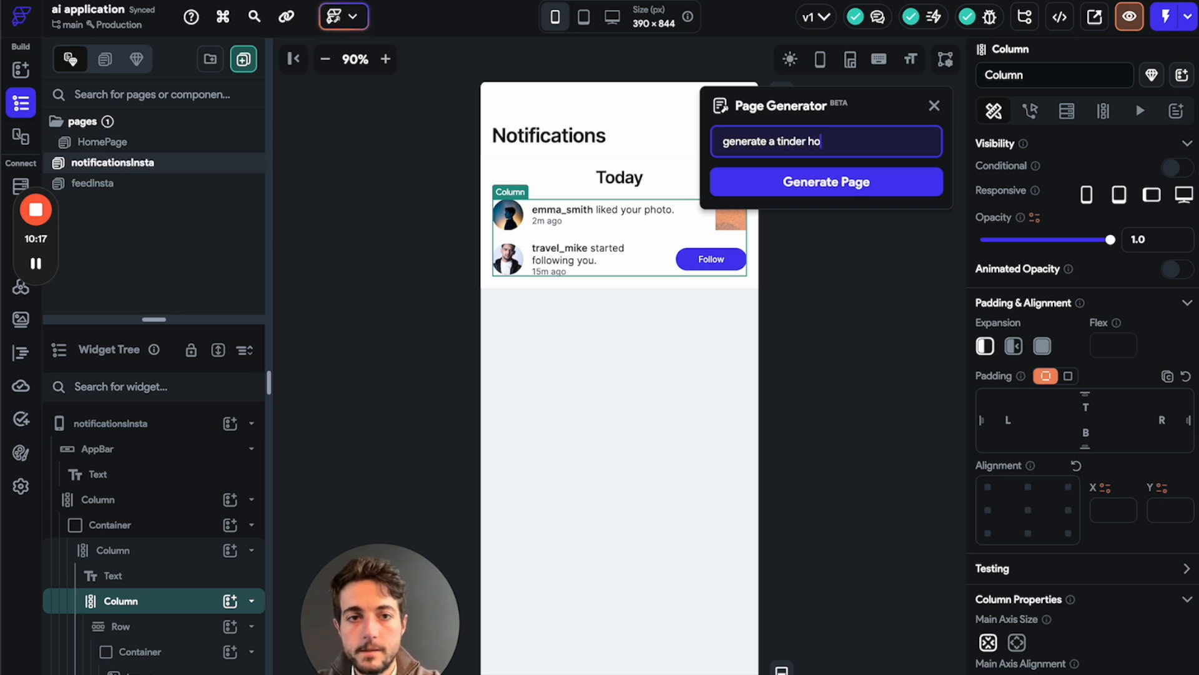
type("me page with")
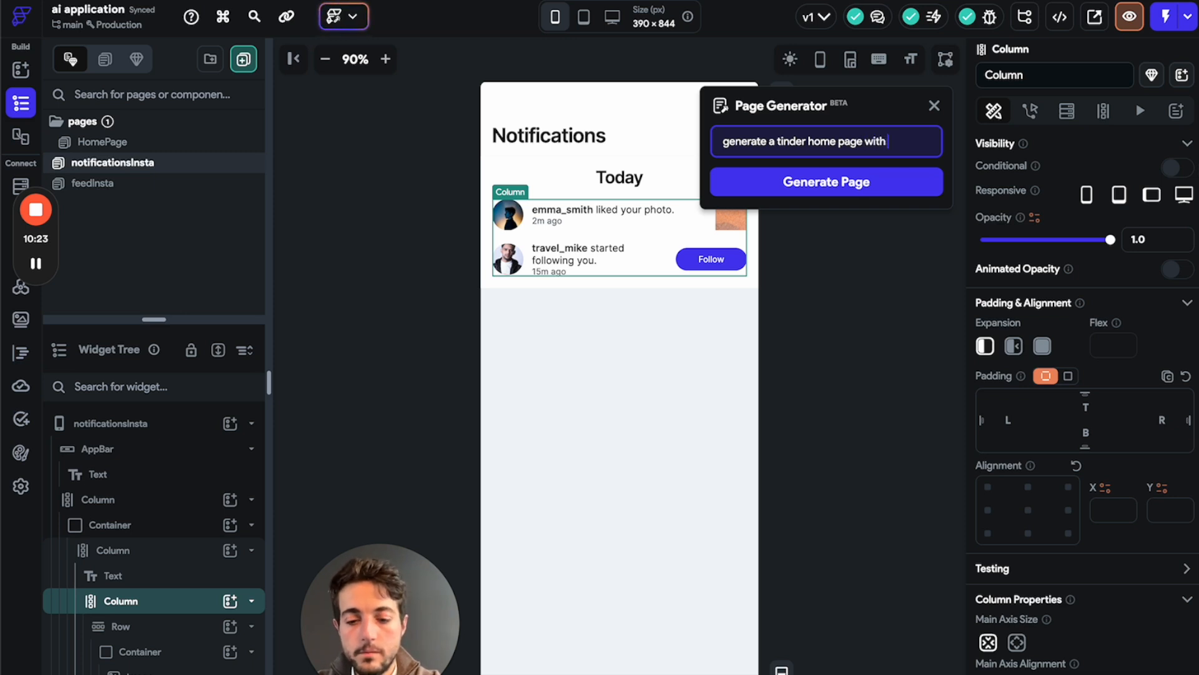
type(" swipe ")
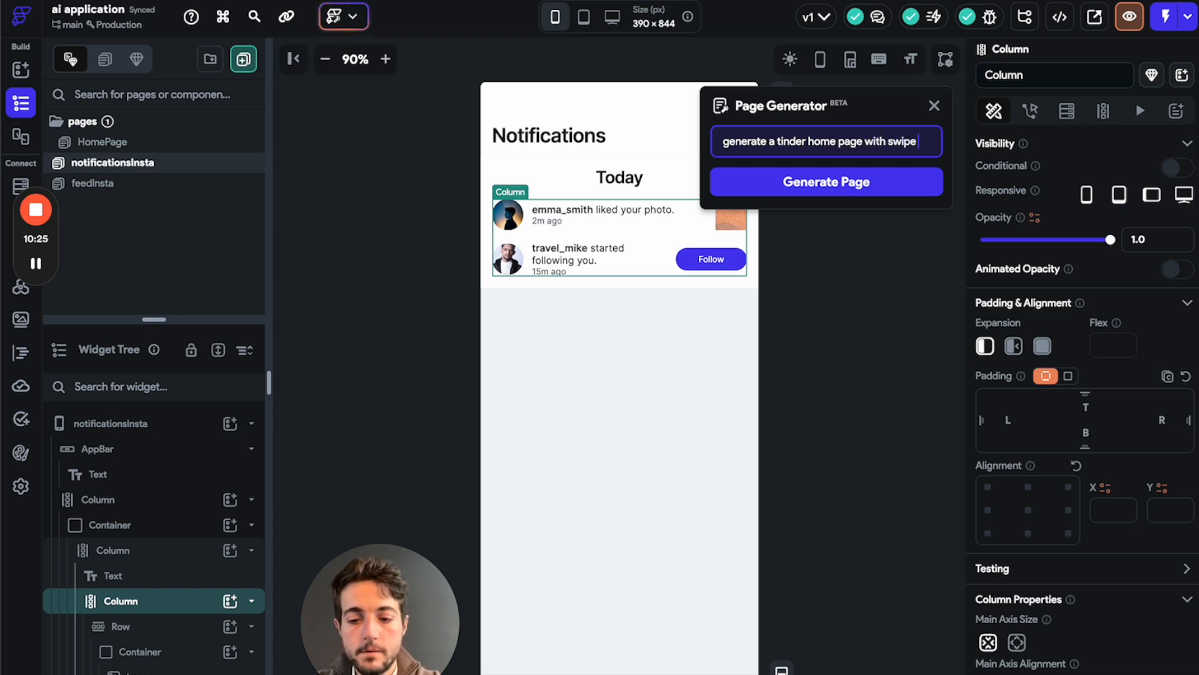
type("widget")
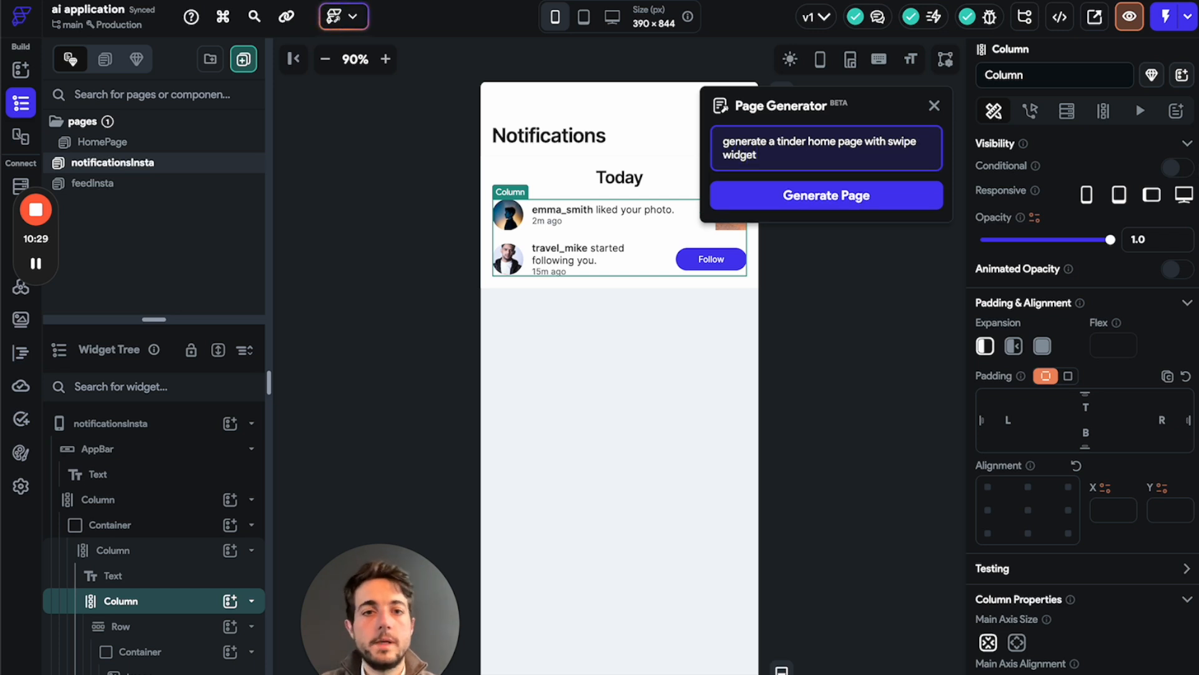
left_click(810, 199)
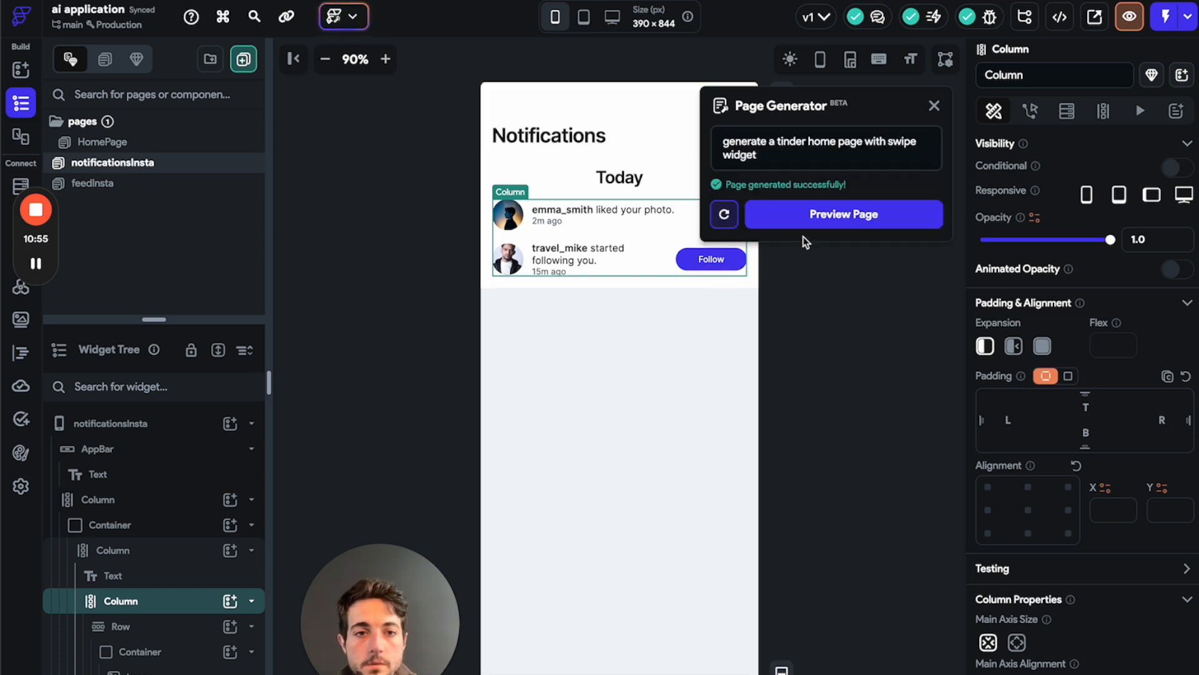
- Preview the generated Tinder page and create it in the project under the name tinderHome
left_click(819, 228)
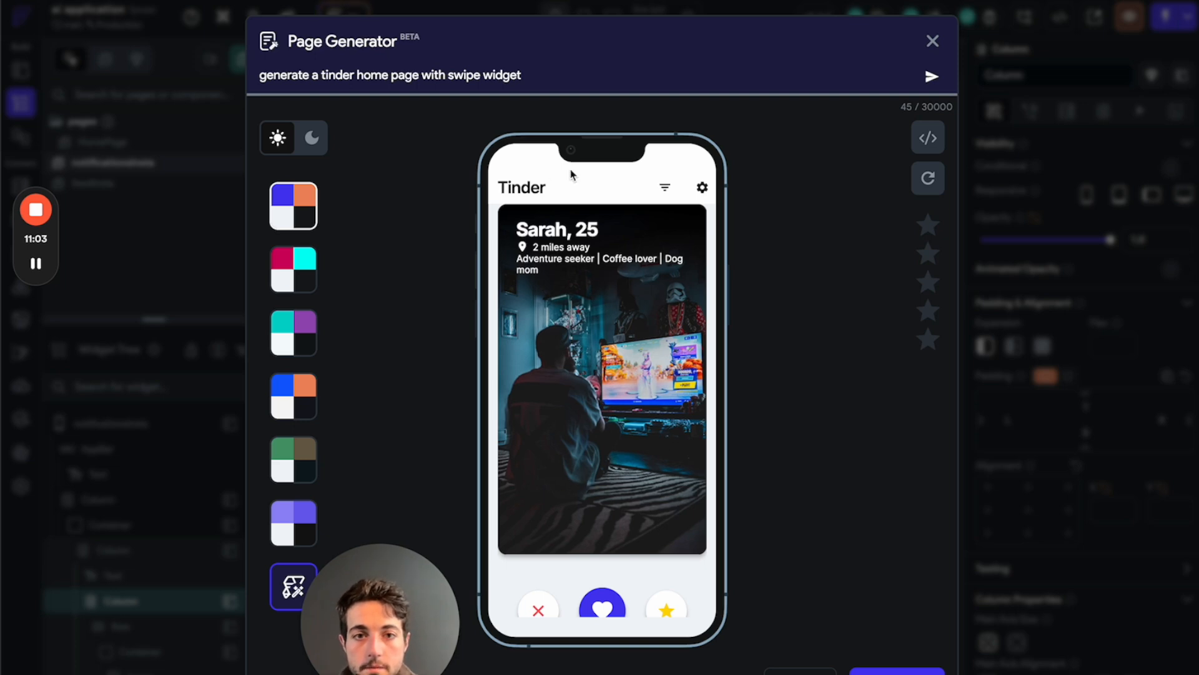
left_click(905, 672)
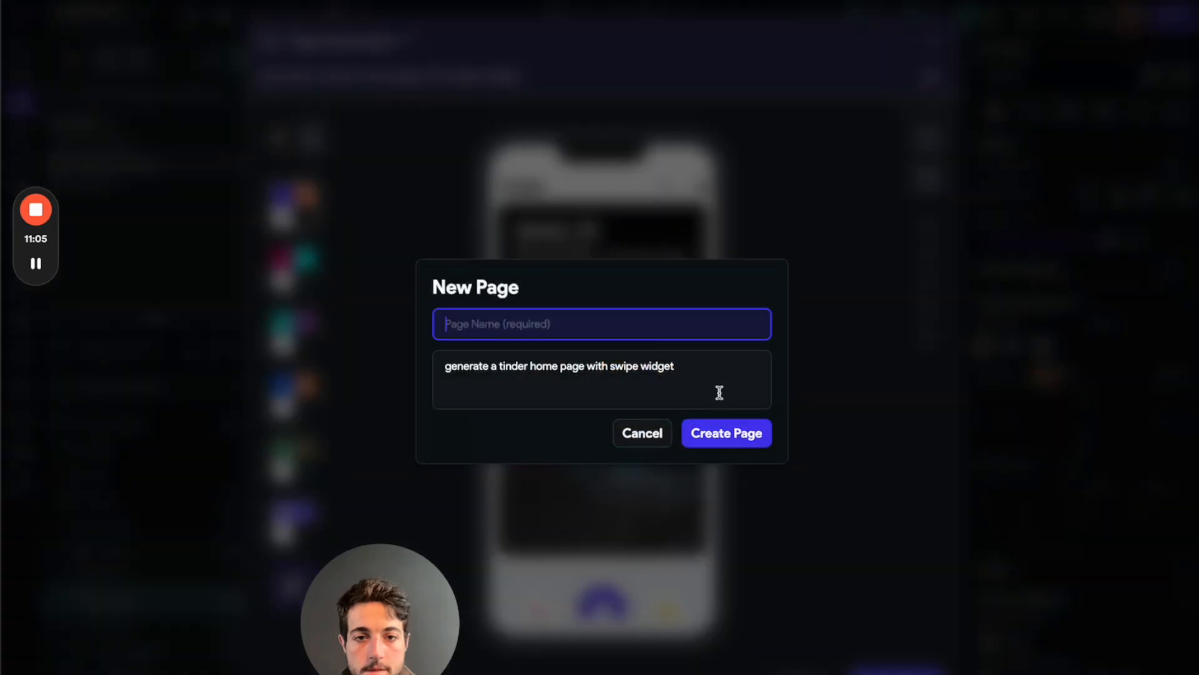
type("tinderHome")
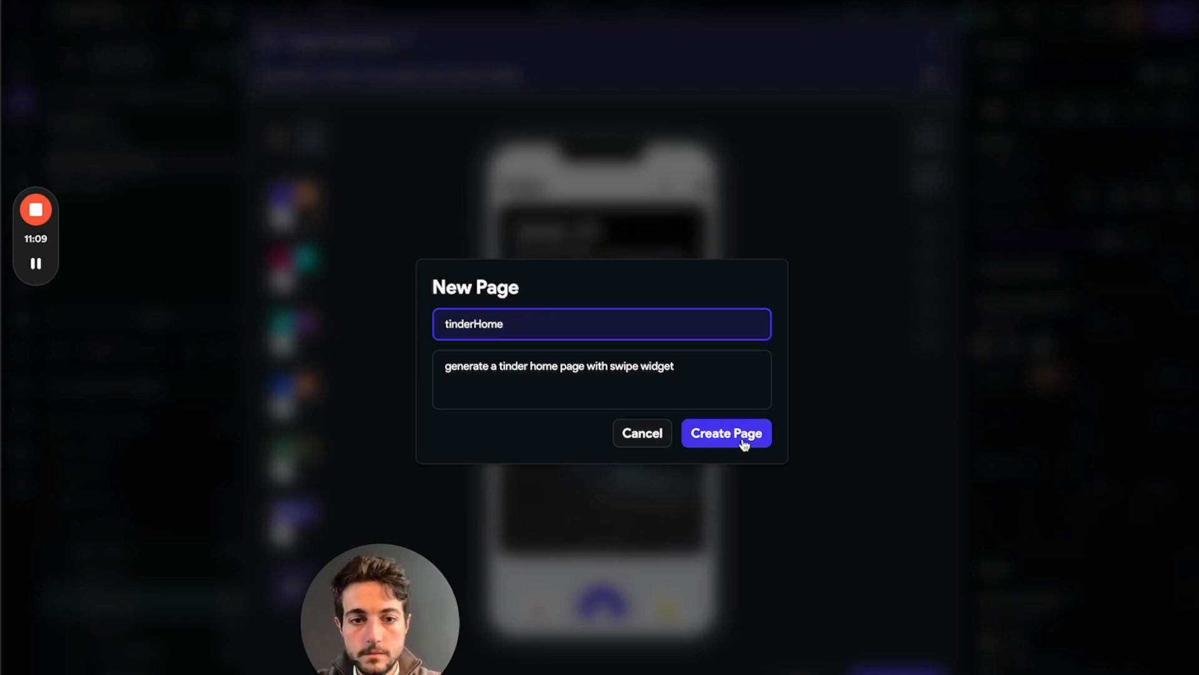
left_click(738, 437)
left_click(669, 388)
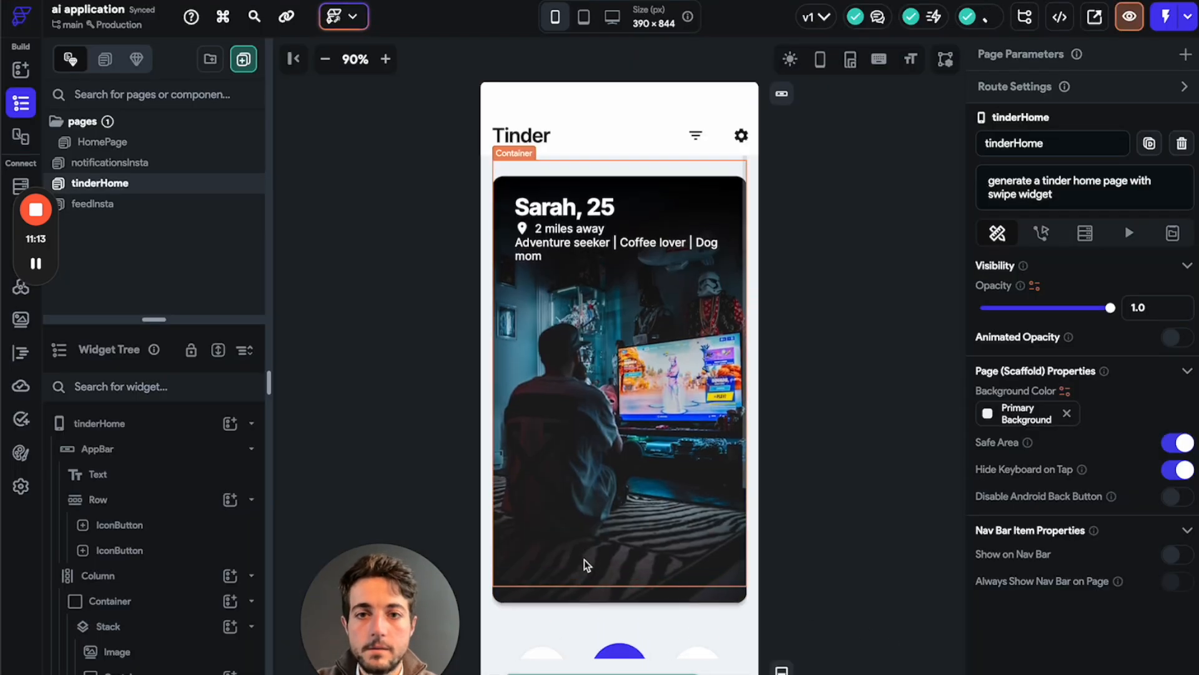
- Look over the tinderHome page, collapse its AppBar in the widget tree, and examine the main Column, card Container and Stack
scroll(586, 564, "down", 5)
scroll(648, 456, "up", 5)
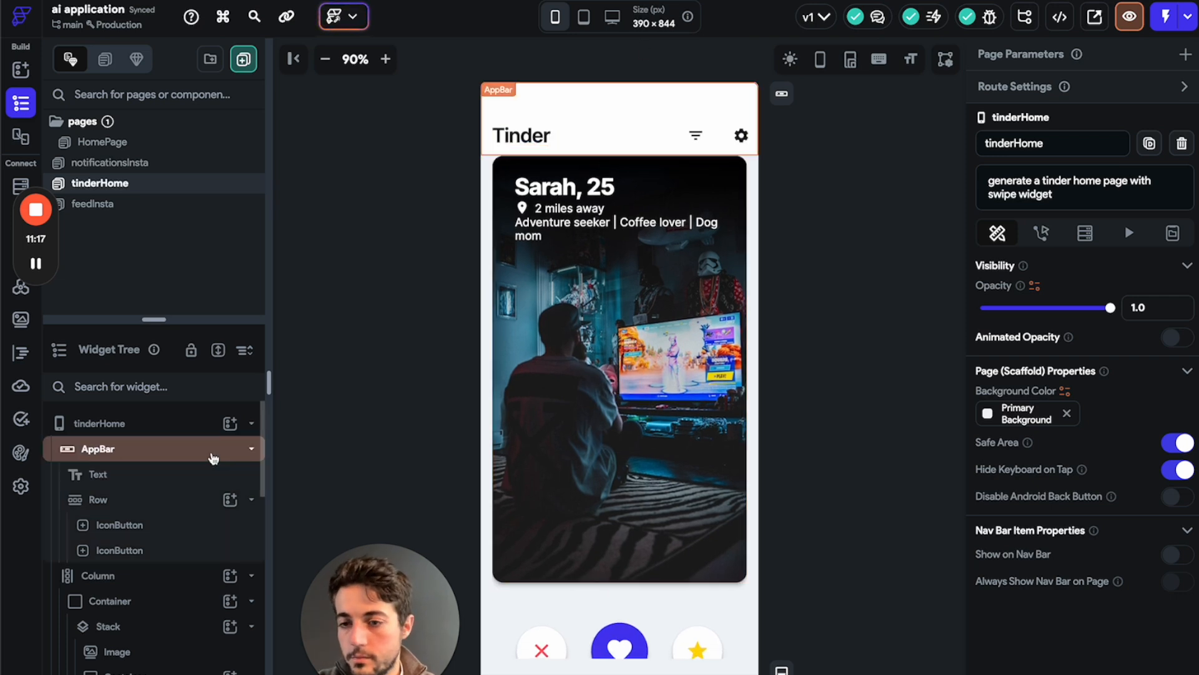
left_click(251, 449)
left_click(162, 458)
left_click(167, 475)
left_click(177, 500)
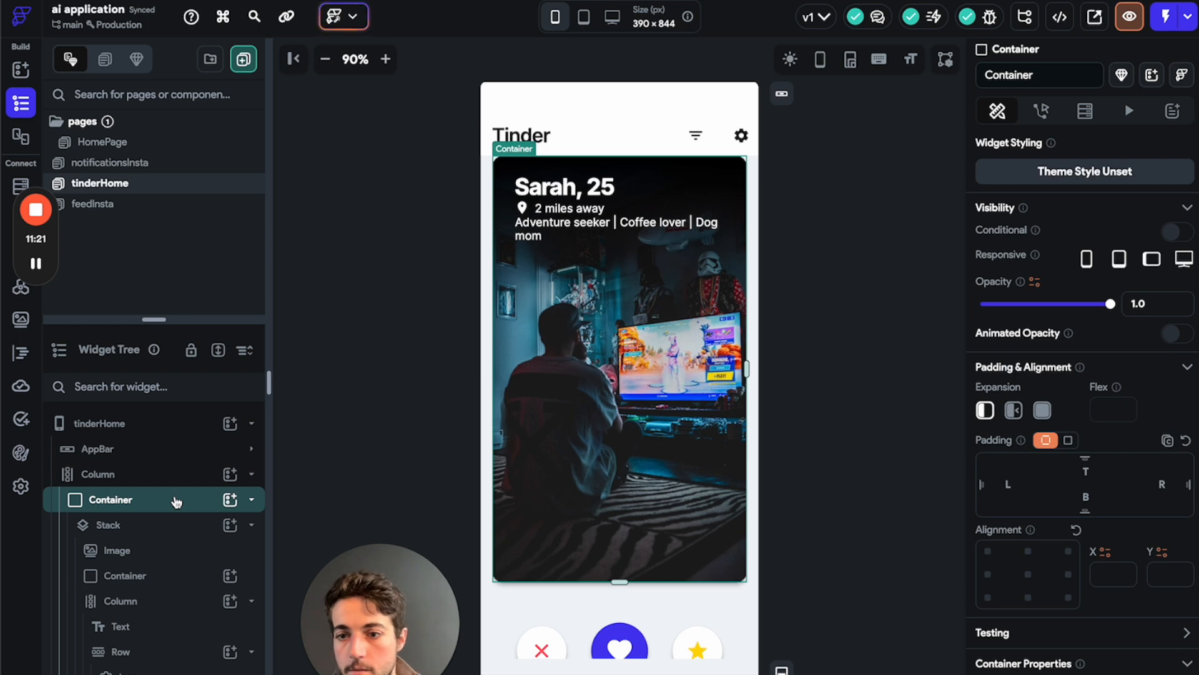
left_click(200, 546)
left_click(190, 531)
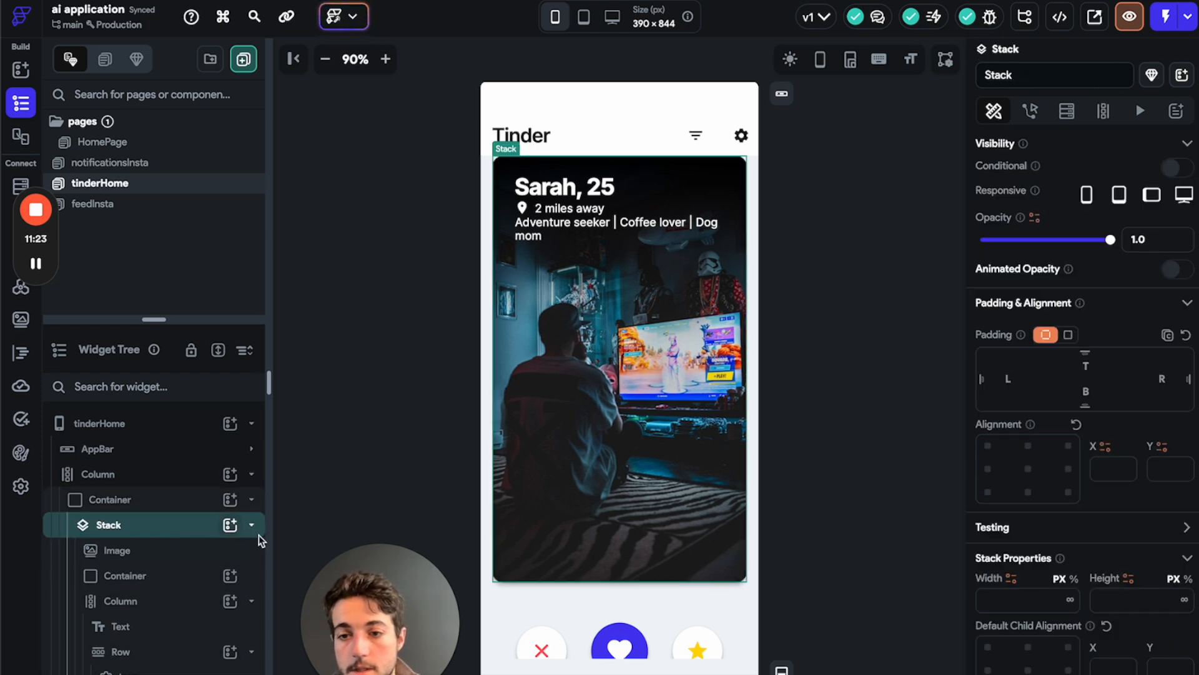
- Examine the widgets nested in the card's Stack and the Container that wraps it
left_click(251, 526)
left_click(251, 525)
scroll(165, 584, "down", 3)
scroll(165, 582, "up", 1)
scroll(163, 581, "down", 2)
scroll(171, 500, "up", 2)
scroll(174, 522, "up", 2)
scroll(174, 522, "up", 1)
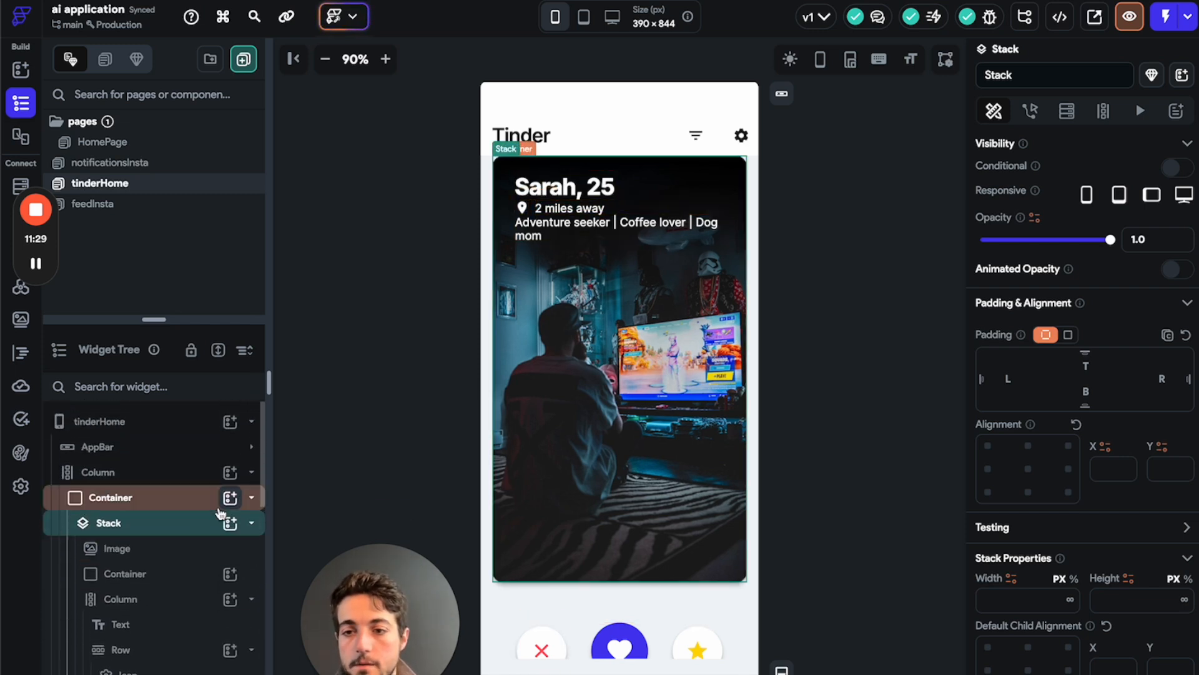
left_click(176, 499)
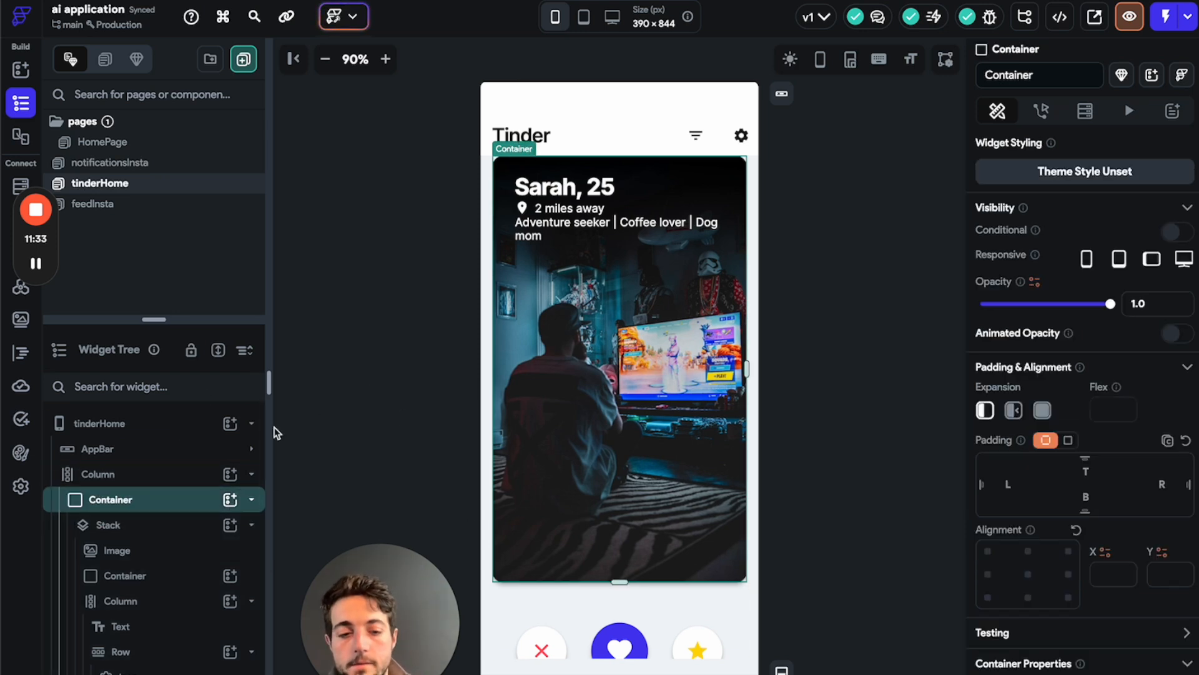
- Search the page elements for "sw" and try to add a SwipeableStack to the tinderHome page
left_click(420, 441)
key("super+f")
type("sw")
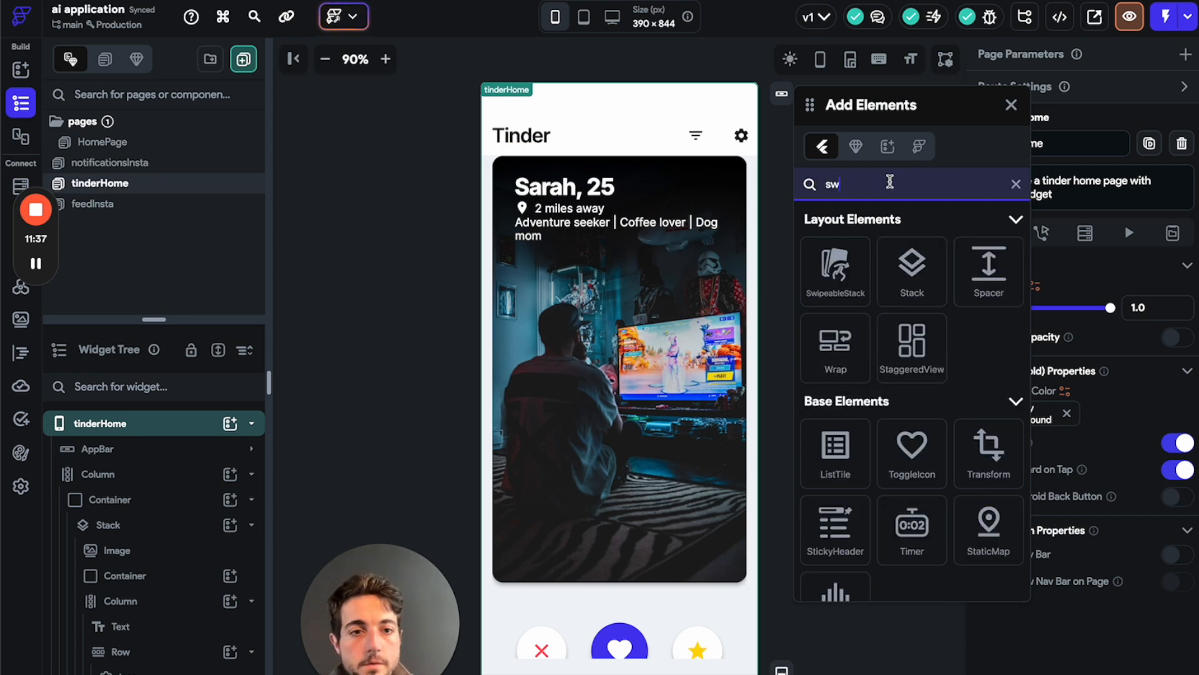
left_click_drag(837, 300, 641, 625)
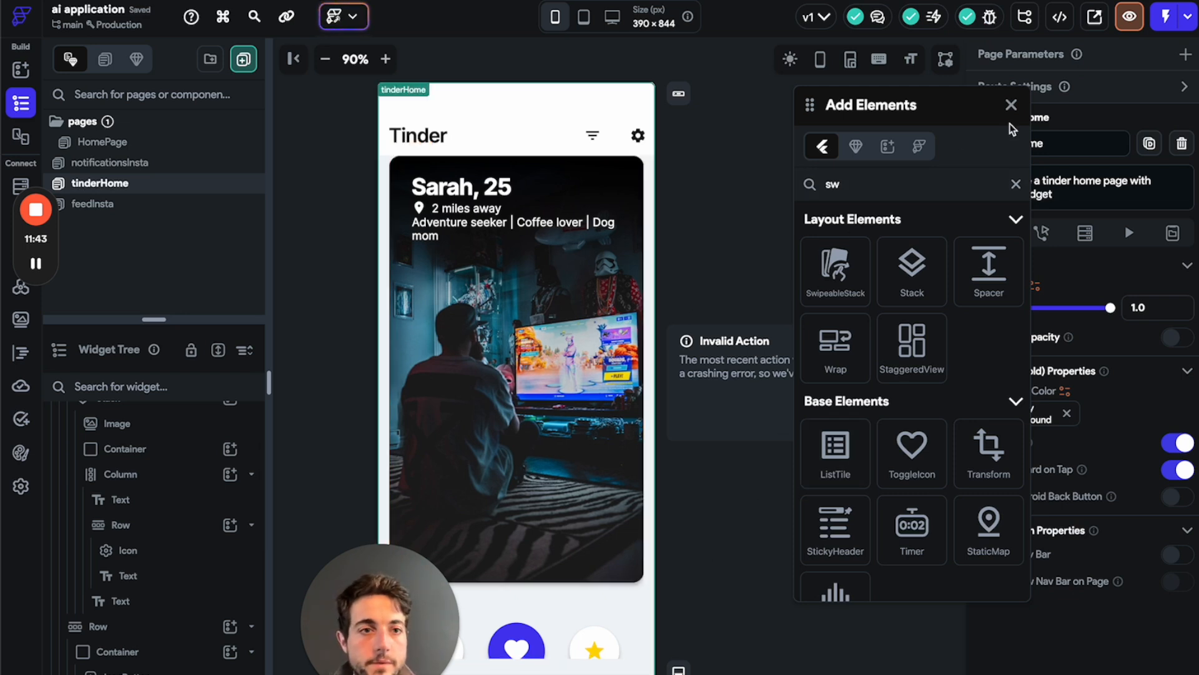
left_click(1011, 105)
left_click(874, 423)
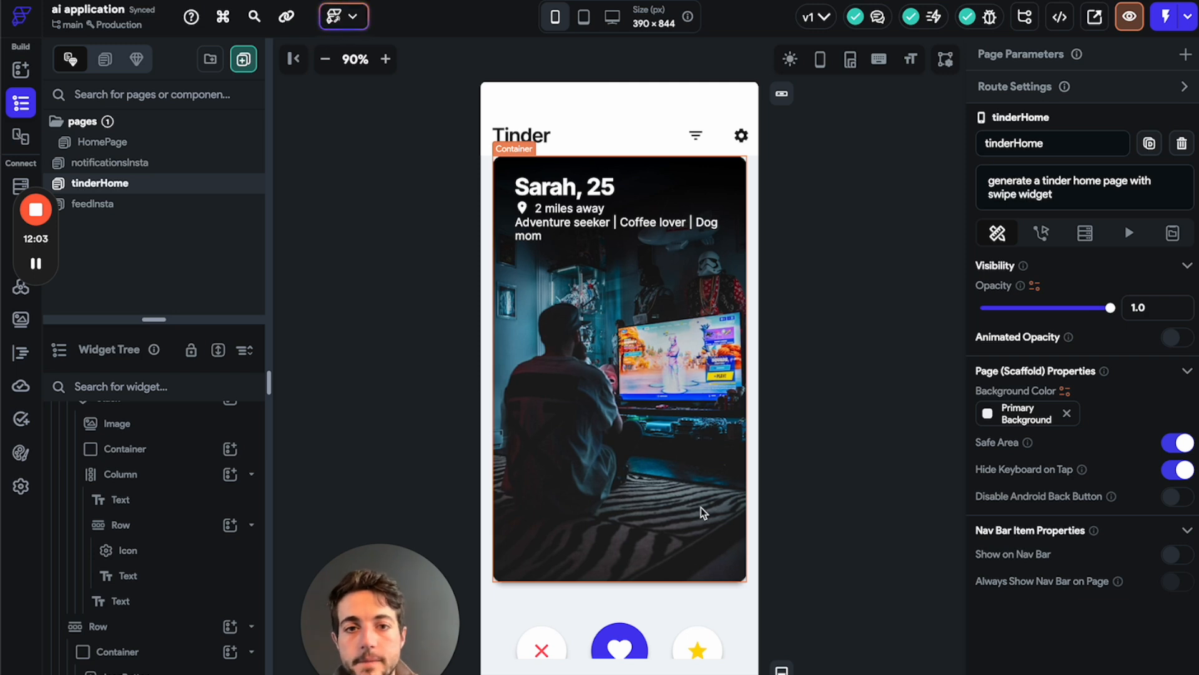
- Add an On Tap trigger with an undefined action to the heart IconButton, and search the available actions for "swi"
scroll(677, 403, "up", 2)
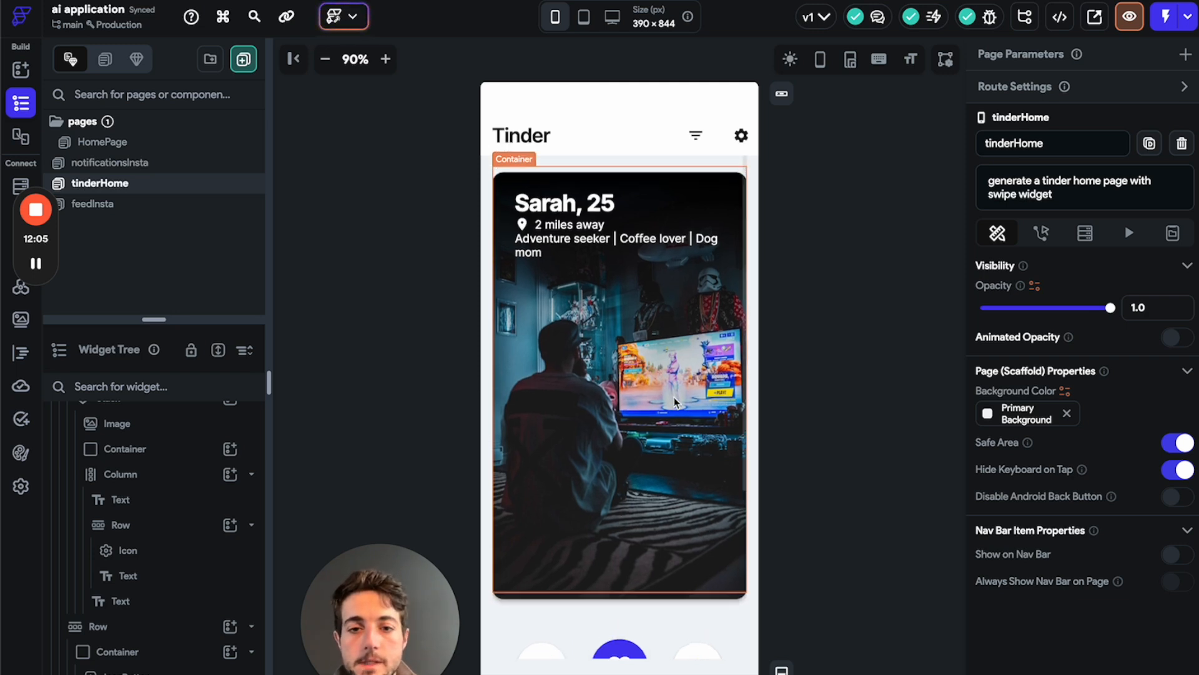
scroll(93, 586, "up", 3)
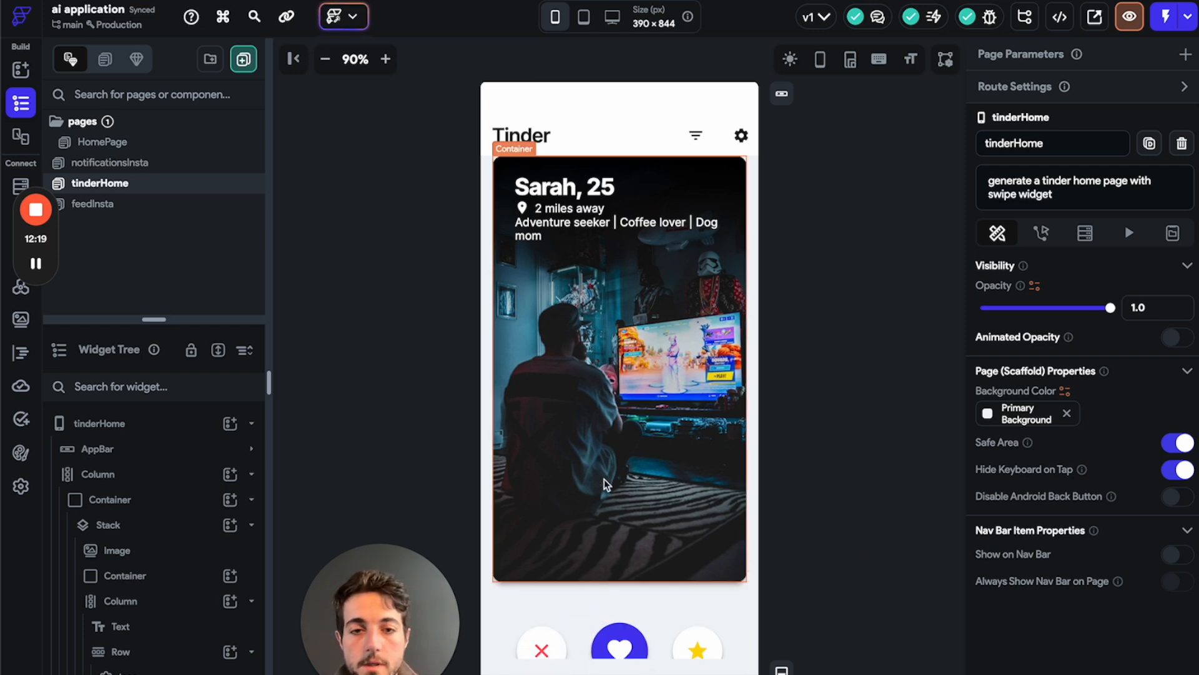
left_click(625, 637)
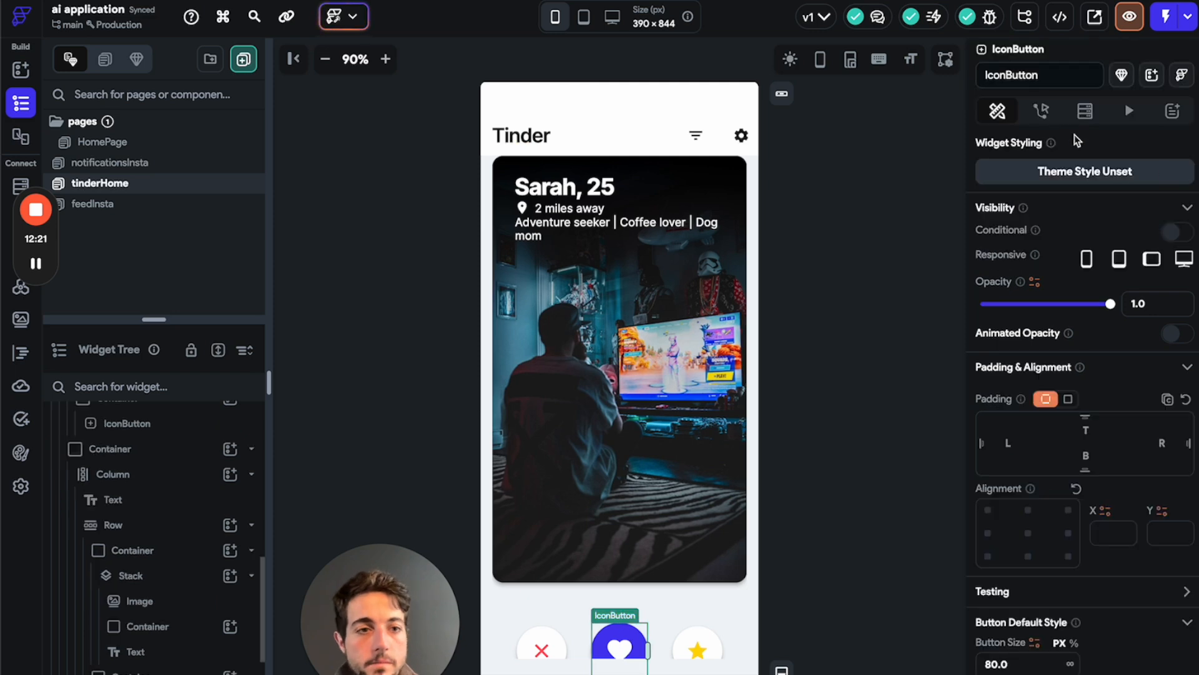
left_click(1044, 113)
left_click(1150, 197)
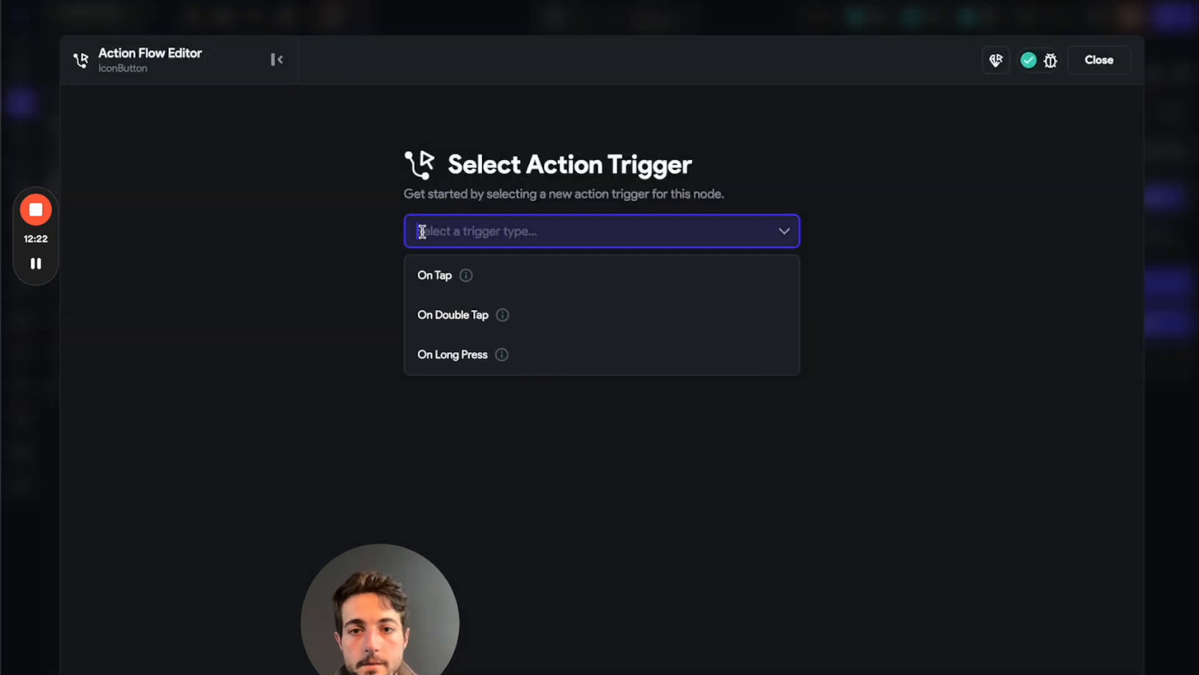
left_click(554, 281)
left_click(771, 427)
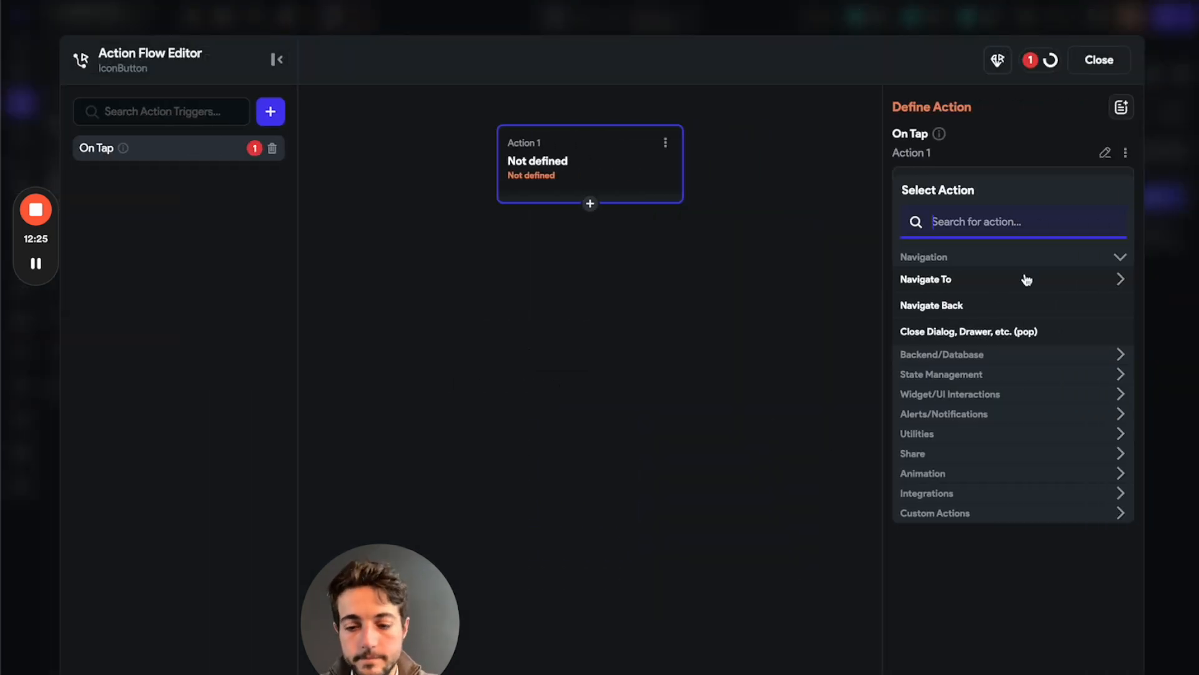
type("swi")
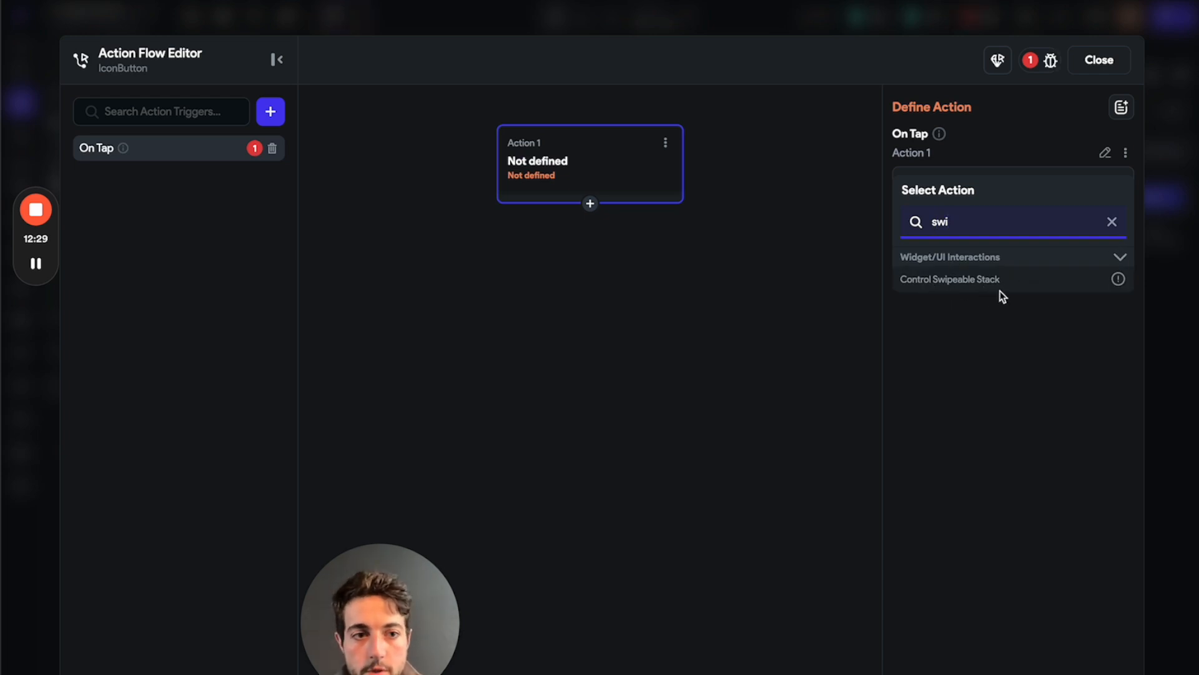
left_click(1107, 65)
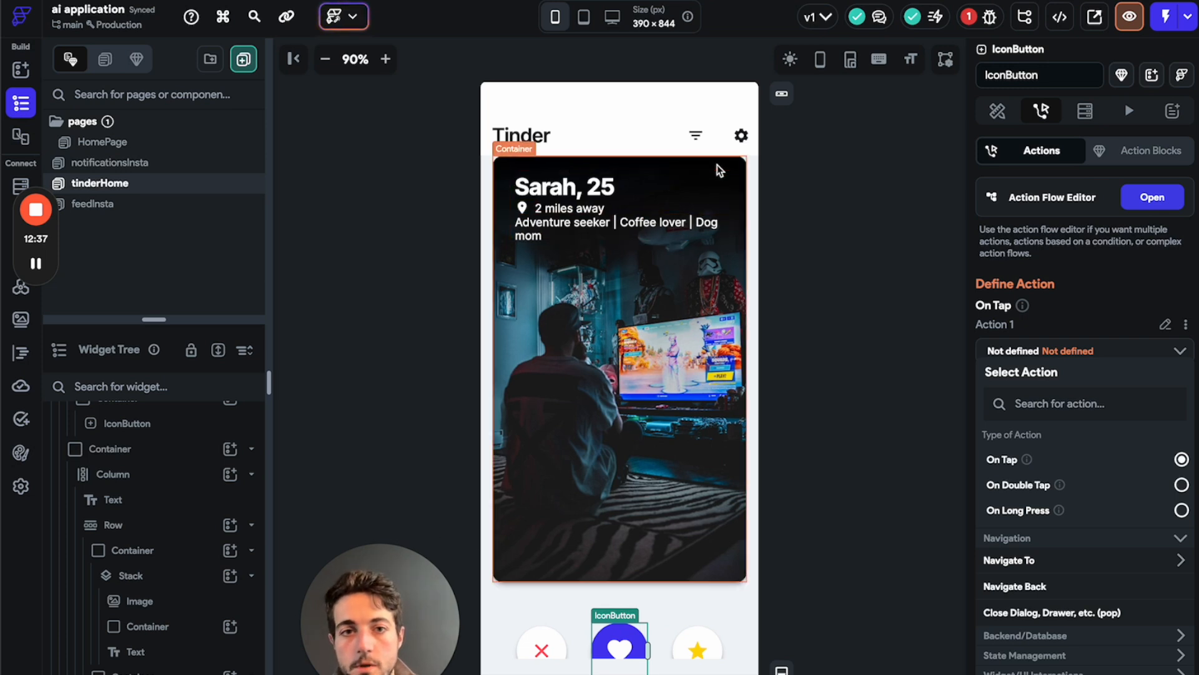
- Locate the overlay Container of the tinderHome profile card in the widget tree and collapse the outer card Container
left_click(713, 192)
scroll(200, 593, "up", 2)
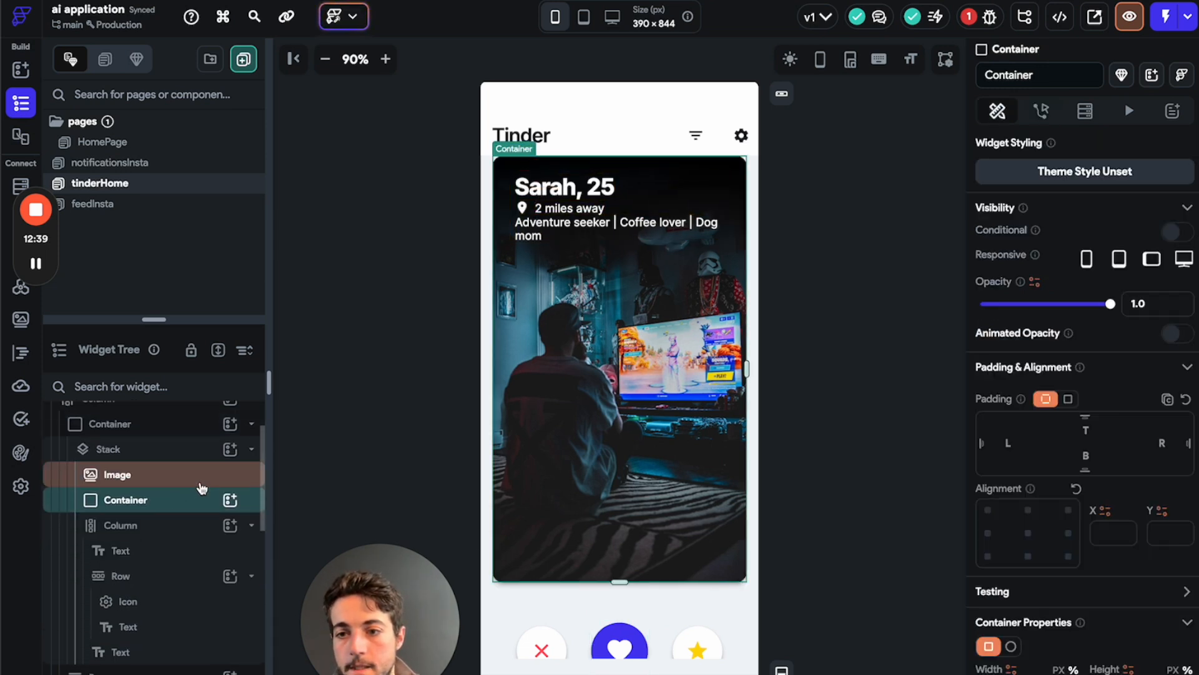
scroll(200, 463, "up", 2)
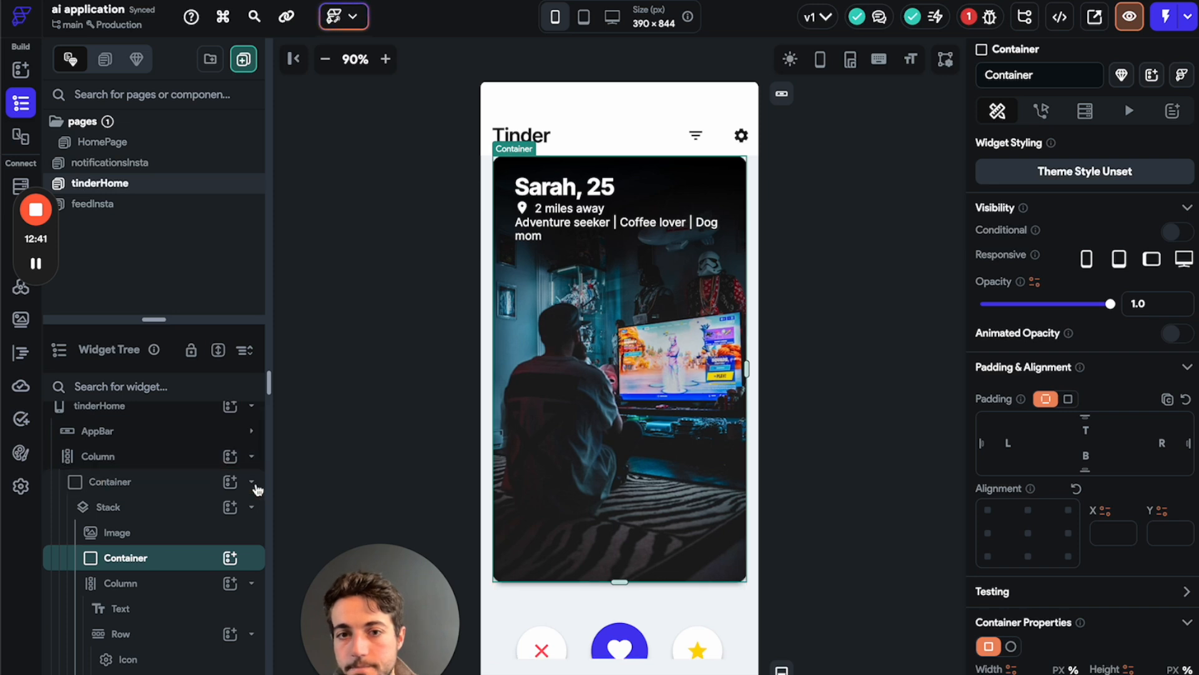
left_click(252, 482)
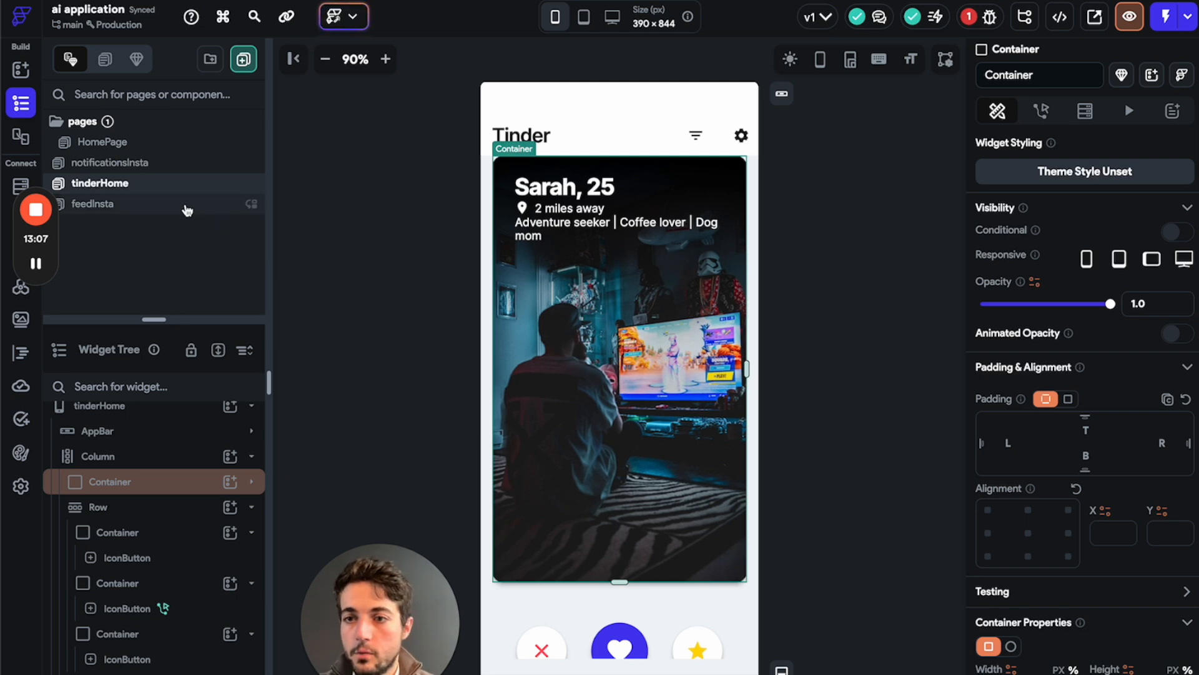
- Open the feedInsta page and look over its stories and posts from start to end
left_click(186, 209)
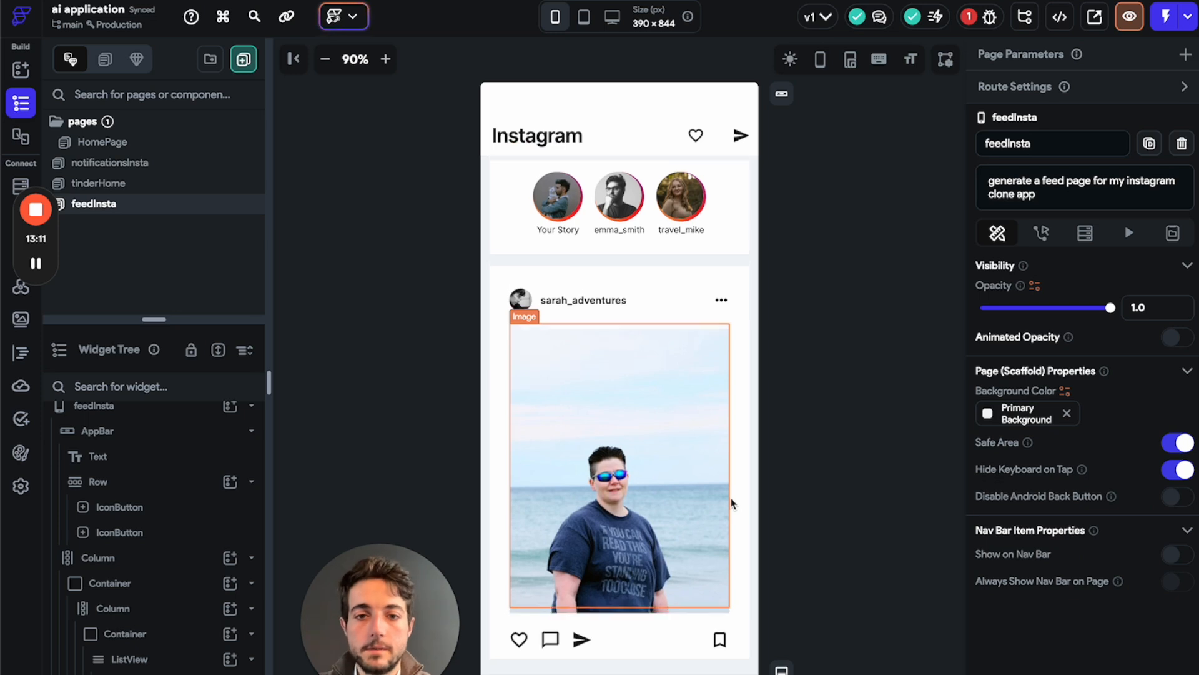
scroll(732, 502, "down", 8)
scroll(732, 503, "up", 6)
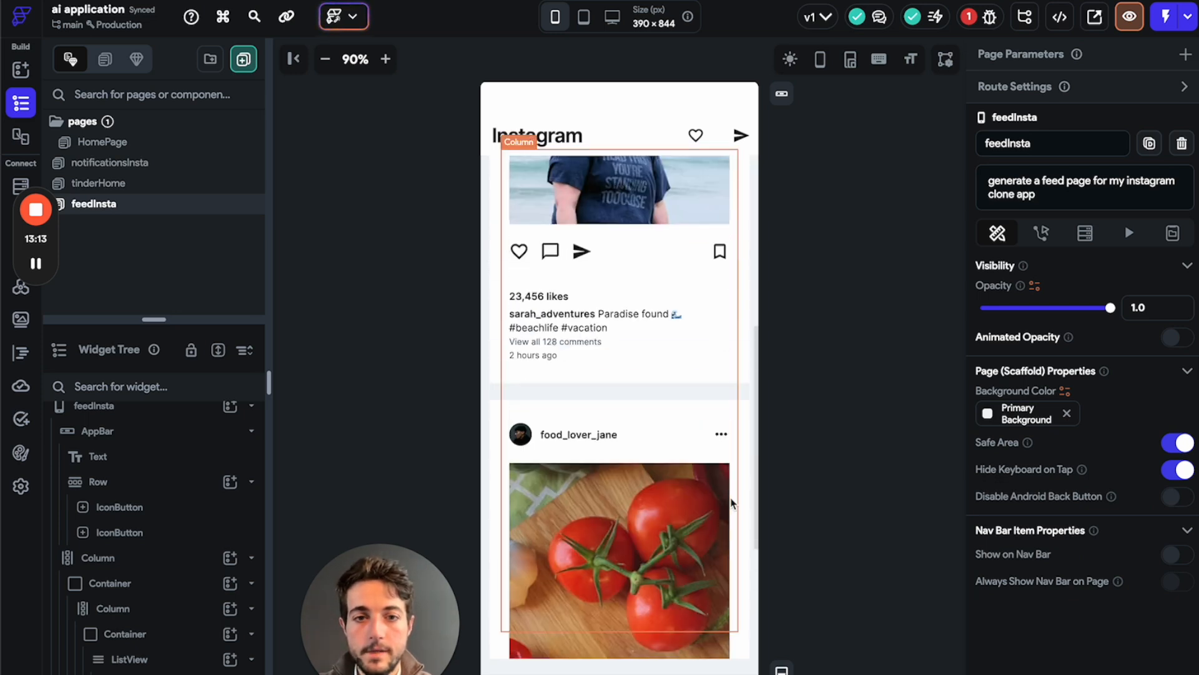
scroll(732, 502, "down", 6)
scroll(732, 503, "up", 7)
scroll(732, 502, "up", 3)
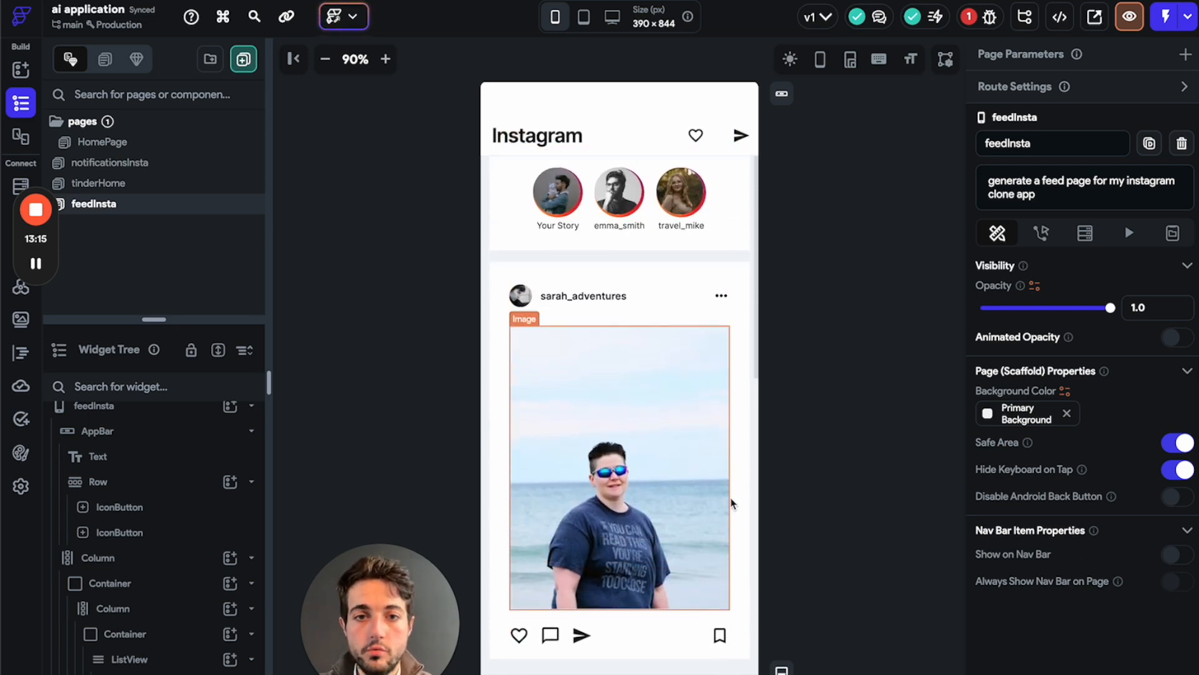
scroll(732, 503, "down", 8)
scroll(732, 503, "up", 8)
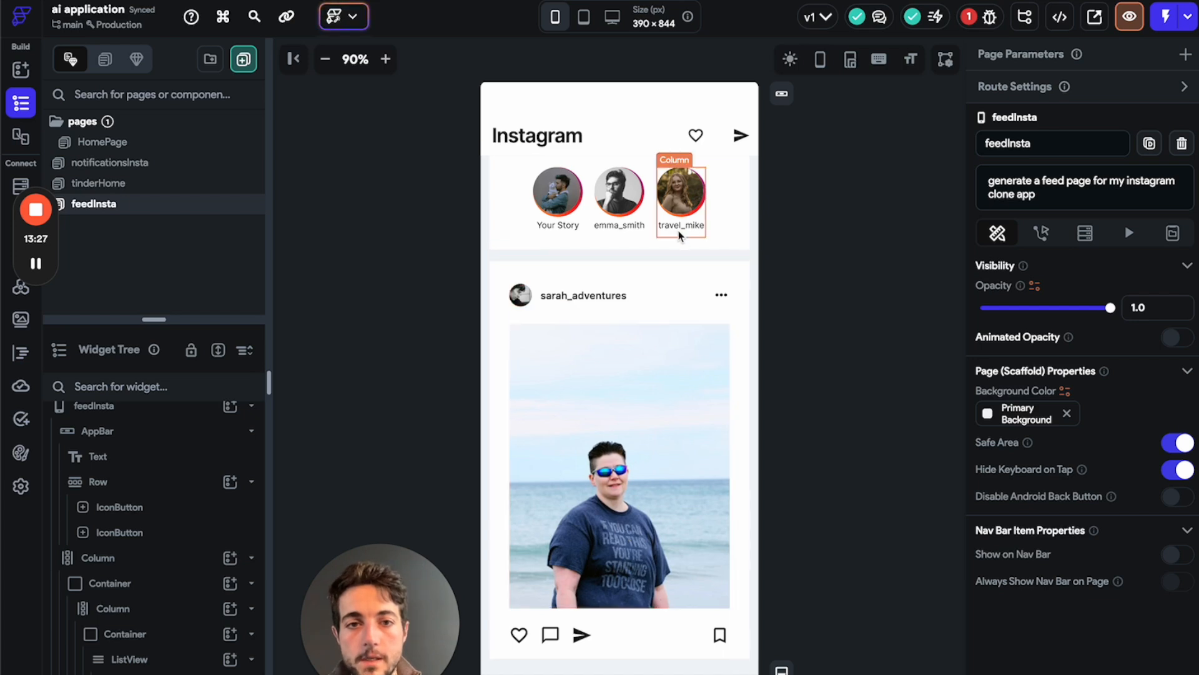
- Examine the story Columns, the "Your Story" text and the backend query settings of their parent ListView
left_click(682, 212)
left_click(614, 227)
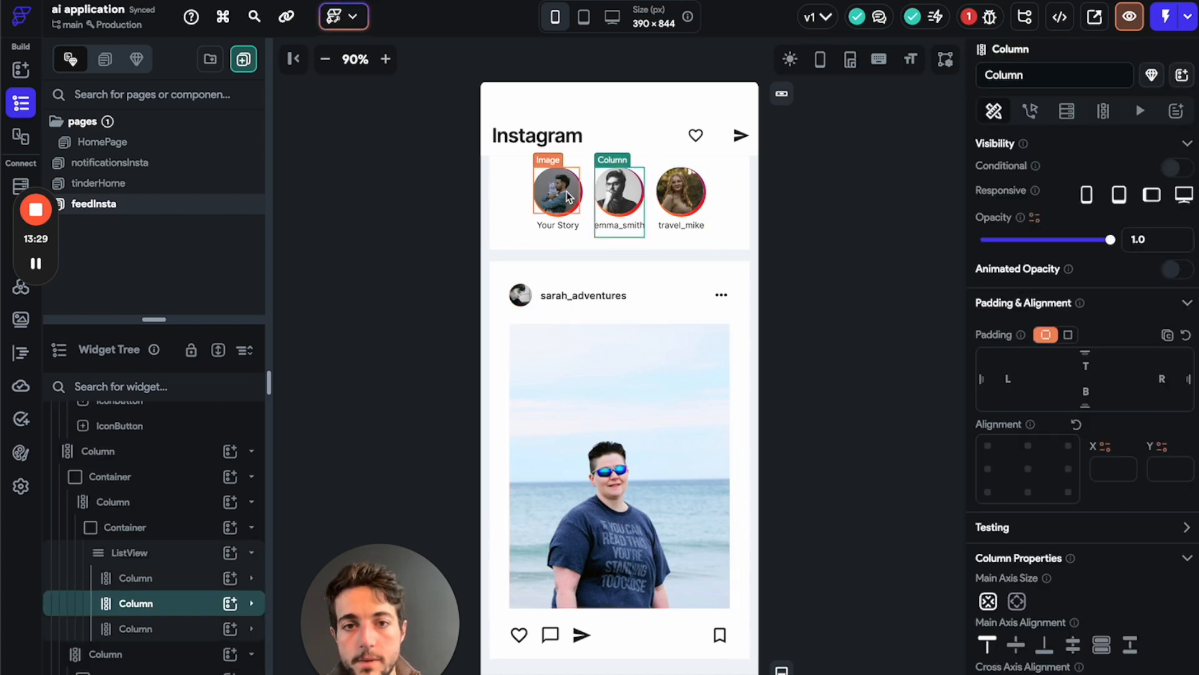
left_click(559, 228)
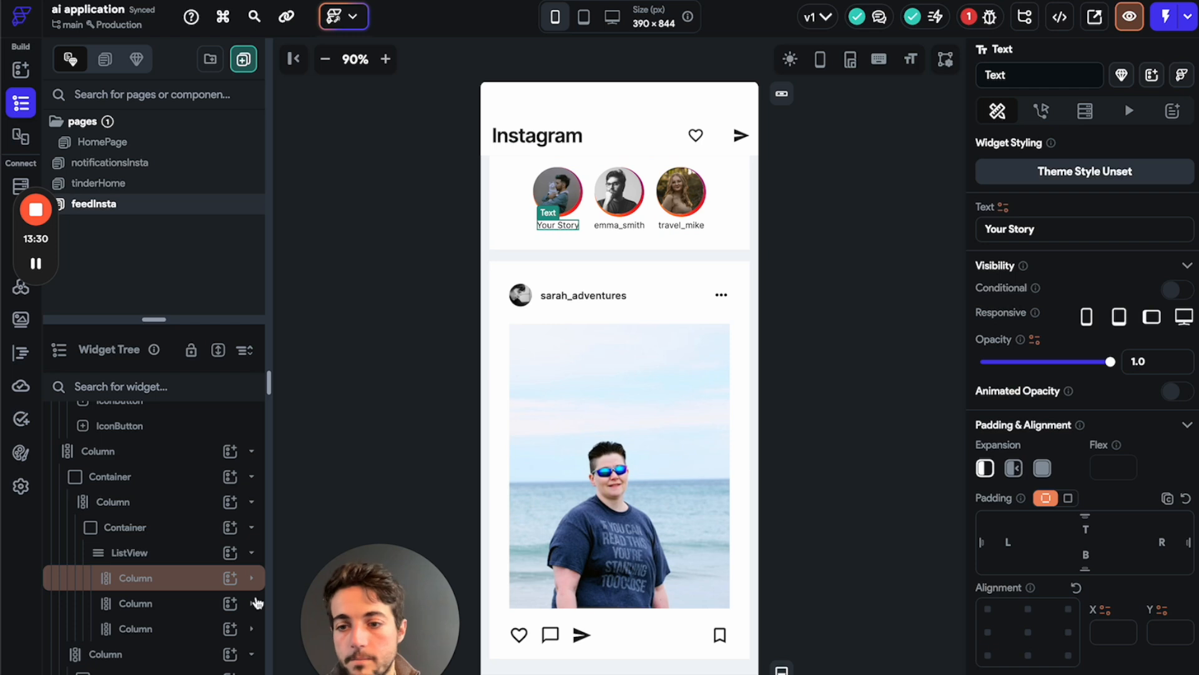
left_click(180, 603)
left_click(175, 559)
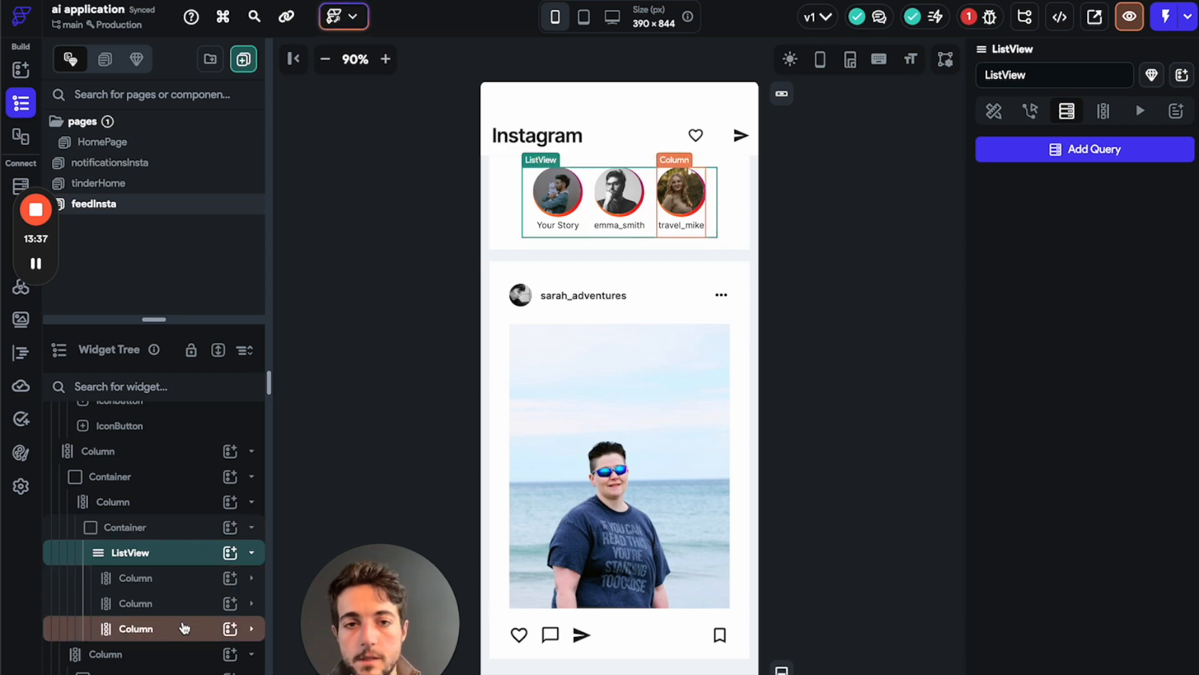
left_click(170, 581)
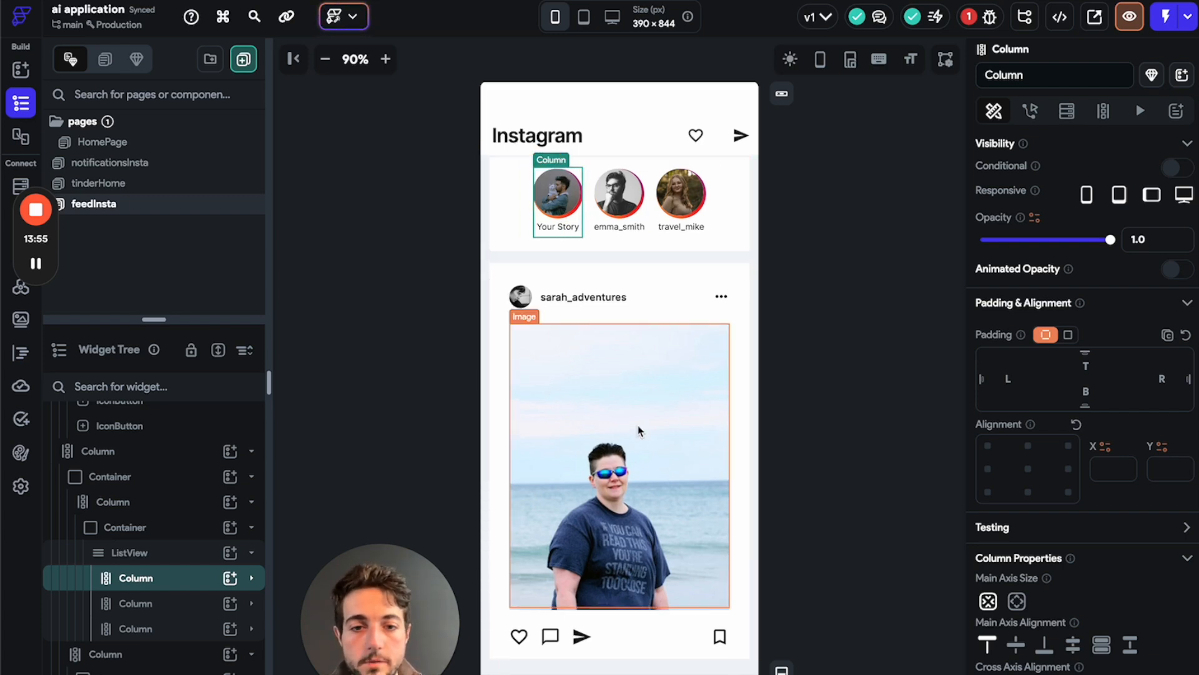
scroll(638, 429, "down", 2)
- Review the notificationsInsta page, then return to tinderHome and look over its card, action buttons and Today's Picks
left_click(110, 163)
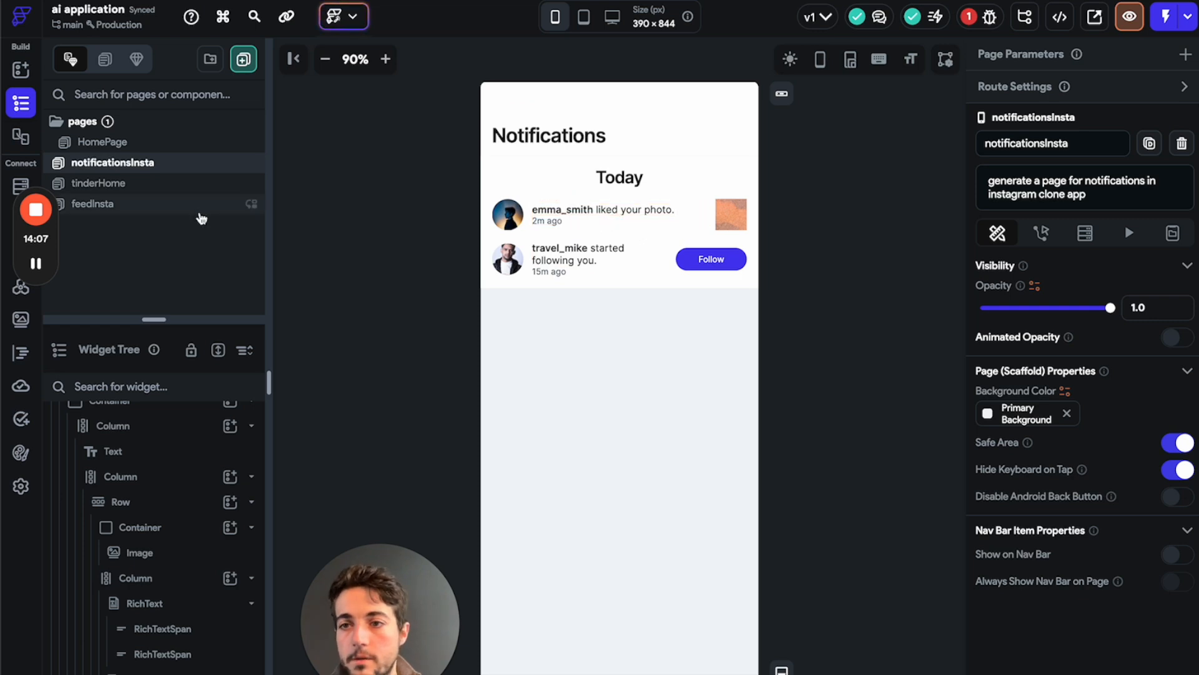
left_click(184, 204)
left_click(176, 187)
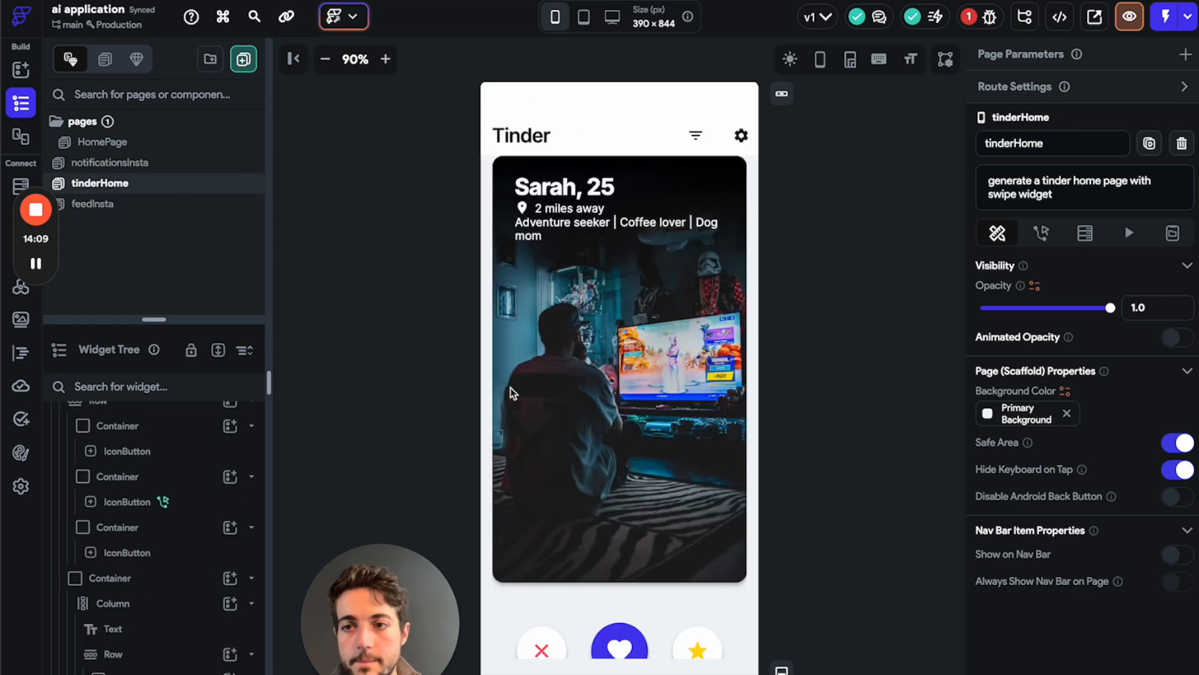
scroll(605, 249, "down", 3)
scroll(609, 250, "down", 2)
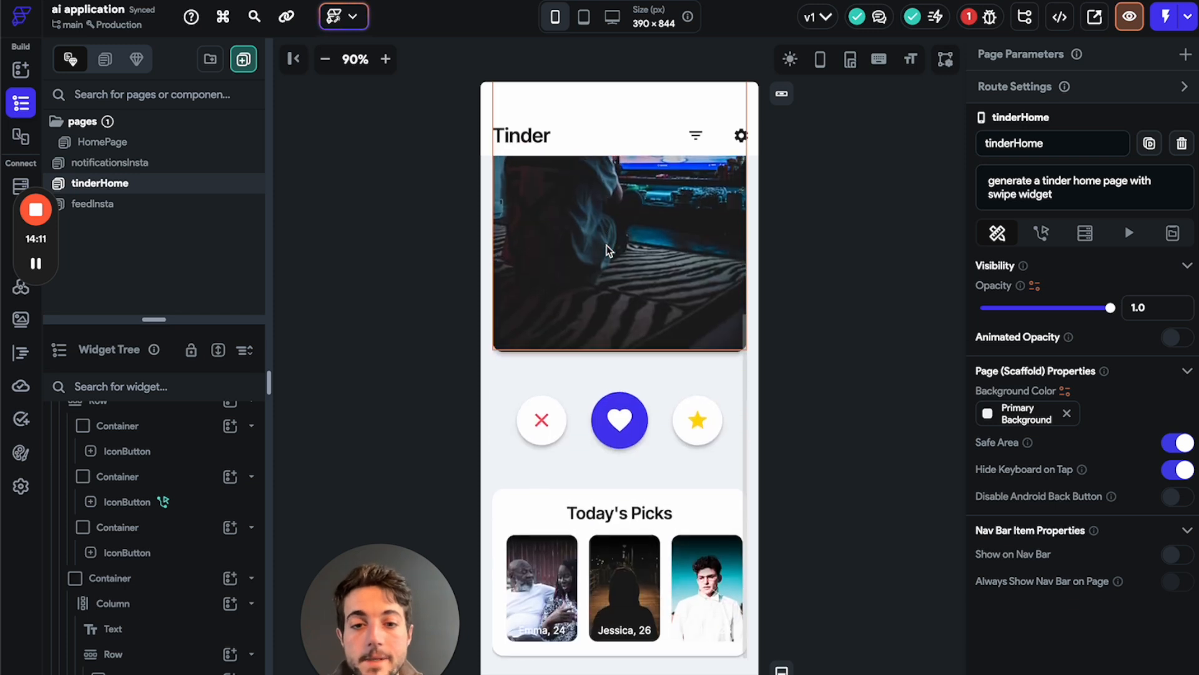
scroll(674, 511, "up", 4)
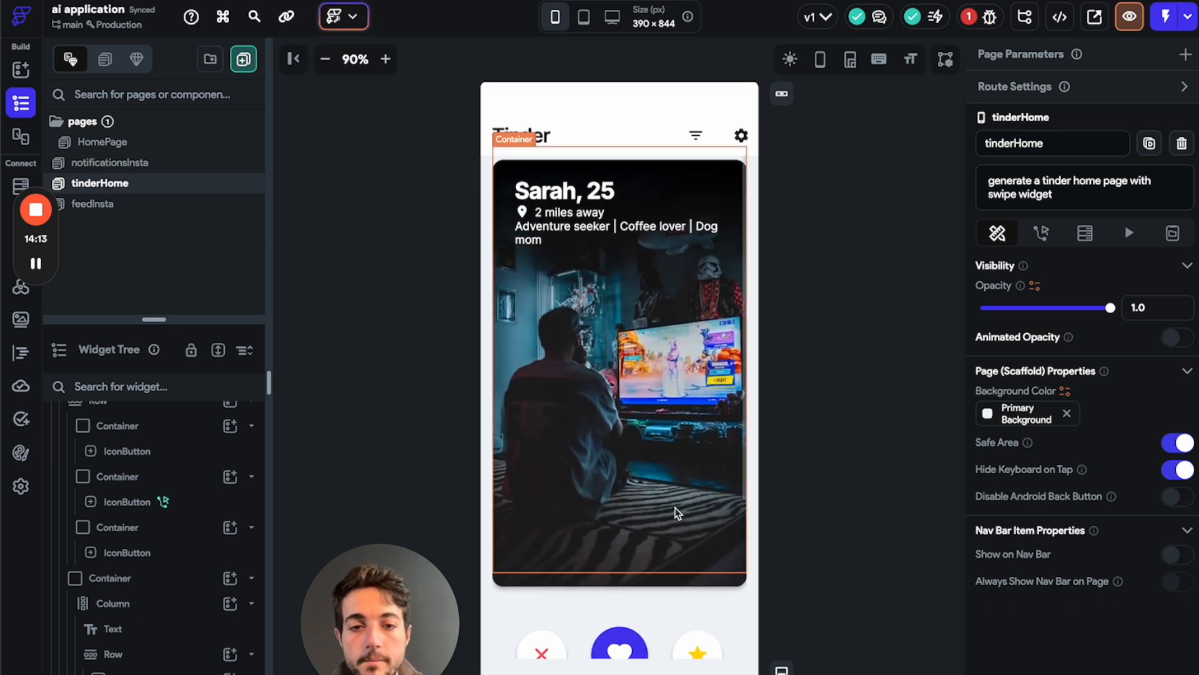
- Examine the Image, Container and Column inside the profile card's Stack, then collapse the Stack and select the outer card Container
left_click(658, 398)
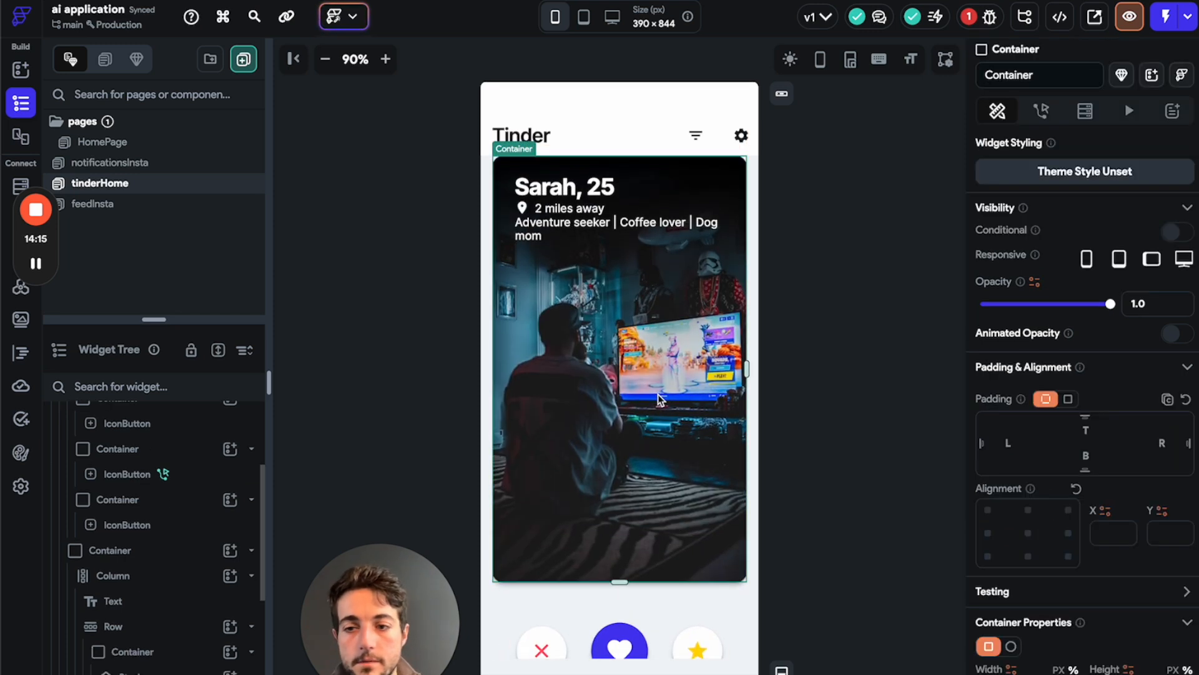
scroll(142, 524, "up", 2)
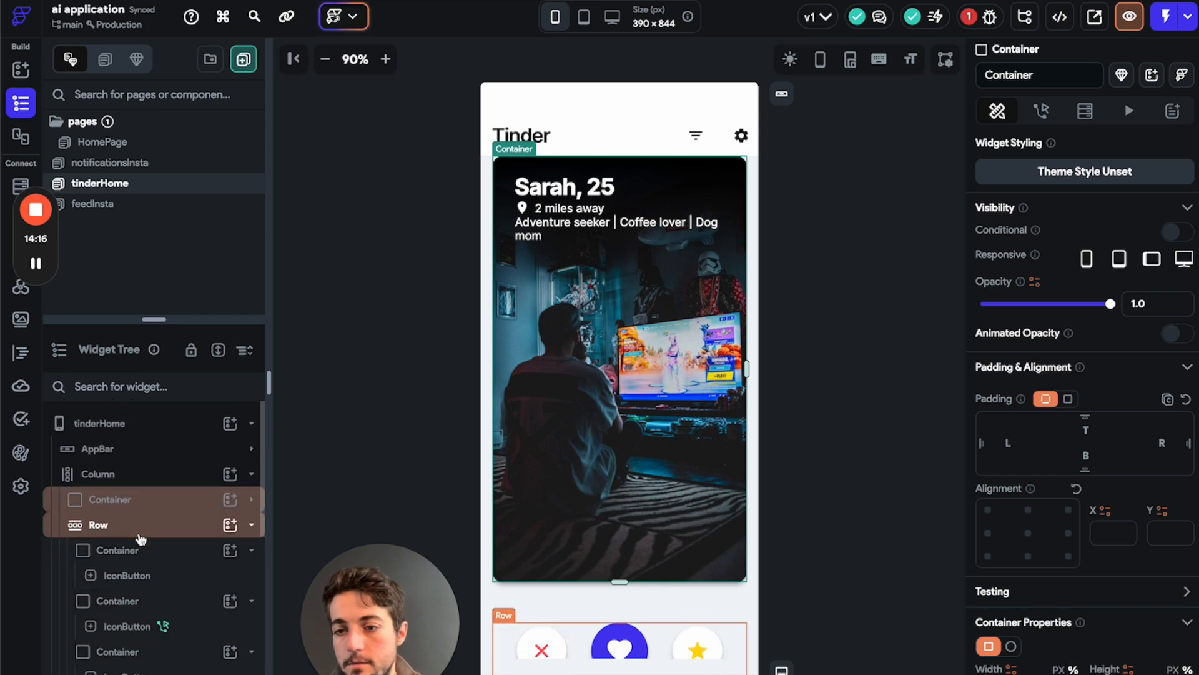
left_click(253, 500)
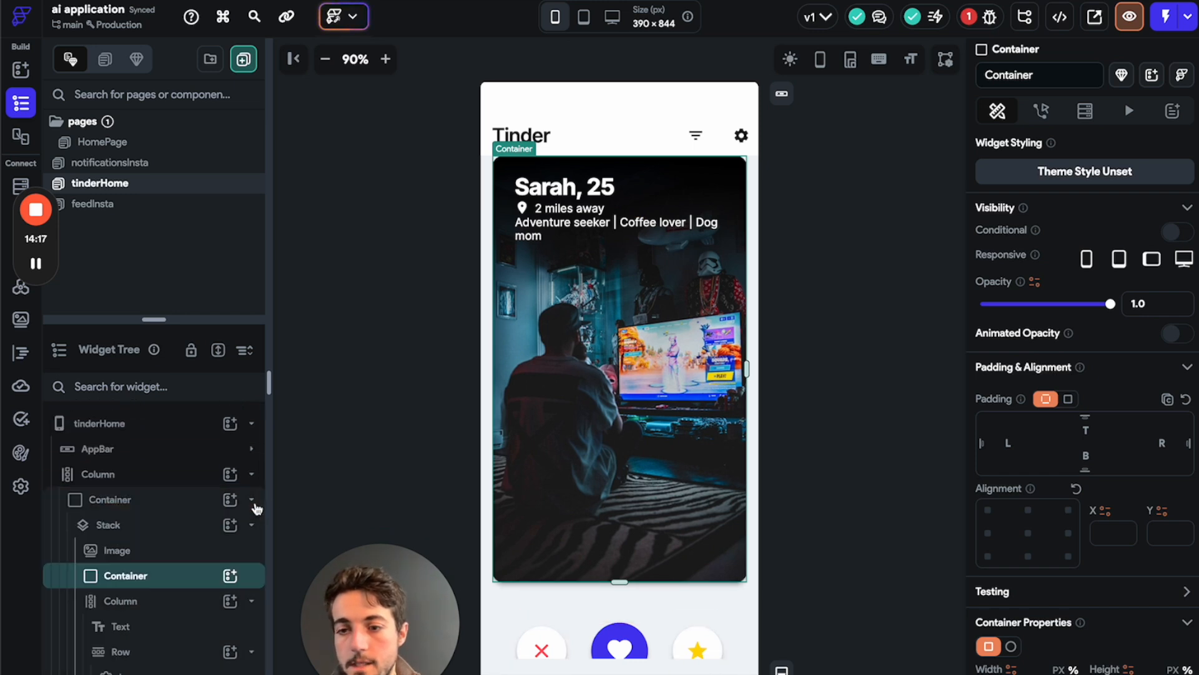
left_click(170, 526)
left_click(167, 554)
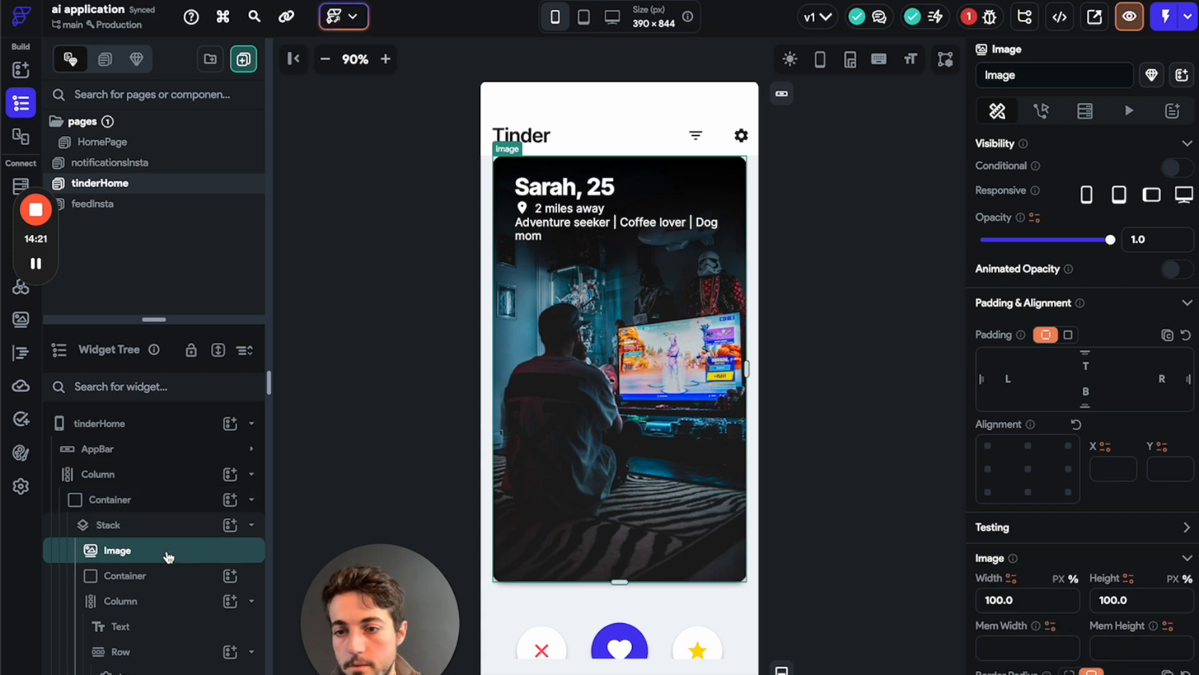
left_click(181, 577)
left_click(180, 603)
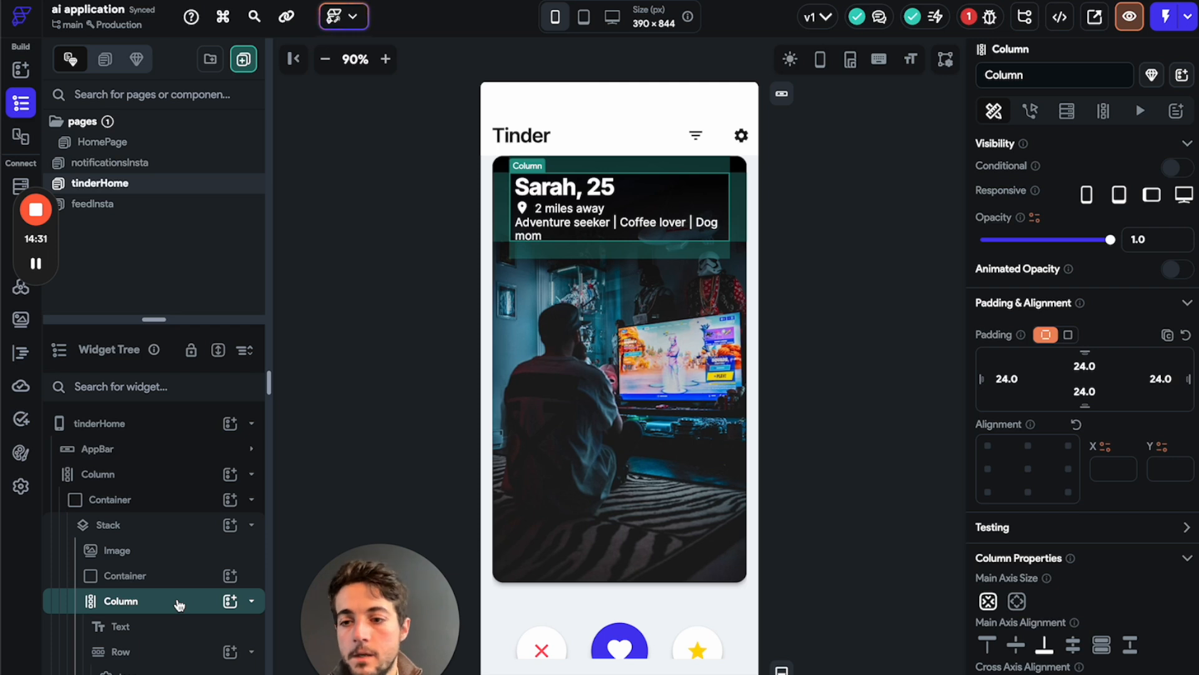
left_click(251, 525)
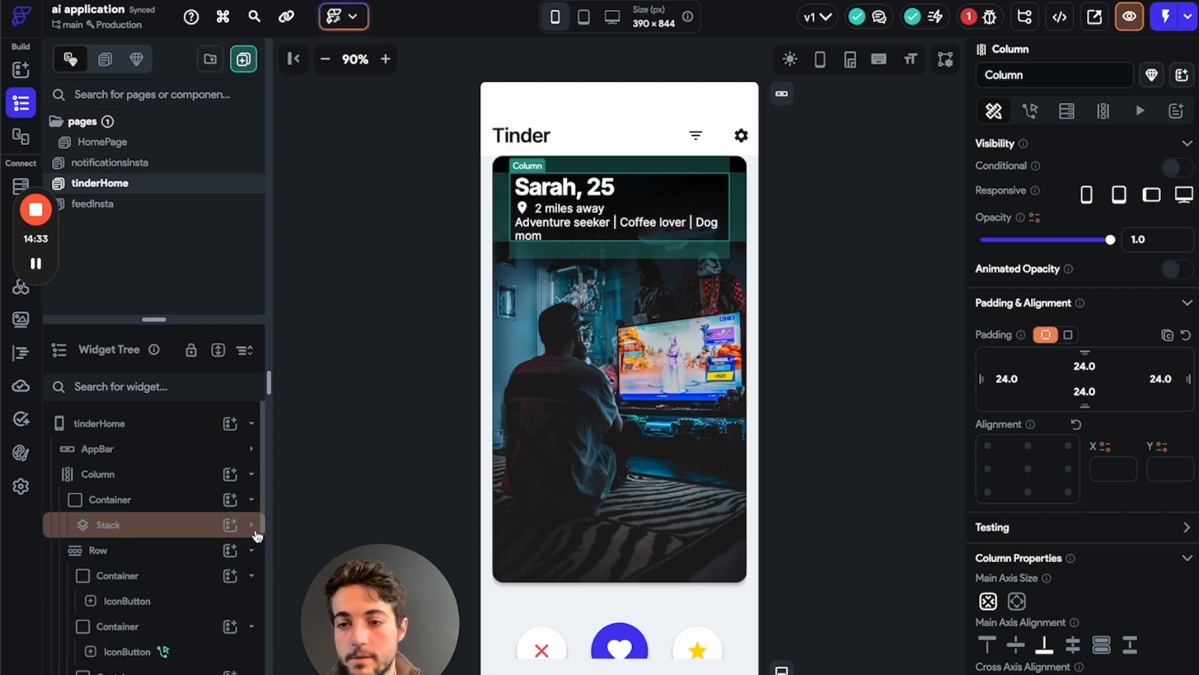
left_click(177, 503)
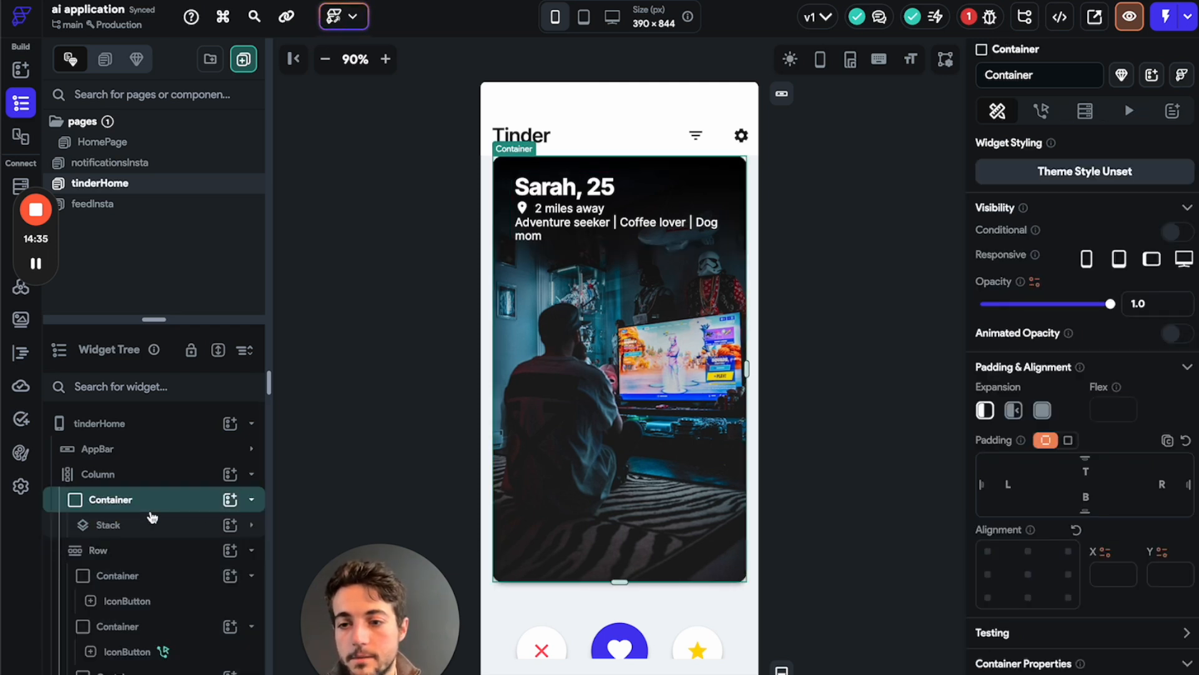